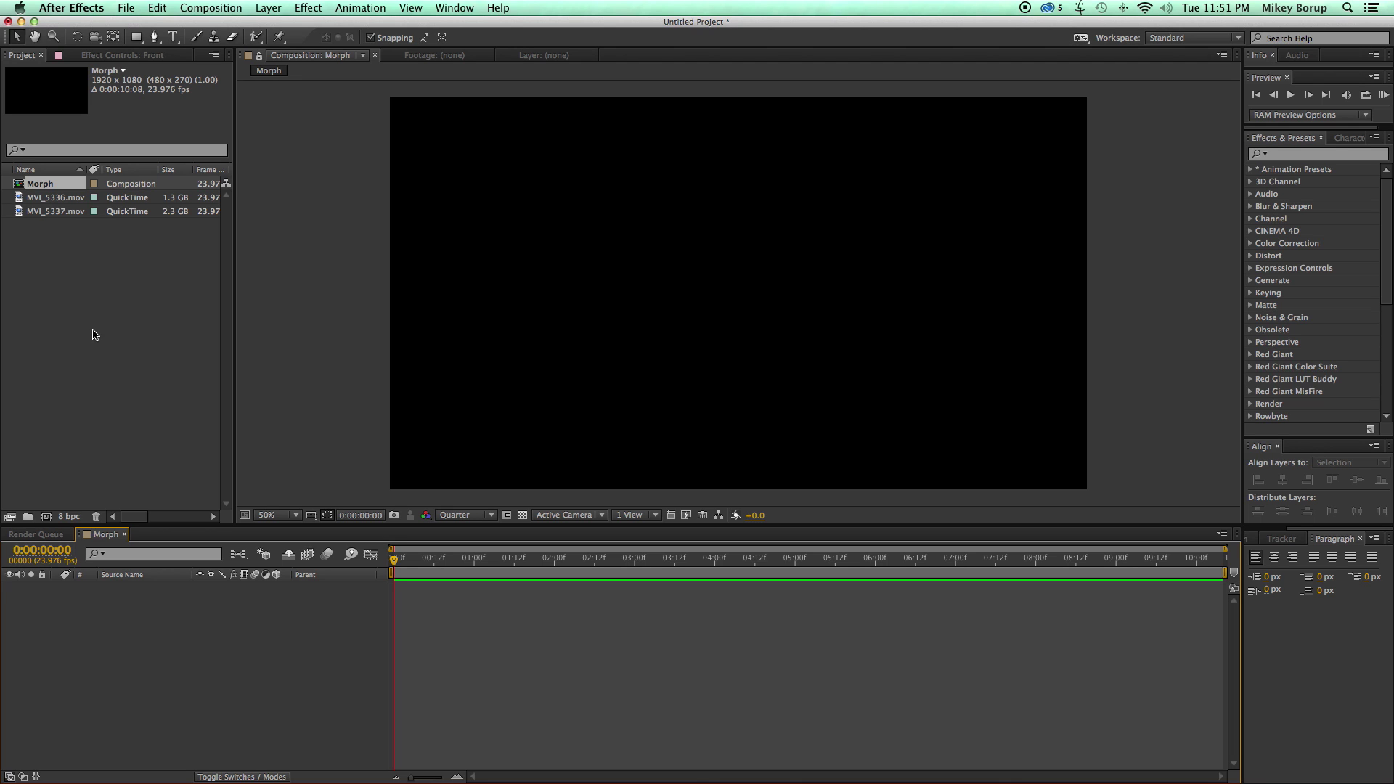
# - Add MVI_5336.mov to the Morph composition and show its audio waveform
pyautogui.click(63, 241)
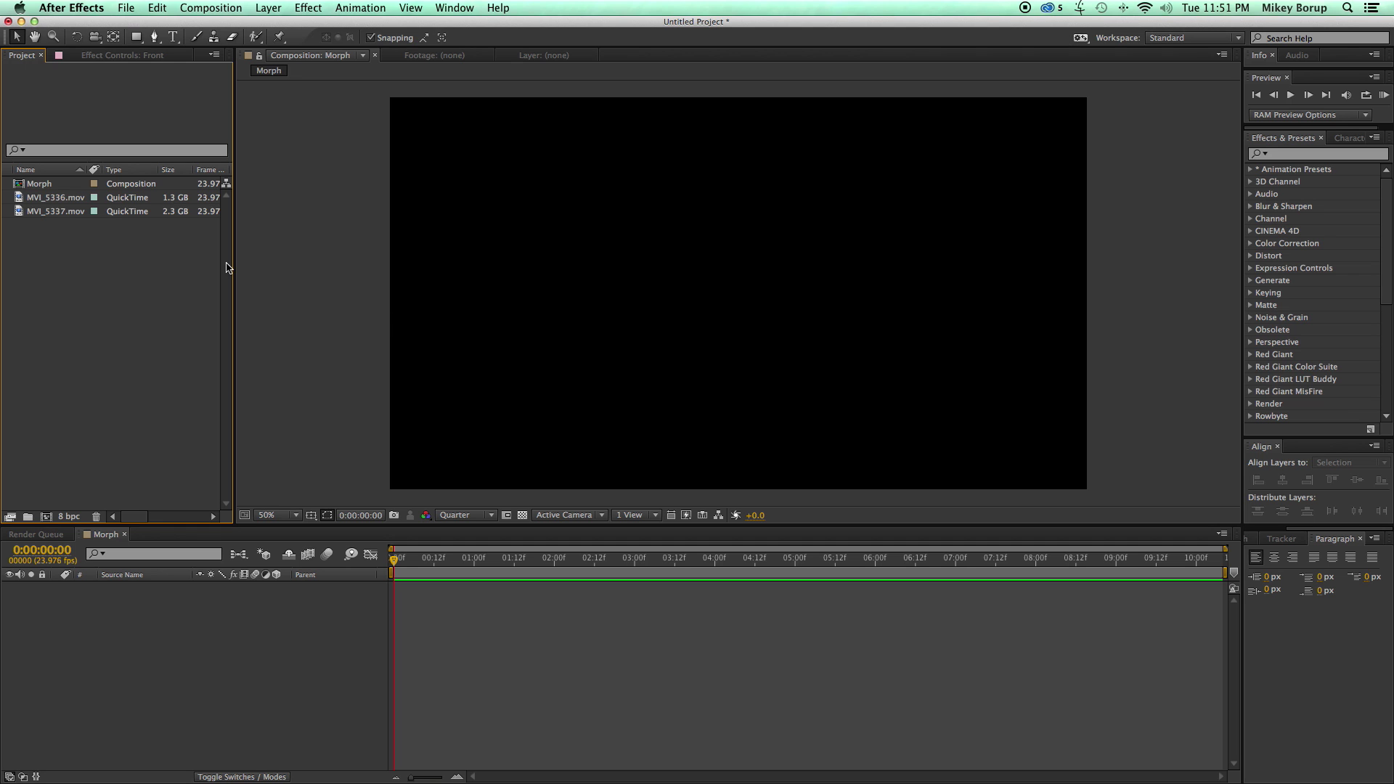
pyautogui.click(44, 200)
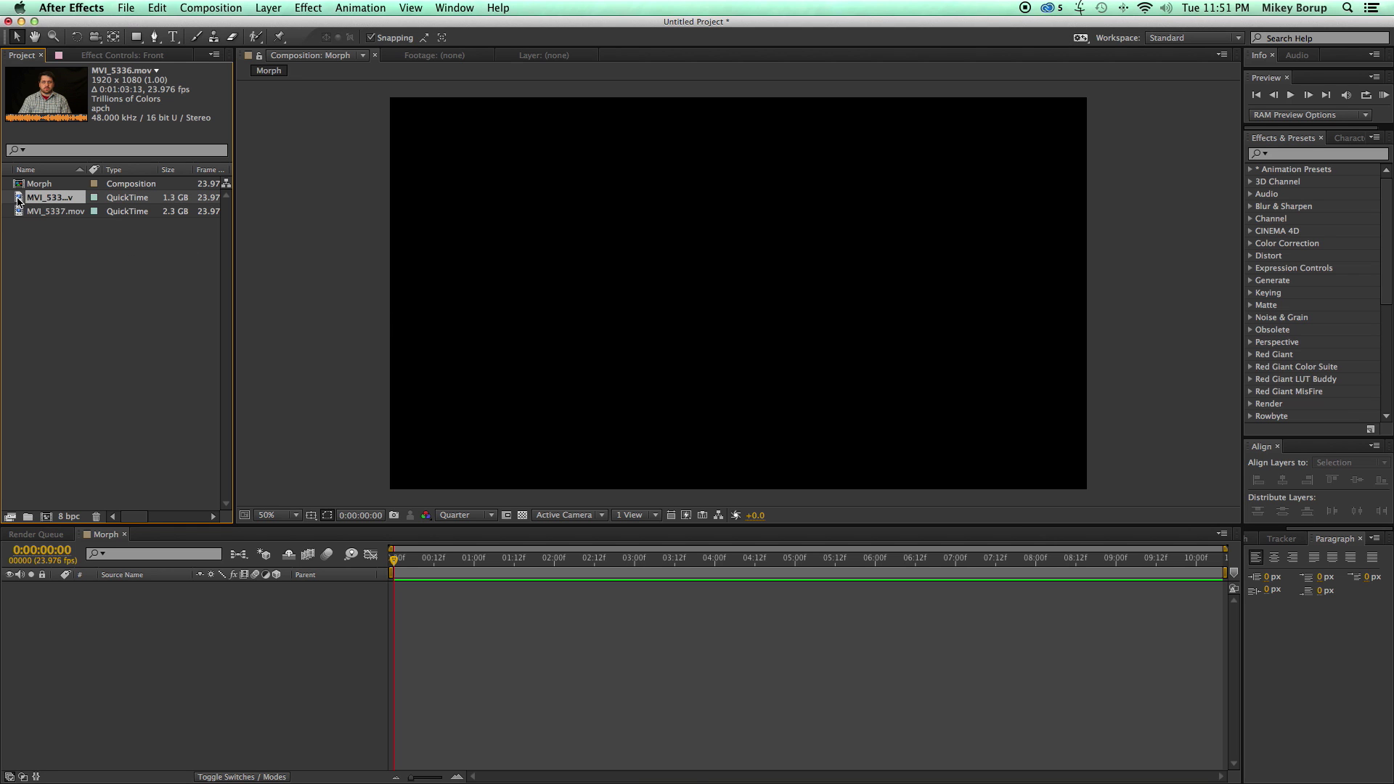
pyautogui.moveTo(18, 201); pyautogui.dragTo(739, 294)
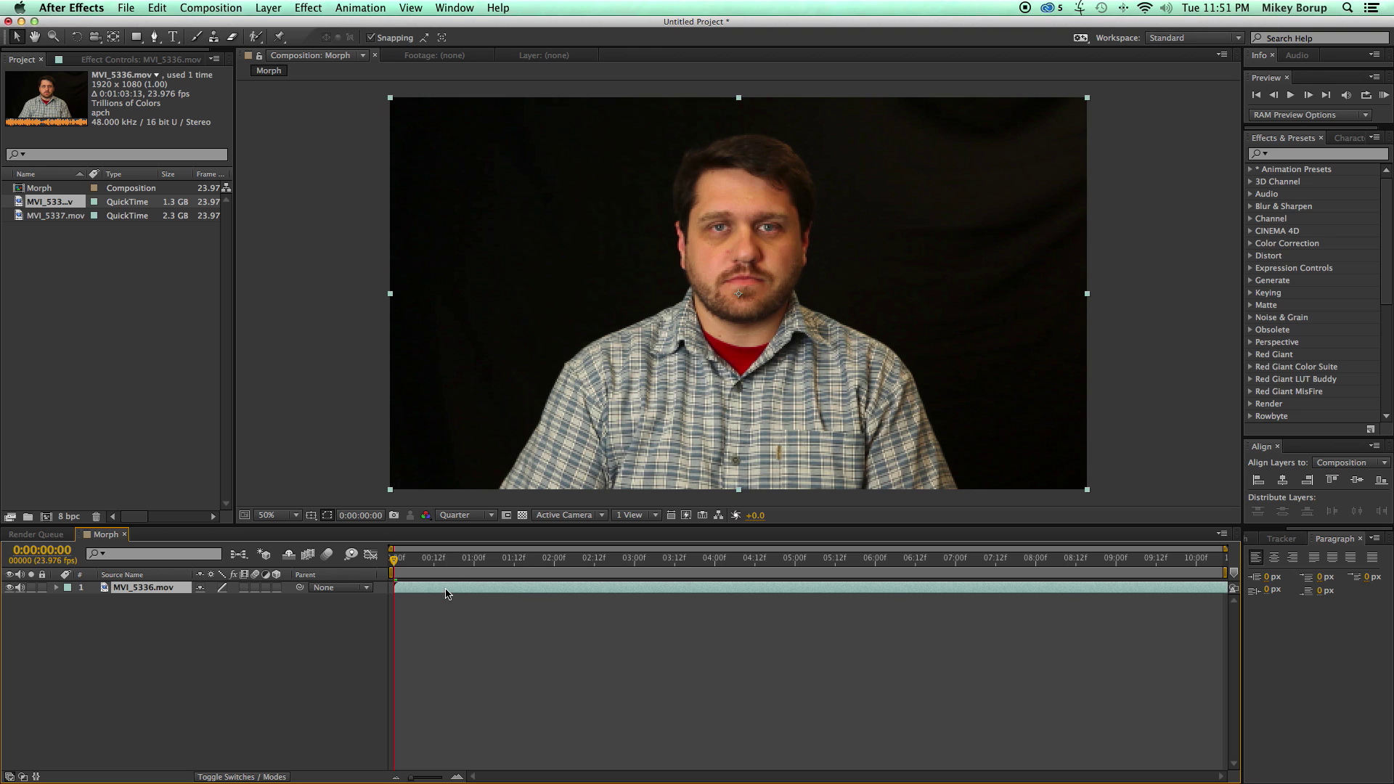
pyautogui.click(453, 610)
pyautogui.click(444, 592)
pyautogui.press('l')
pyautogui.press('l')
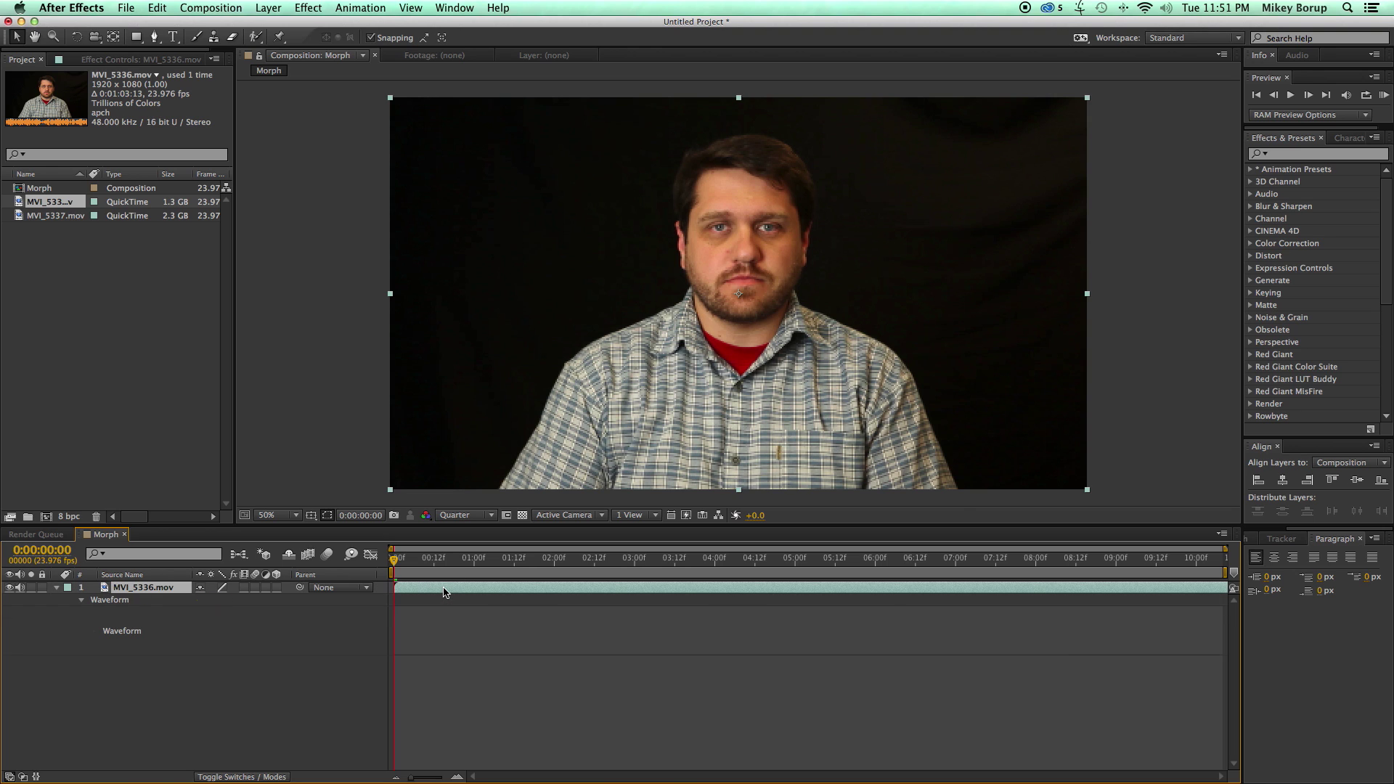
# - Trim MVI_5336.mov's in-point to where speaking starts and move it to 0:00
pyautogui.click(676, 564)
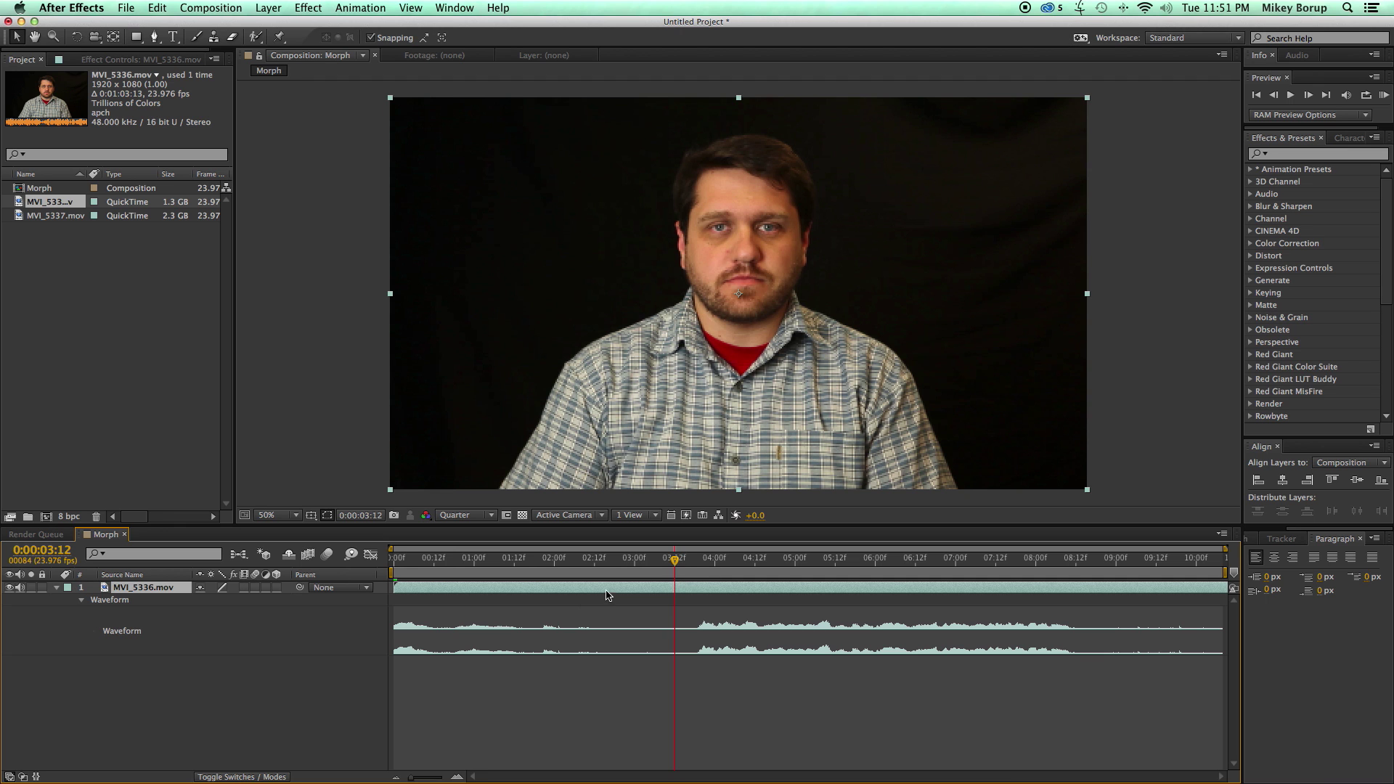
pyautogui.moveTo(678, 564)
pyautogui.mouseDown()
pyautogui.moveTo(762, 563)
pyautogui.moveTo(688, 565)
pyautogui.mouseUp()
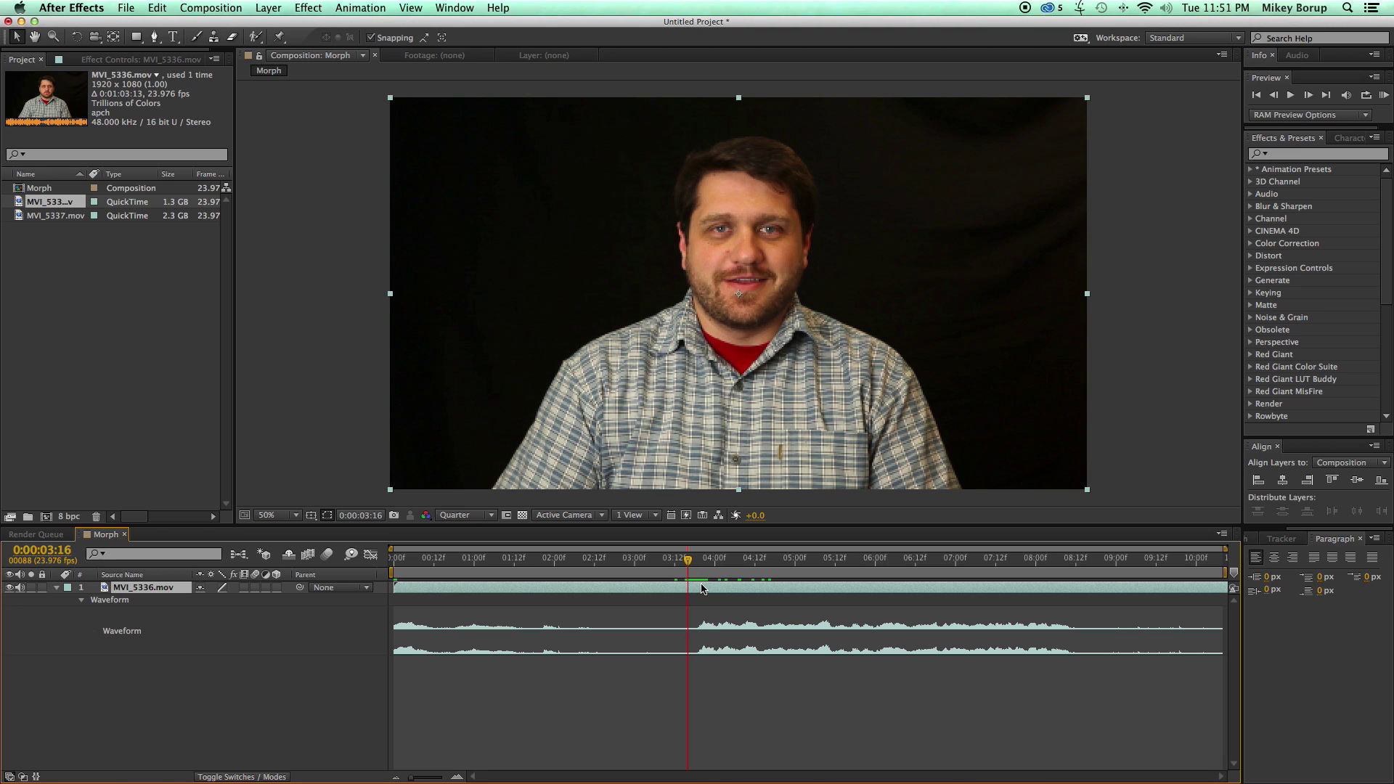
pyautogui.hotkey('alt', '[')
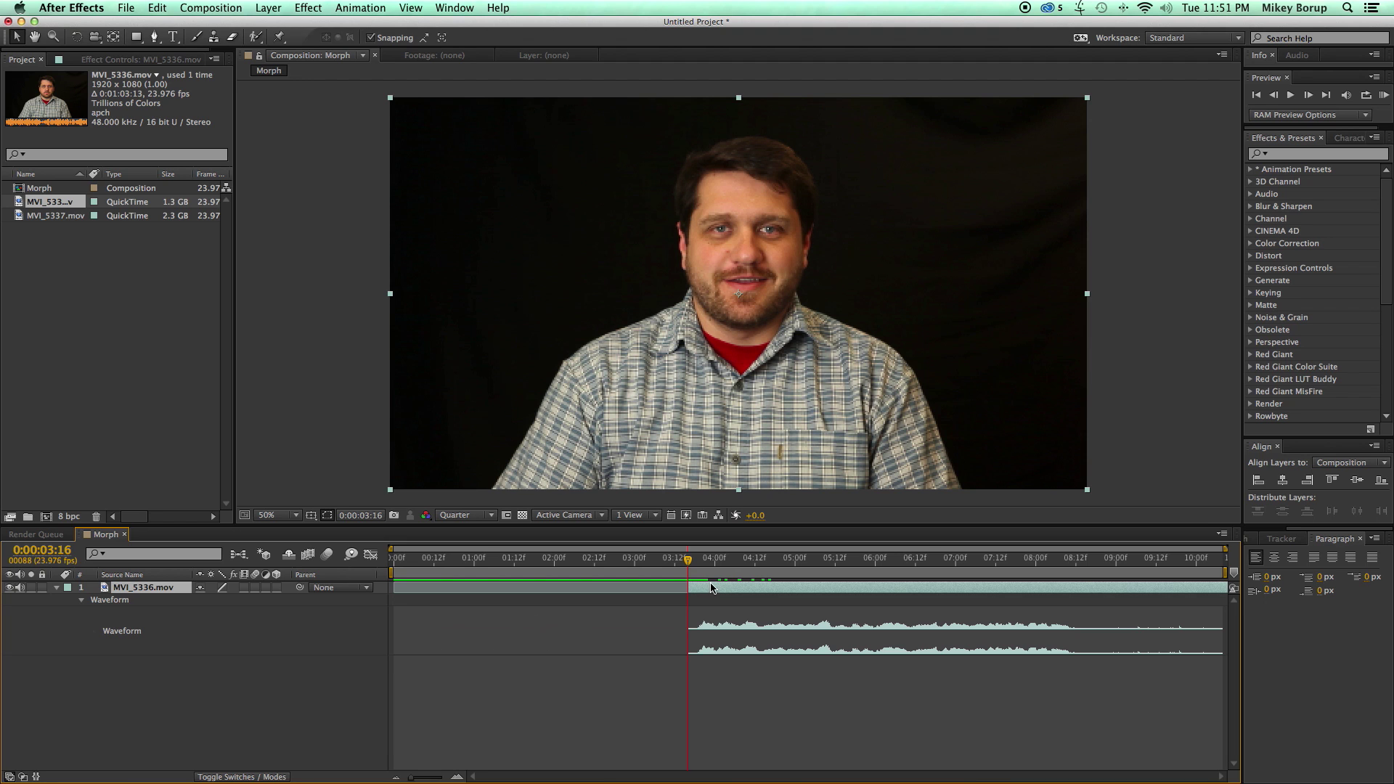
pyautogui.moveTo(721, 588); pyautogui.dragTo(651, 588)
pyautogui.moveTo(541, 559); pyautogui.dragTo(393, 559)
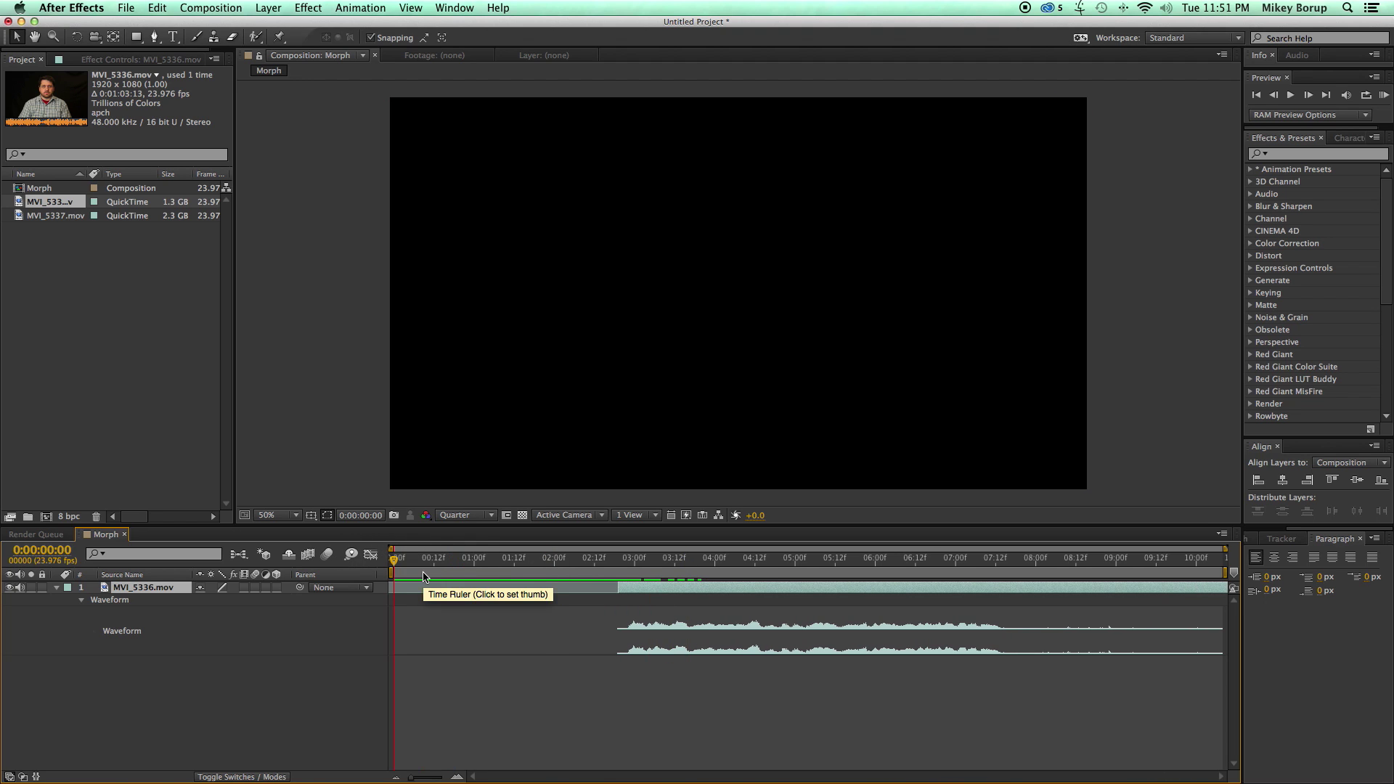
pyautogui.press('[')
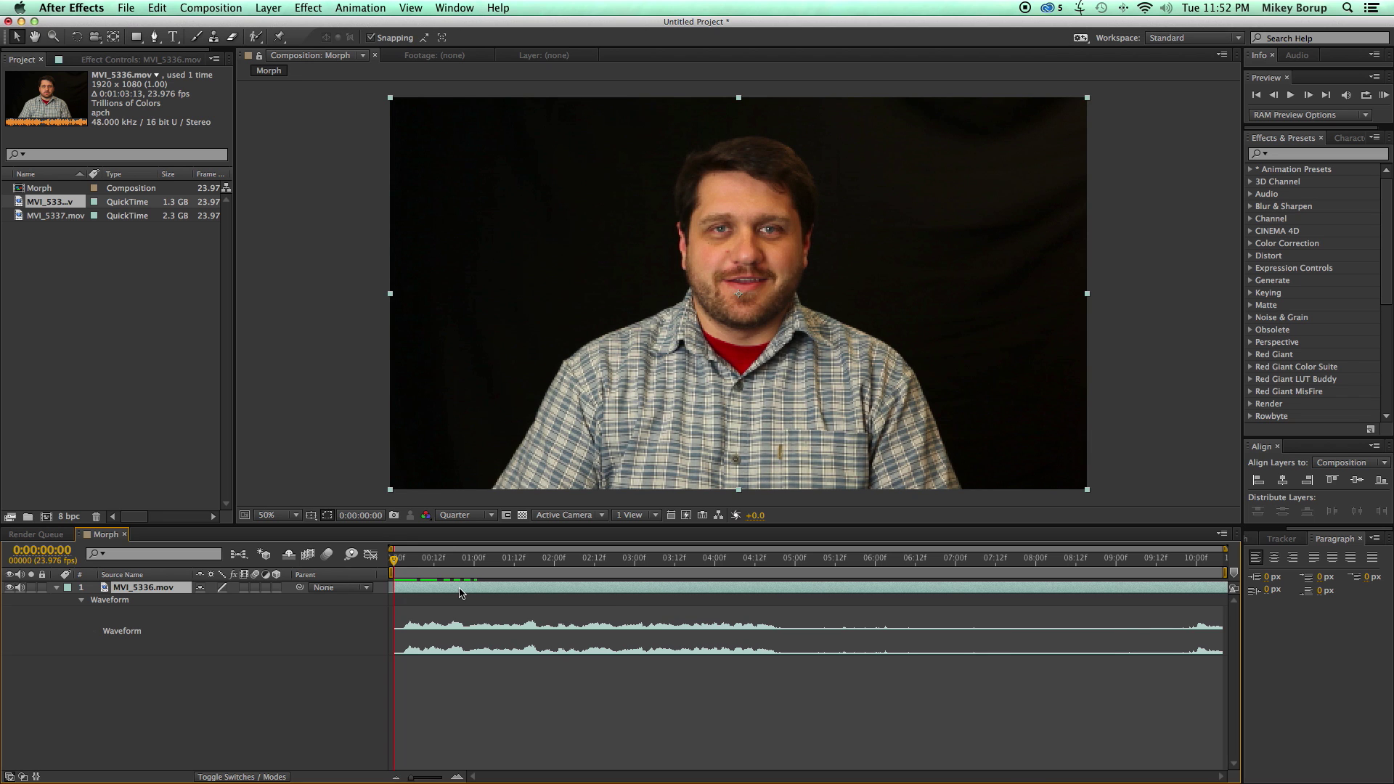
# - Preview the clip and trim its out-point at 6:06
pyautogui.press('space')
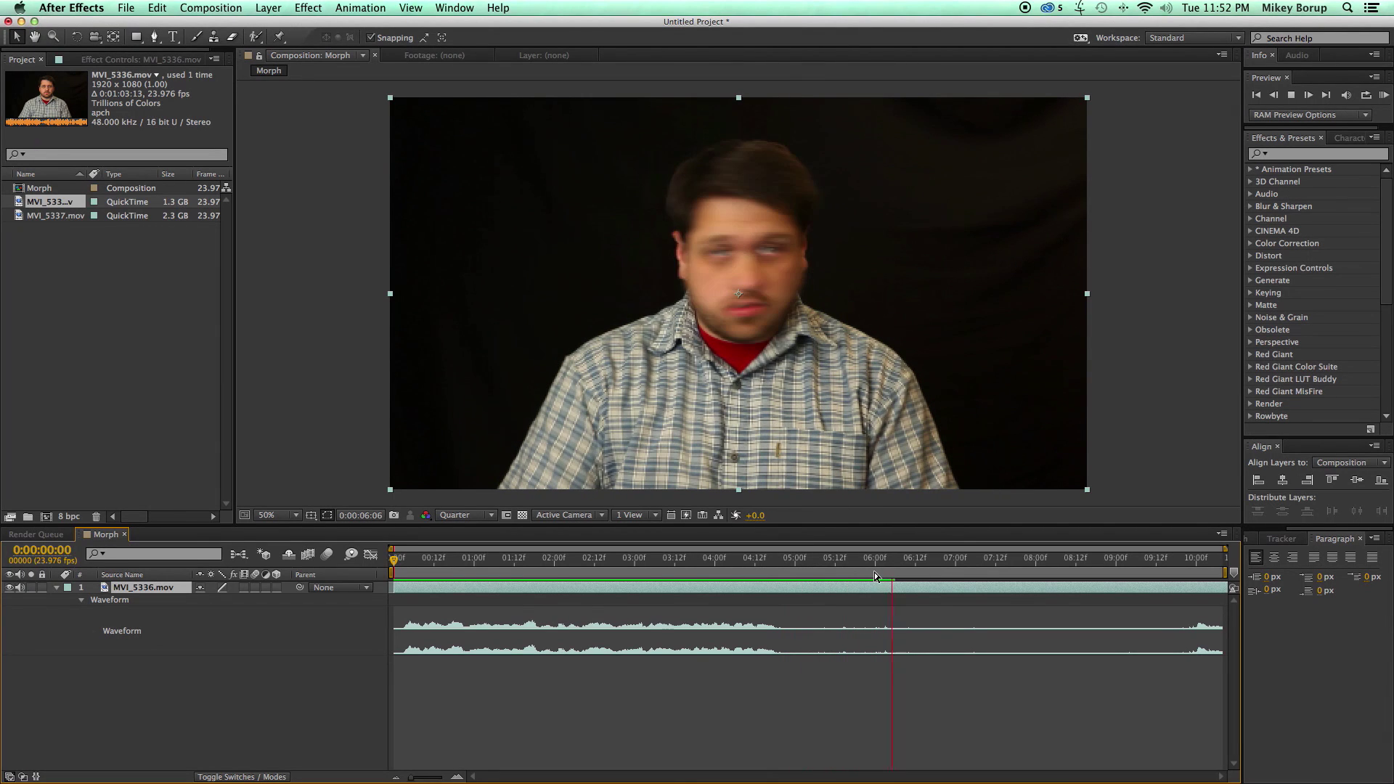
pyautogui.click(899, 593)
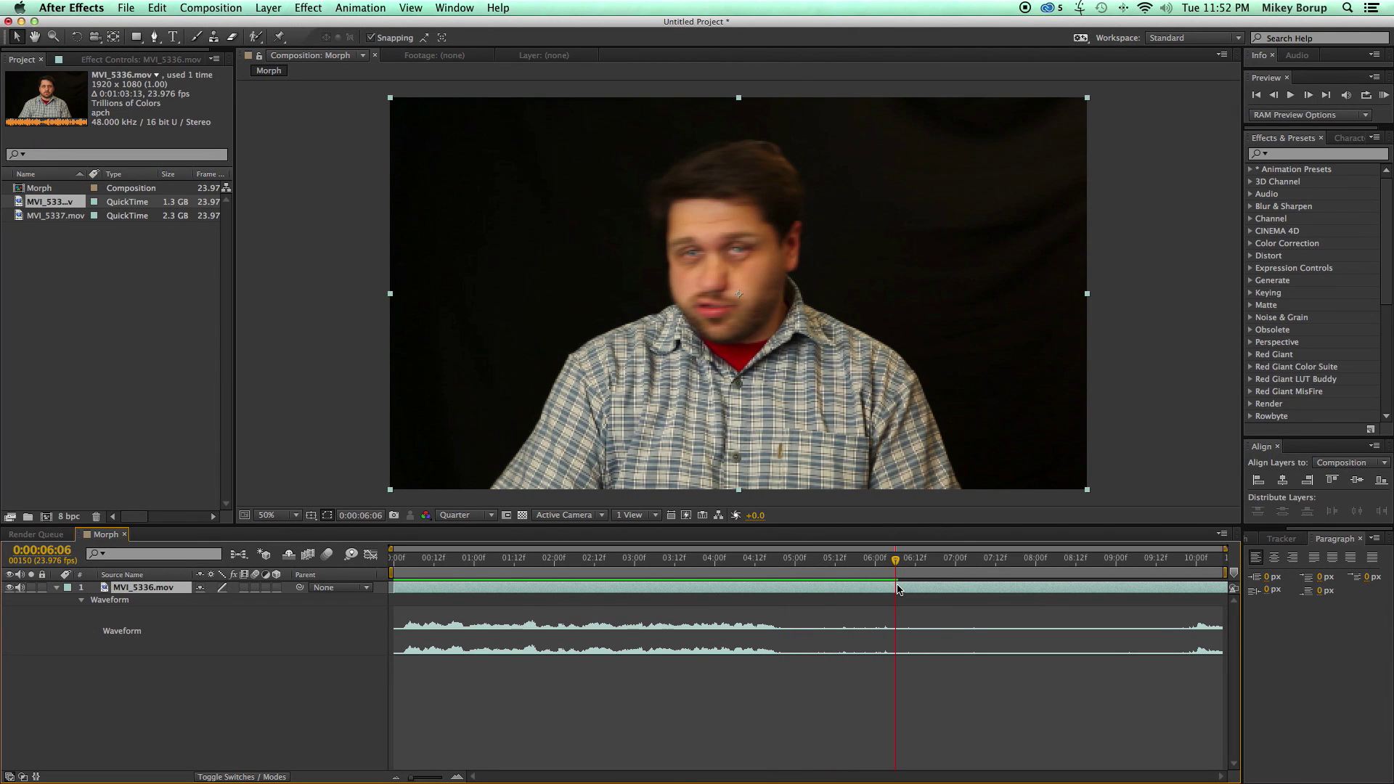
pyautogui.hotkey('alt', ']')
pyautogui.press('Home')
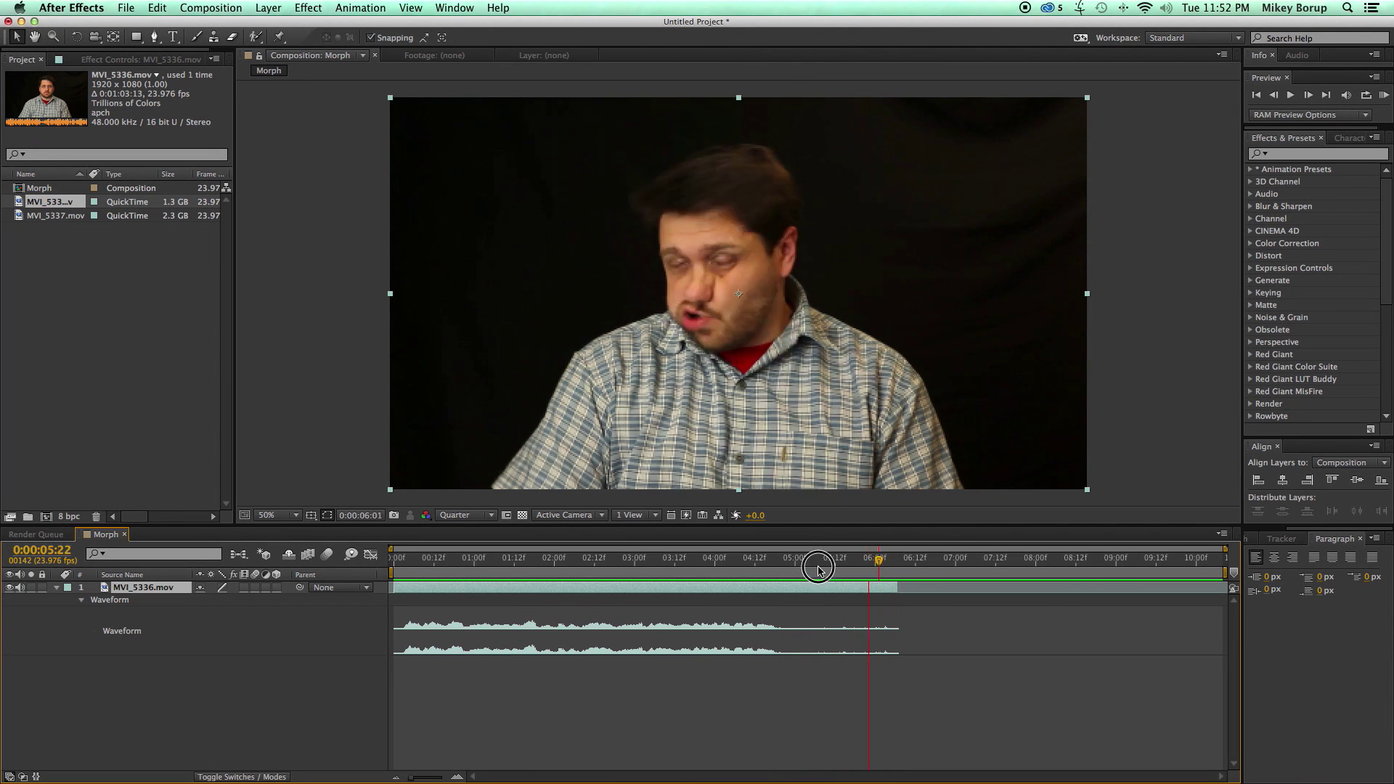
pyautogui.click(292, 563)
# - Add MVI_5337.mov above the first clip and slip its footage to the wanted section
pyautogui.click(130, 290)
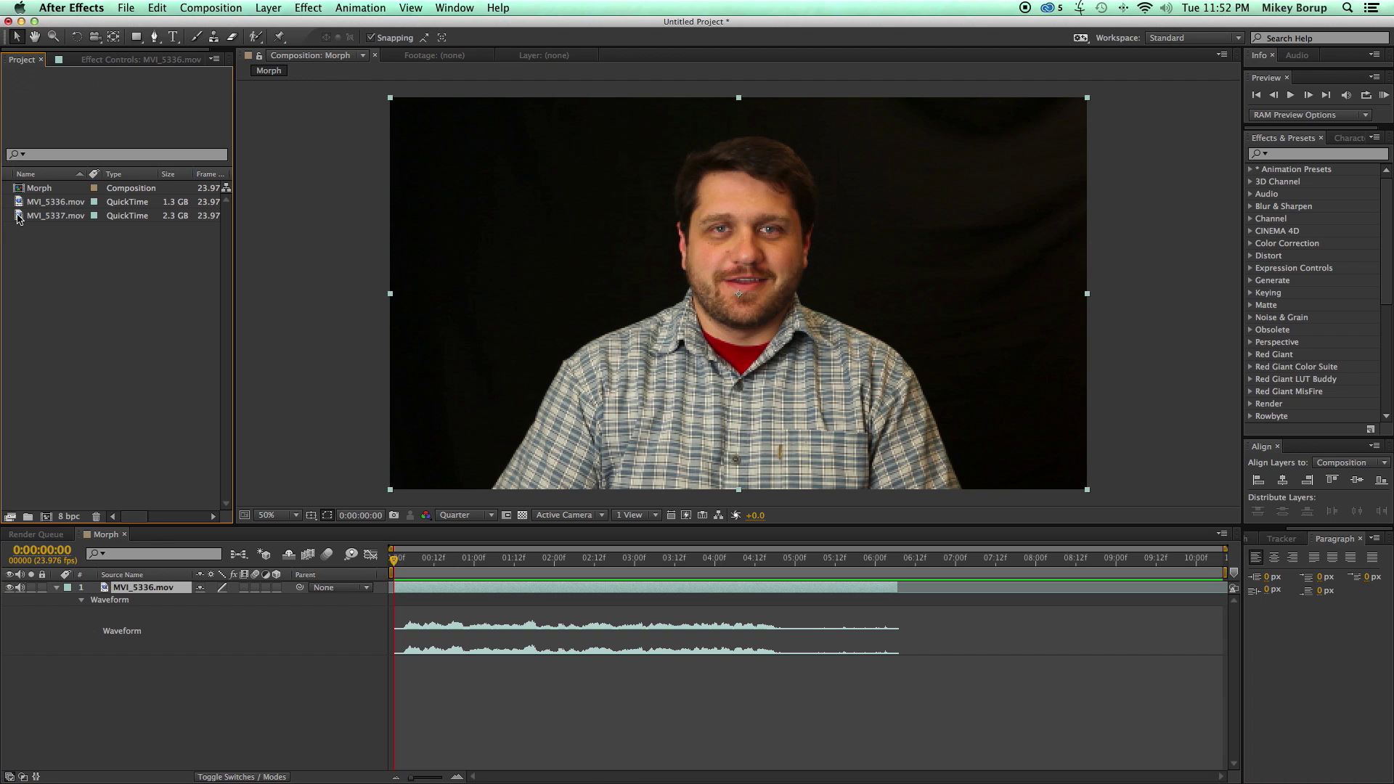
pyautogui.moveTo(26, 218); pyautogui.dragTo(738, 294)
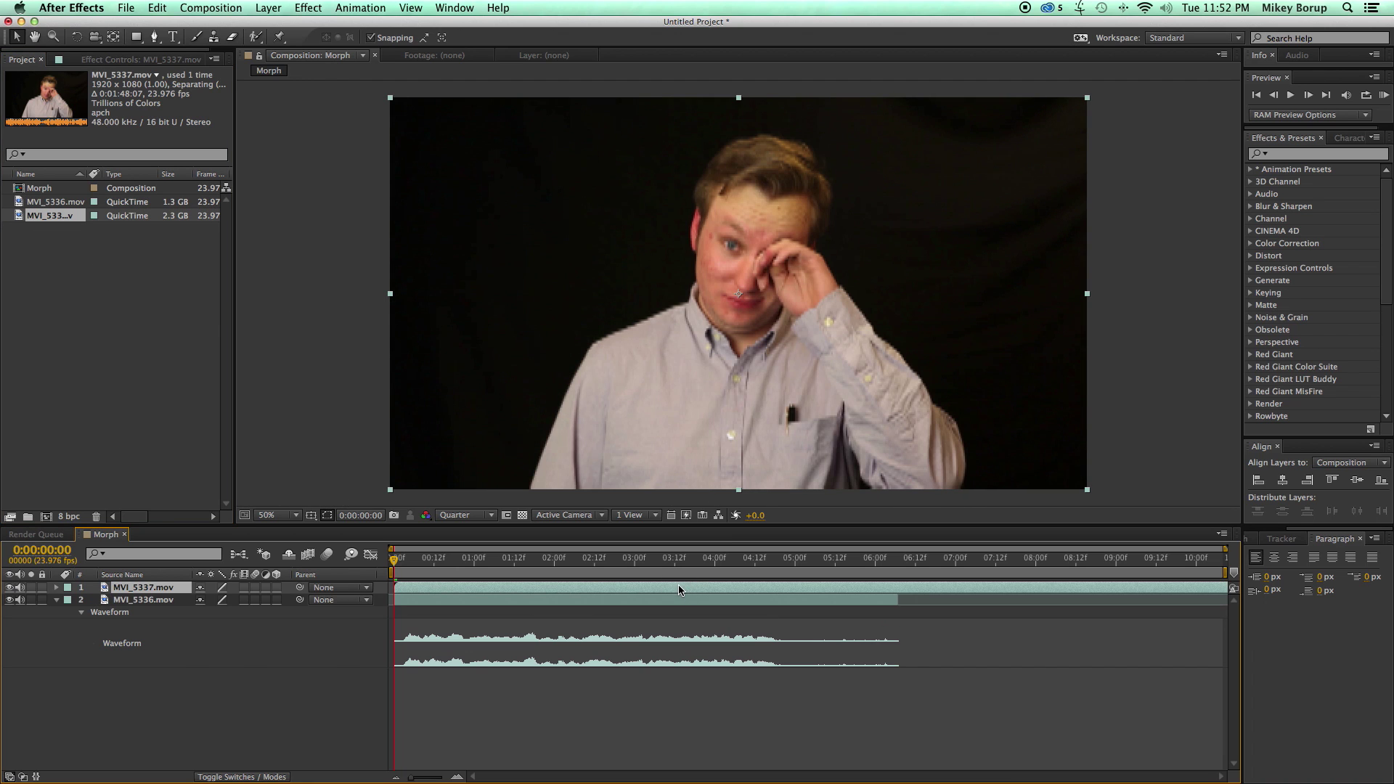
pyautogui.press('l')
pyautogui.press('l')
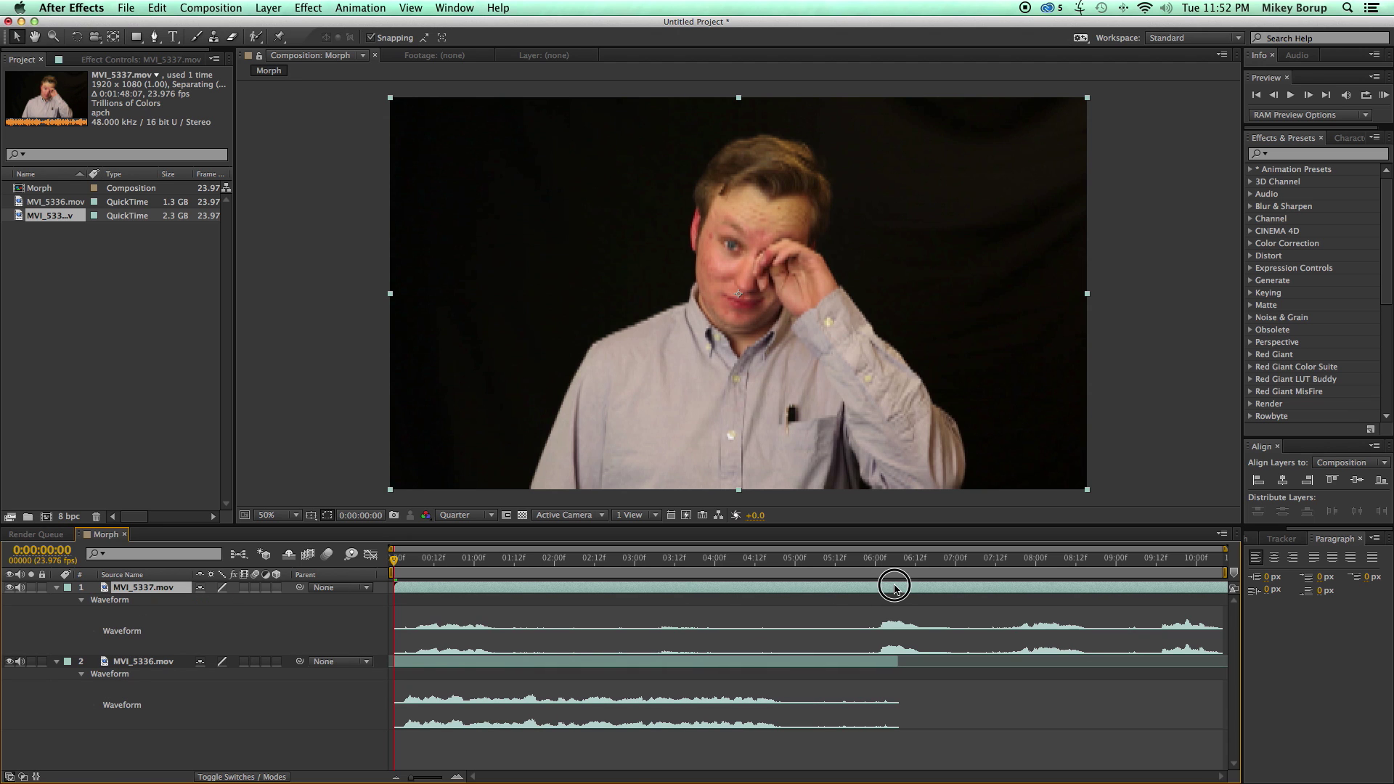
pyautogui.moveTo(890, 585); pyautogui.dragTo(977, 603)
pyautogui.moveTo(1070, 593); pyautogui.dragTo(639, 579)
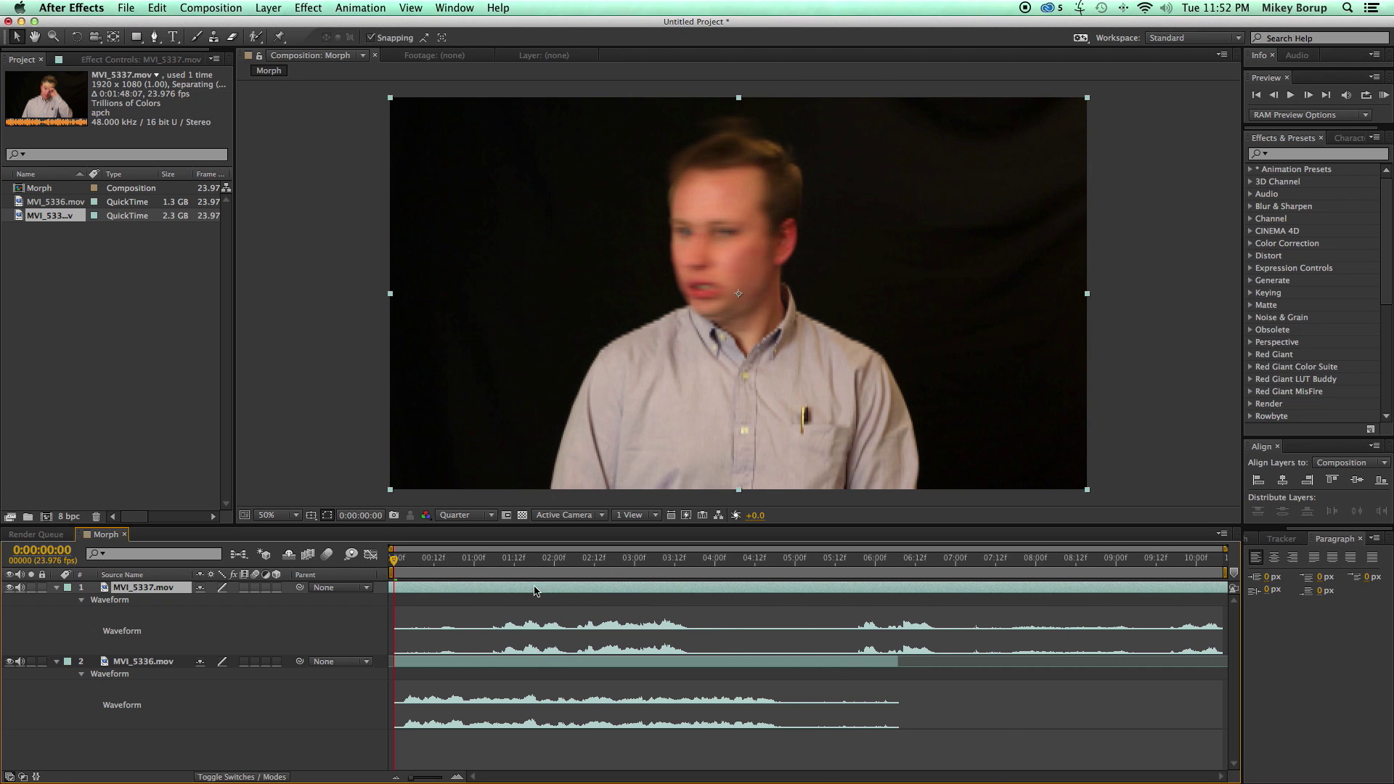
pyautogui.moveTo(535, 590); pyautogui.dragTo(949, 590)
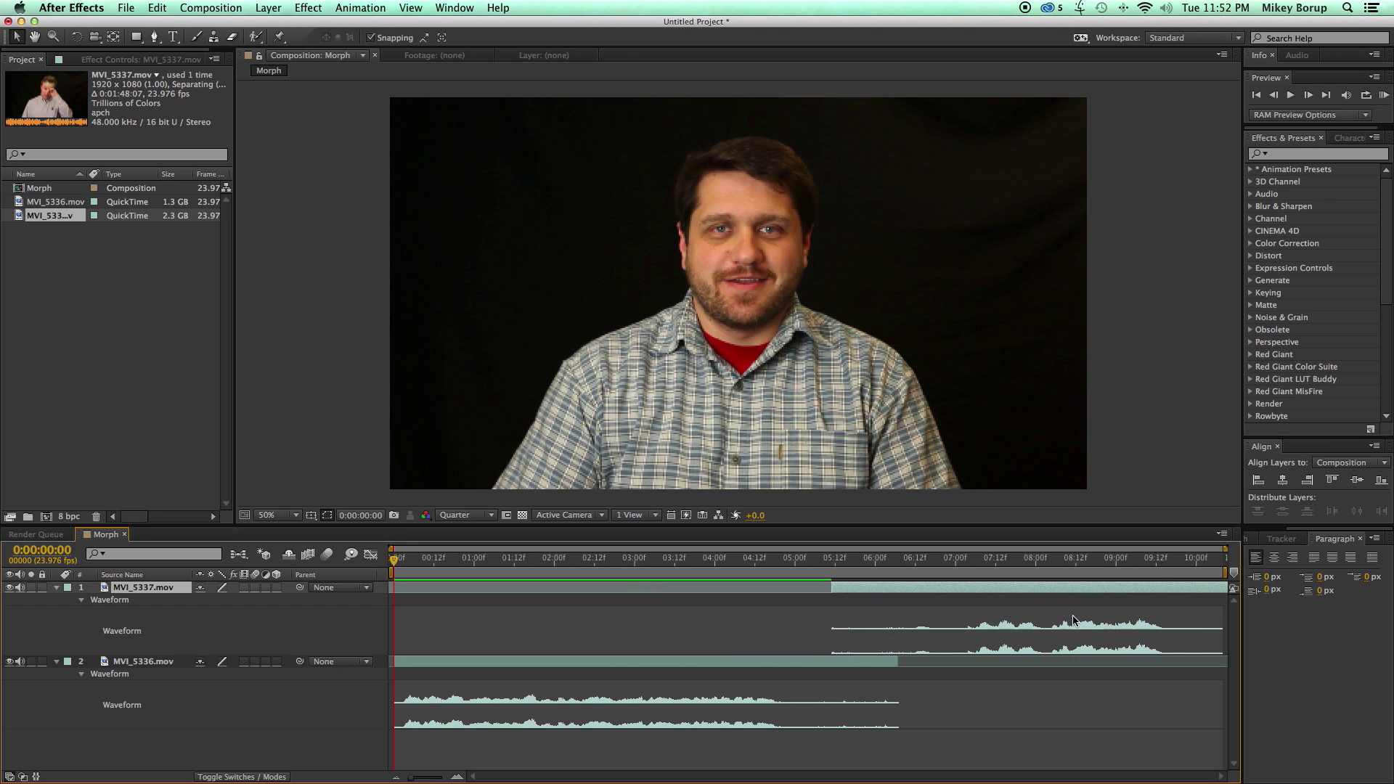
# - Start MVI_5337.mov near 5:00 and set MVI_5336.mov's out-point to overlap it
pyautogui.moveTo(1157, 566); pyautogui.dragTo(1227, 564)
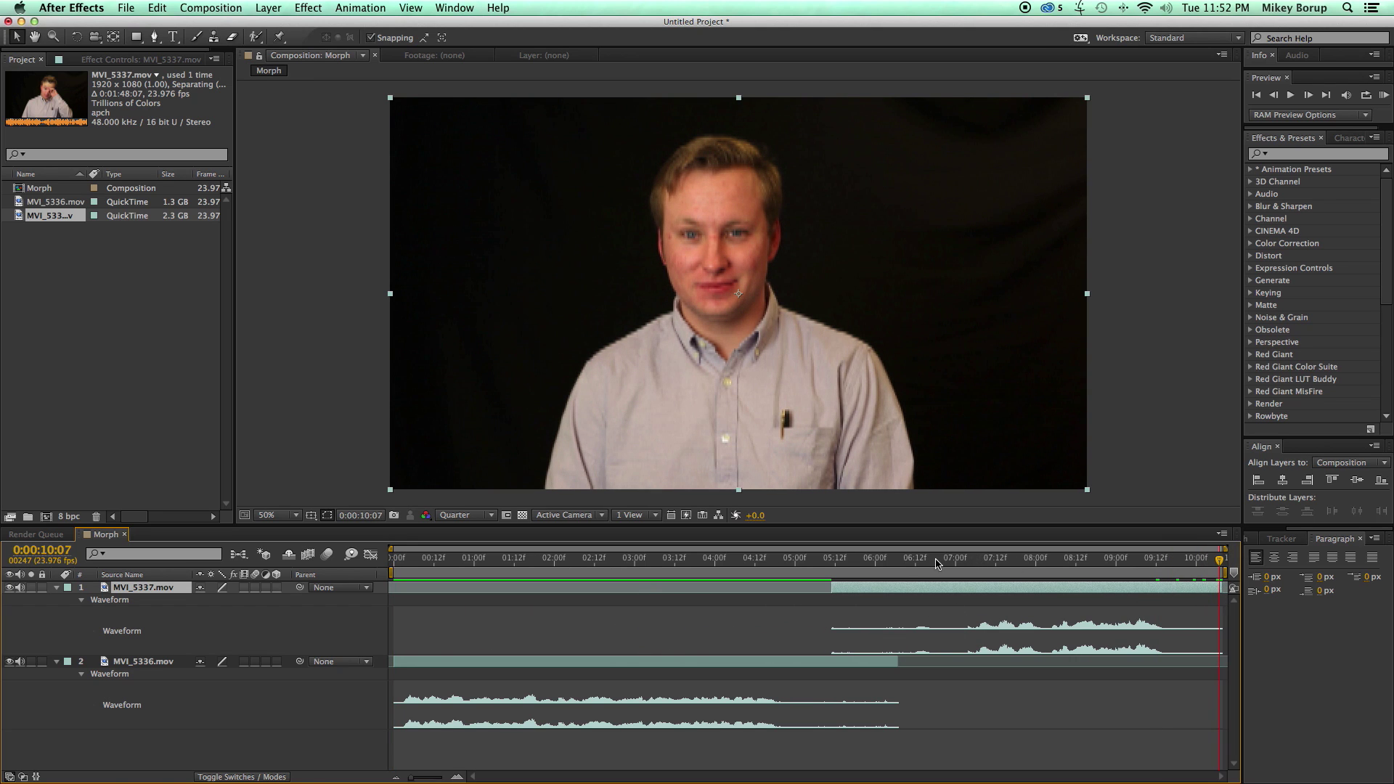
pyautogui.moveTo(844, 589); pyautogui.dragTo(870, 589)
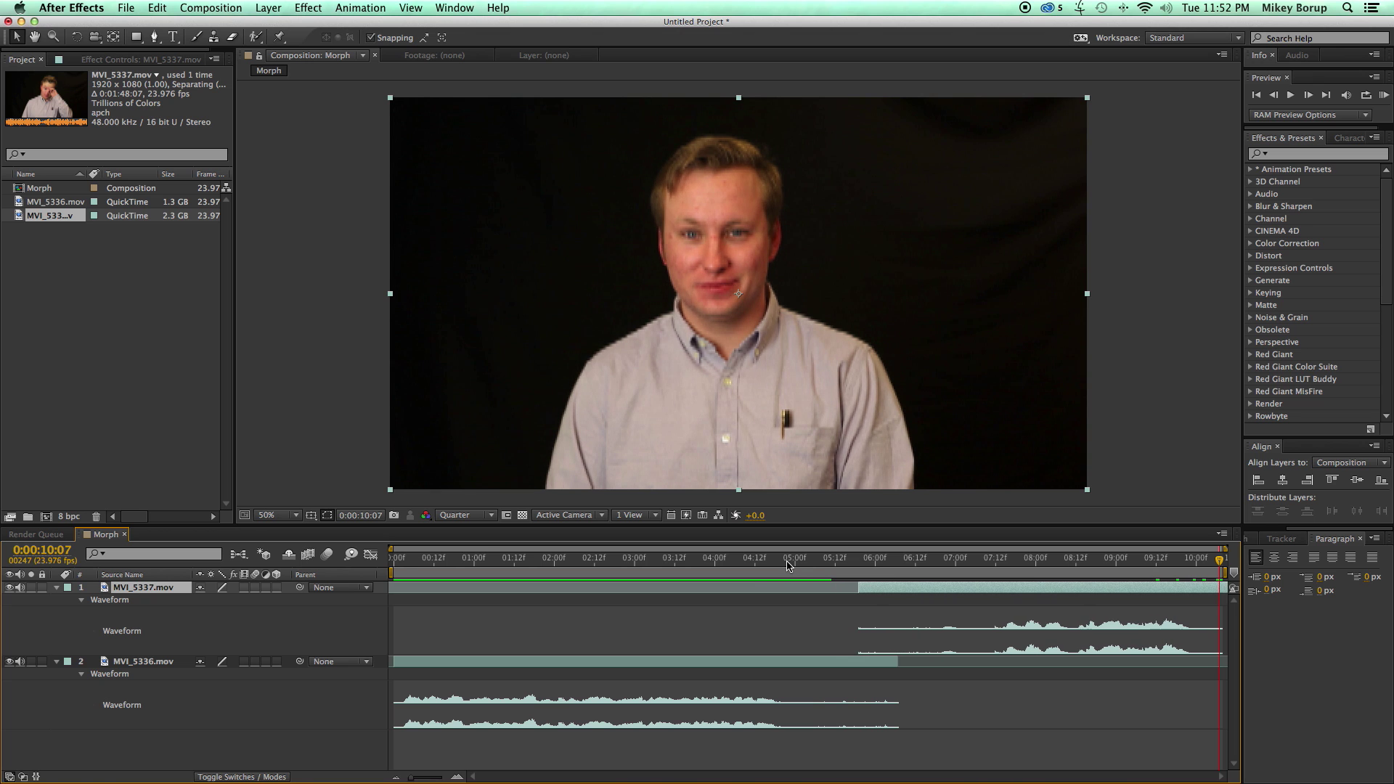
pyautogui.moveTo(788, 565)
pyautogui.mouseDown()
pyautogui.moveTo(763, 566)
pyautogui.moveTo(805, 574)
pyautogui.mouseUp()
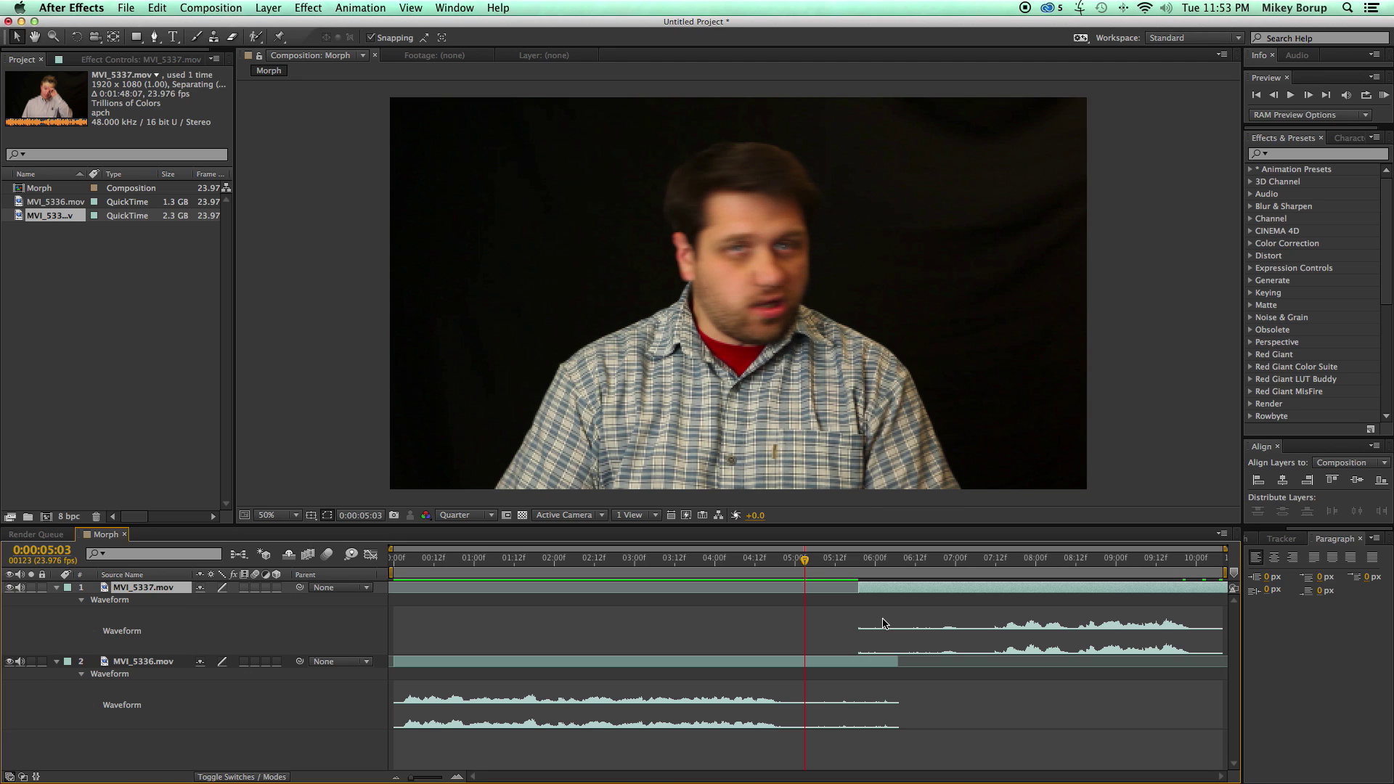
pyautogui.moveTo(896, 662); pyautogui.dragTo(805, 667)
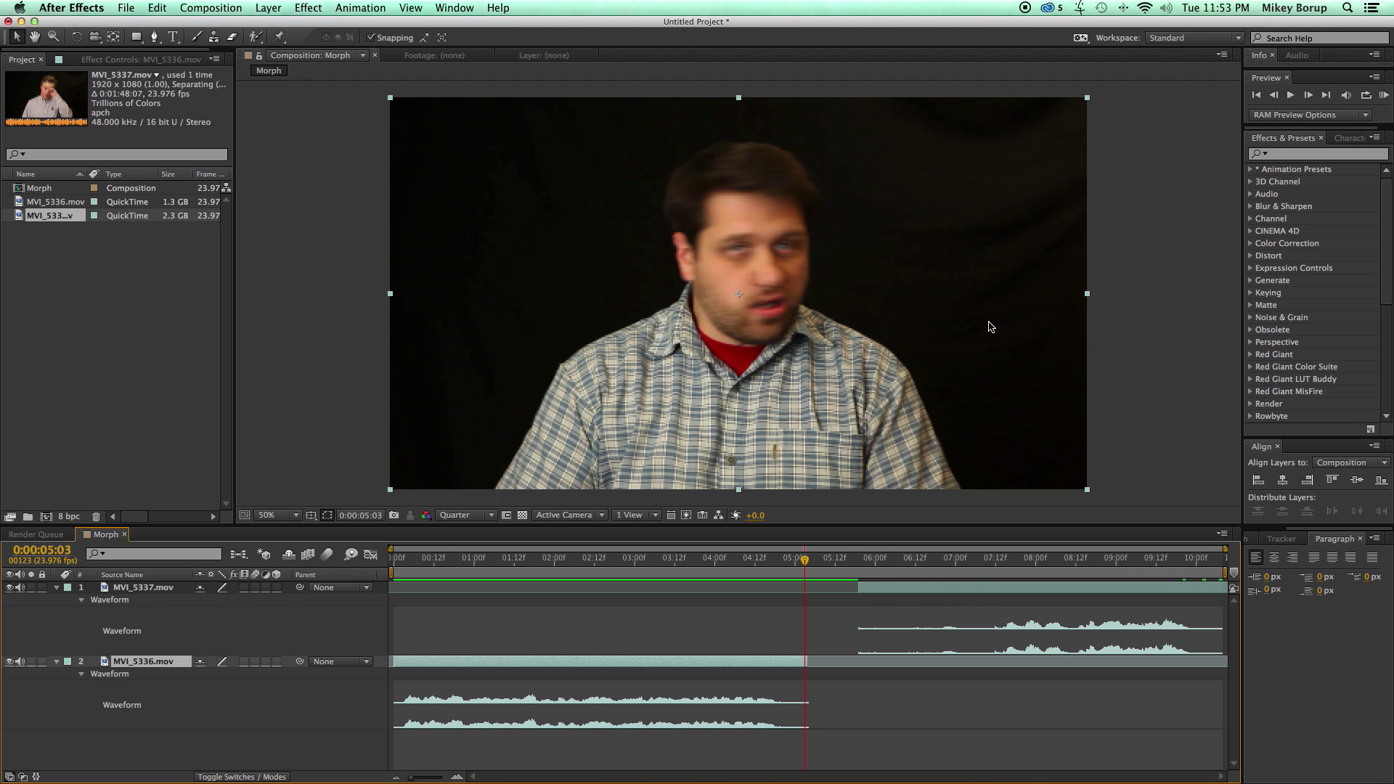
pyautogui.moveTo(988, 589); pyautogui.dragTo(877, 590)
pyautogui.press('space')
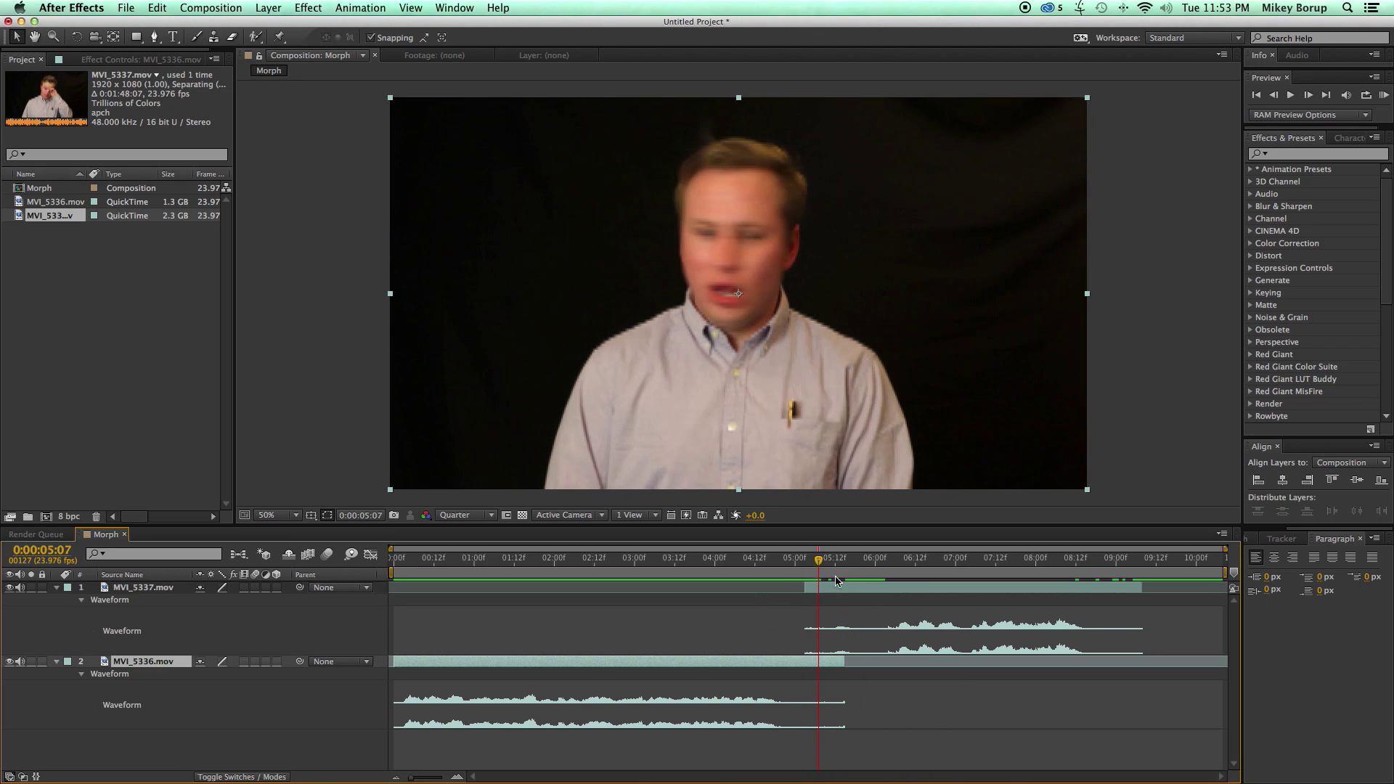
pyautogui.moveTo(815, 560)
pyautogui.mouseDown()
pyautogui.moveTo(785, 561)
pyautogui.moveTo(859, 561)
pyautogui.moveTo(800, 573)
pyautogui.mouseUp()
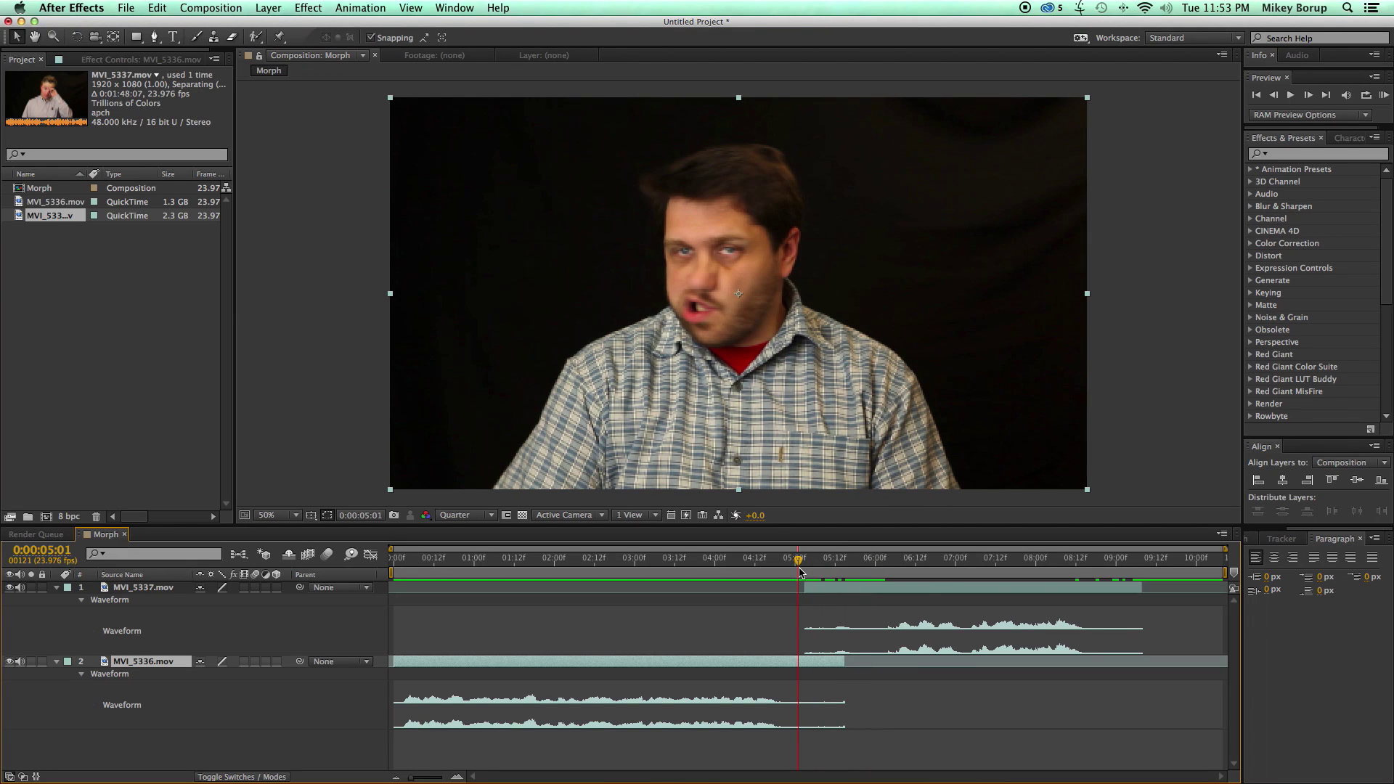
# - Hide both waveforms and set MVI_5337.mov's Opacity to 50%
pyautogui.click(57, 588)
pyautogui.click(57, 600)
pyautogui.click(739, 645)
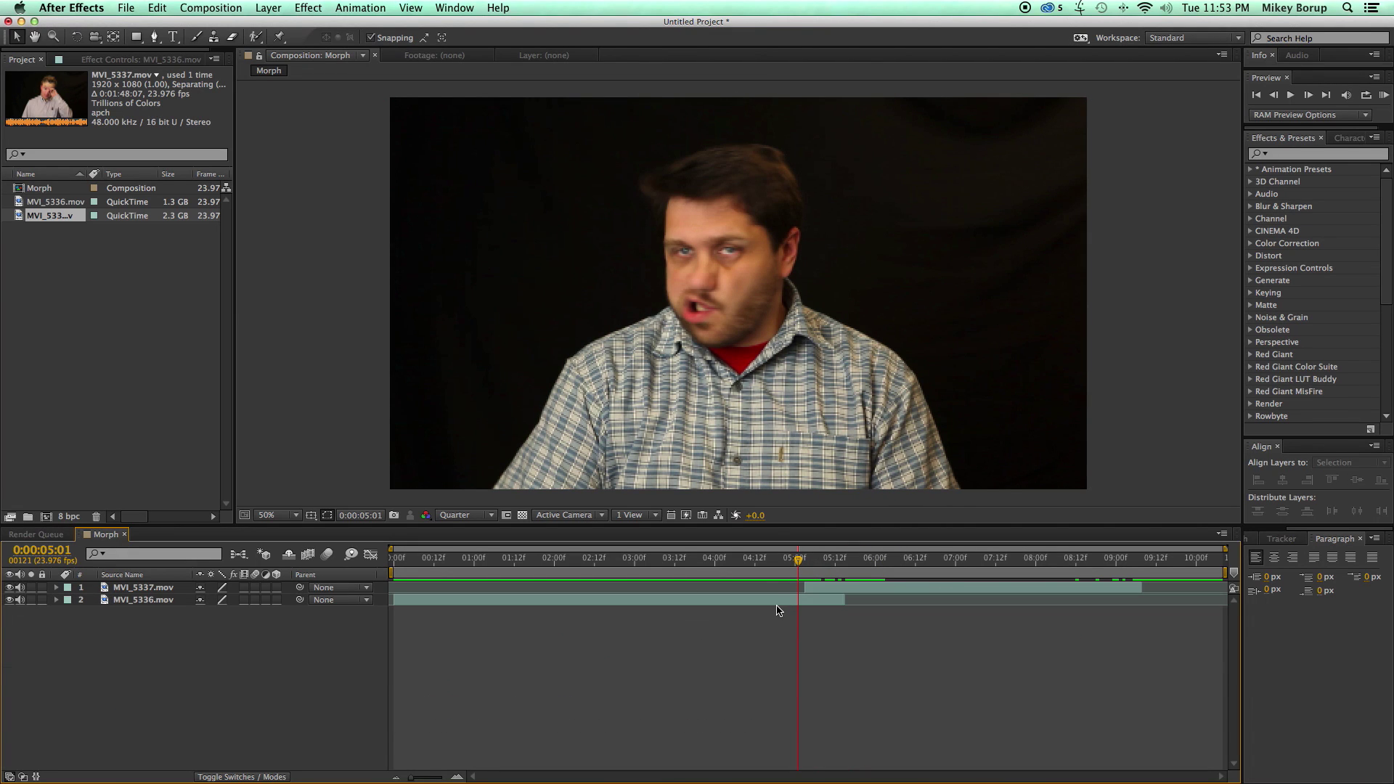
pyautogui.click(833, 590)
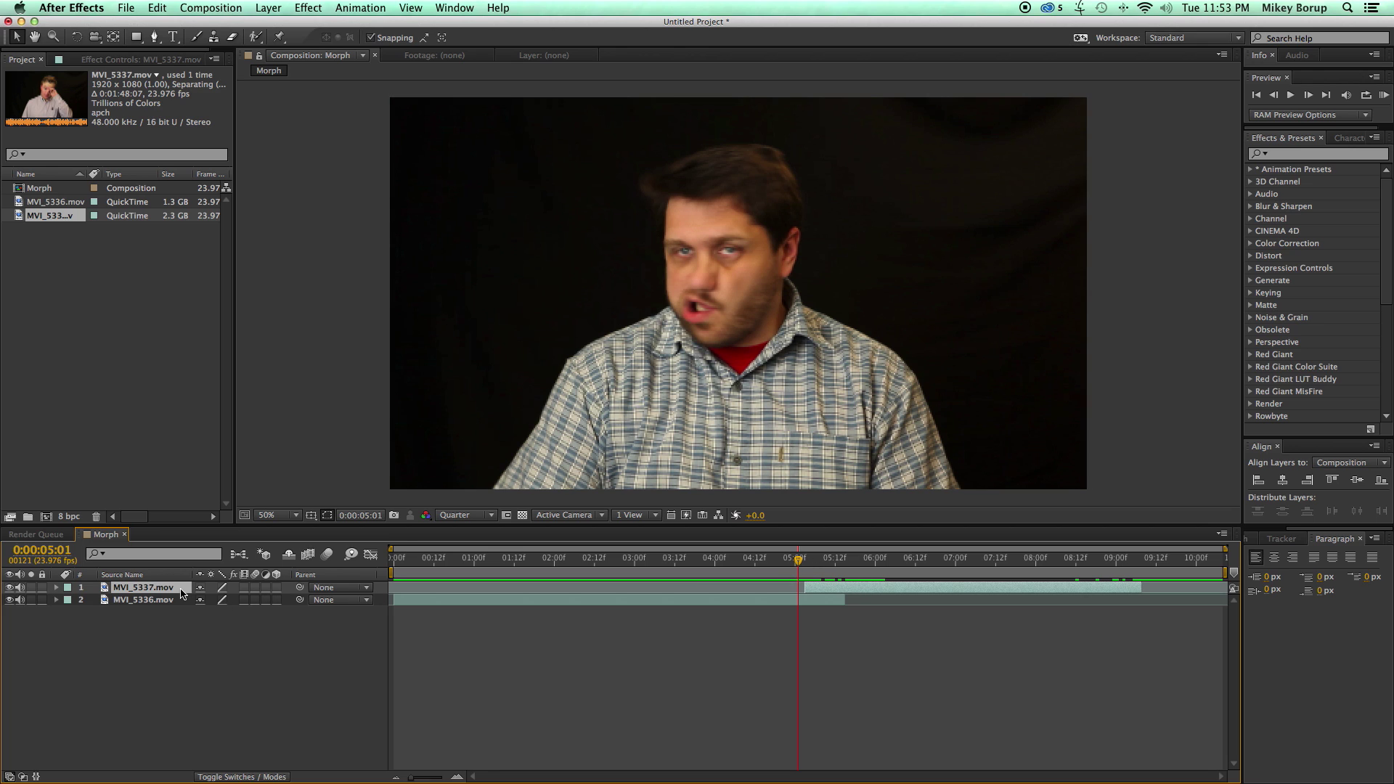
pyautogui.press('t')
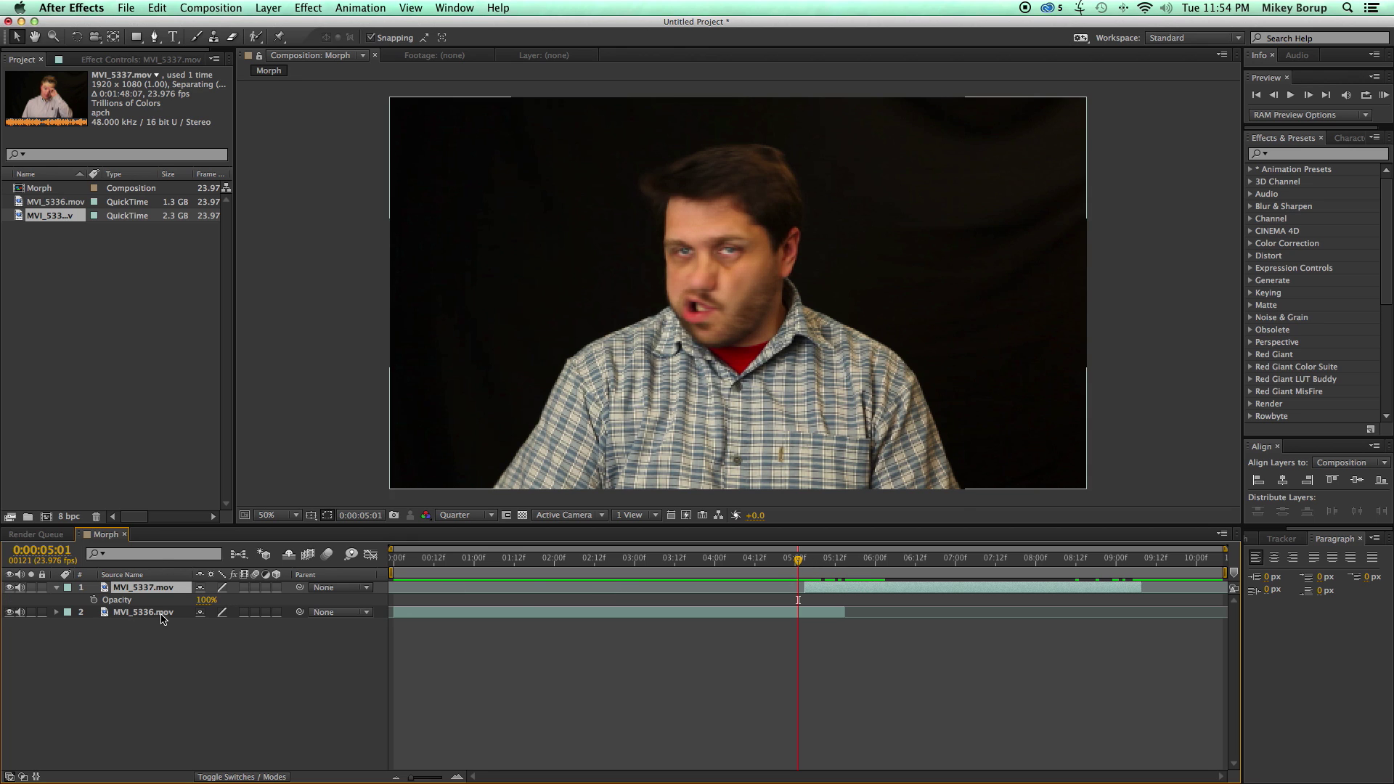
pyautogui.click(202, 602)
pyautogui.write('5')
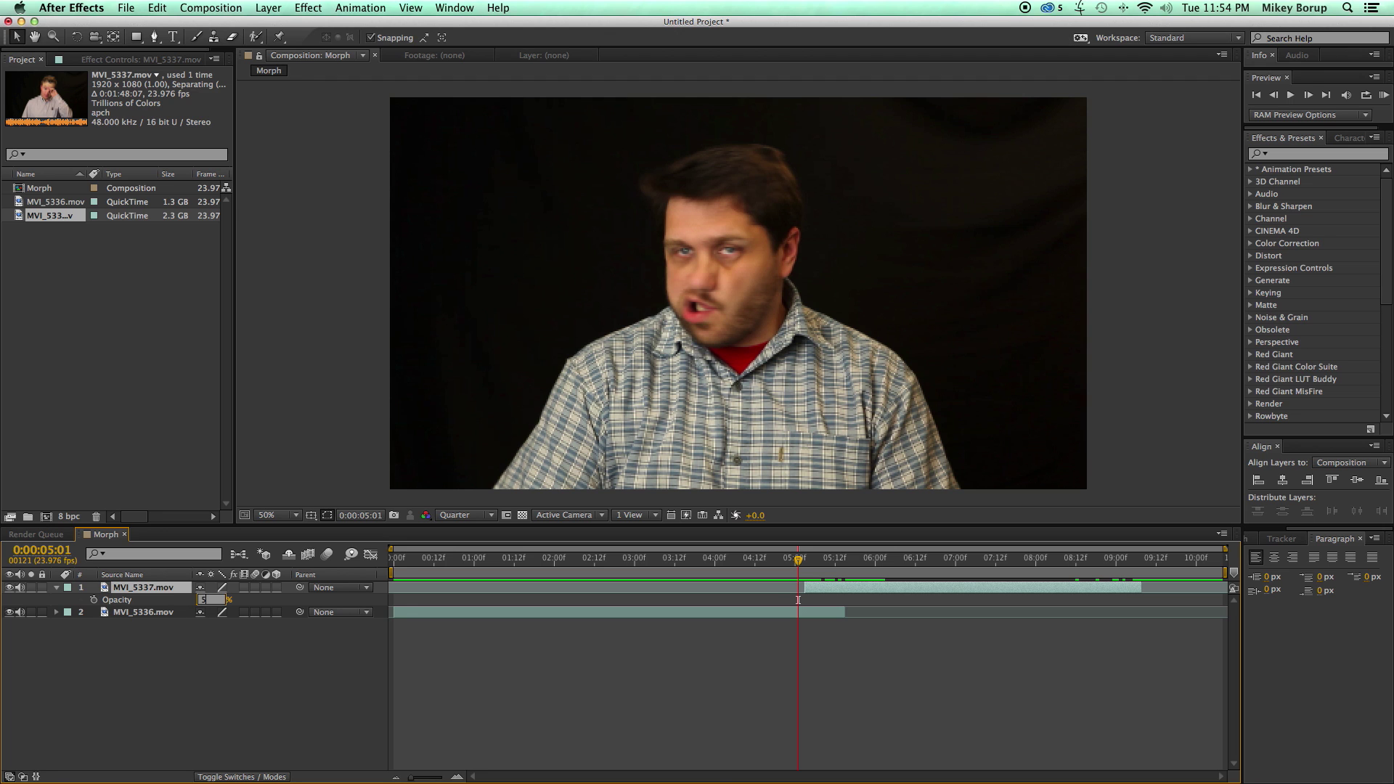
pyautogui.write('0')
pyautogui.press('Return')
# - Step through frames 5:03–5:14 and shift MVI_5337.mov one frame later to start at 5:04
pyautogui.click(805, 561)
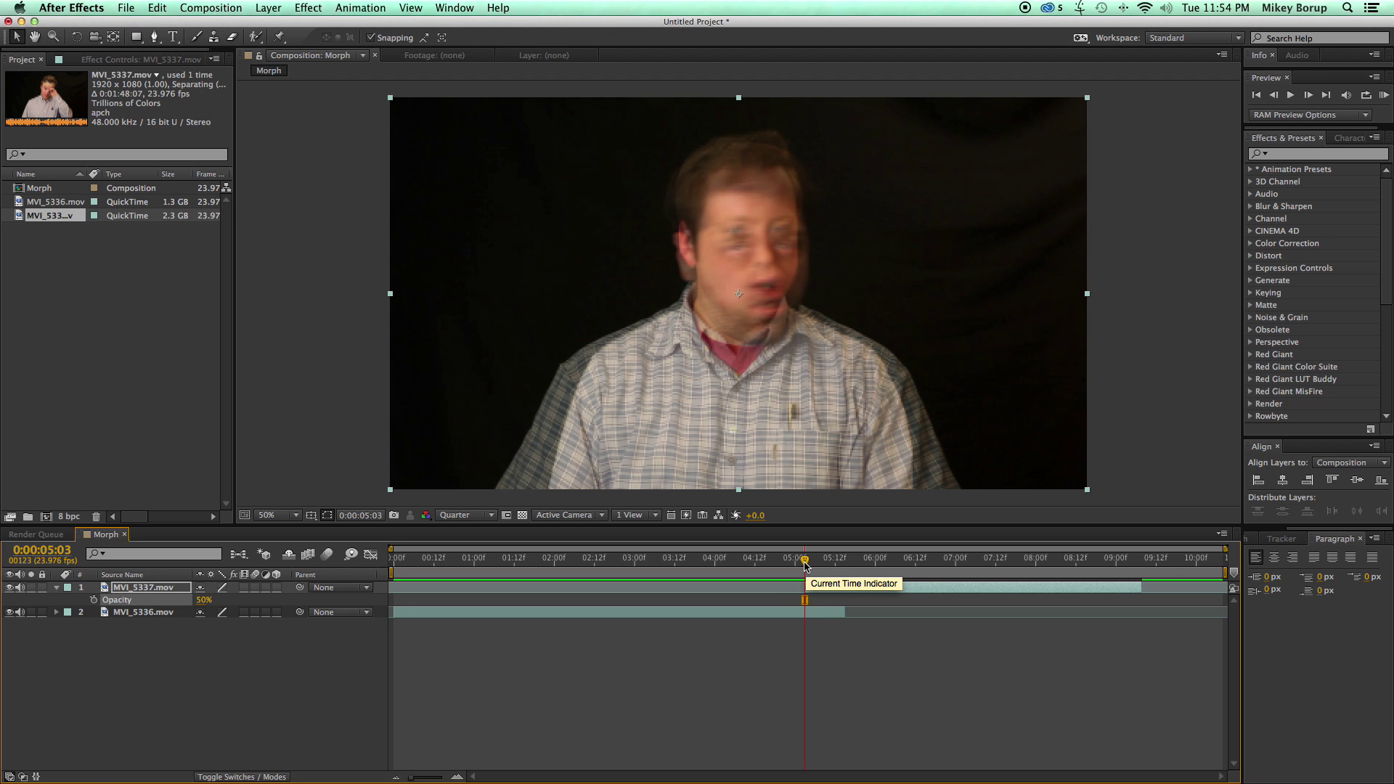
pyautogui.press('pagedown')
pyautogui.press('pagedown')
pyautogui.press('pagedown')
pyautogui.press('pagedown')
pyautogui.press('pagedown')
pyautogui.press('pagedown')
pyautogui.press('pagedown')
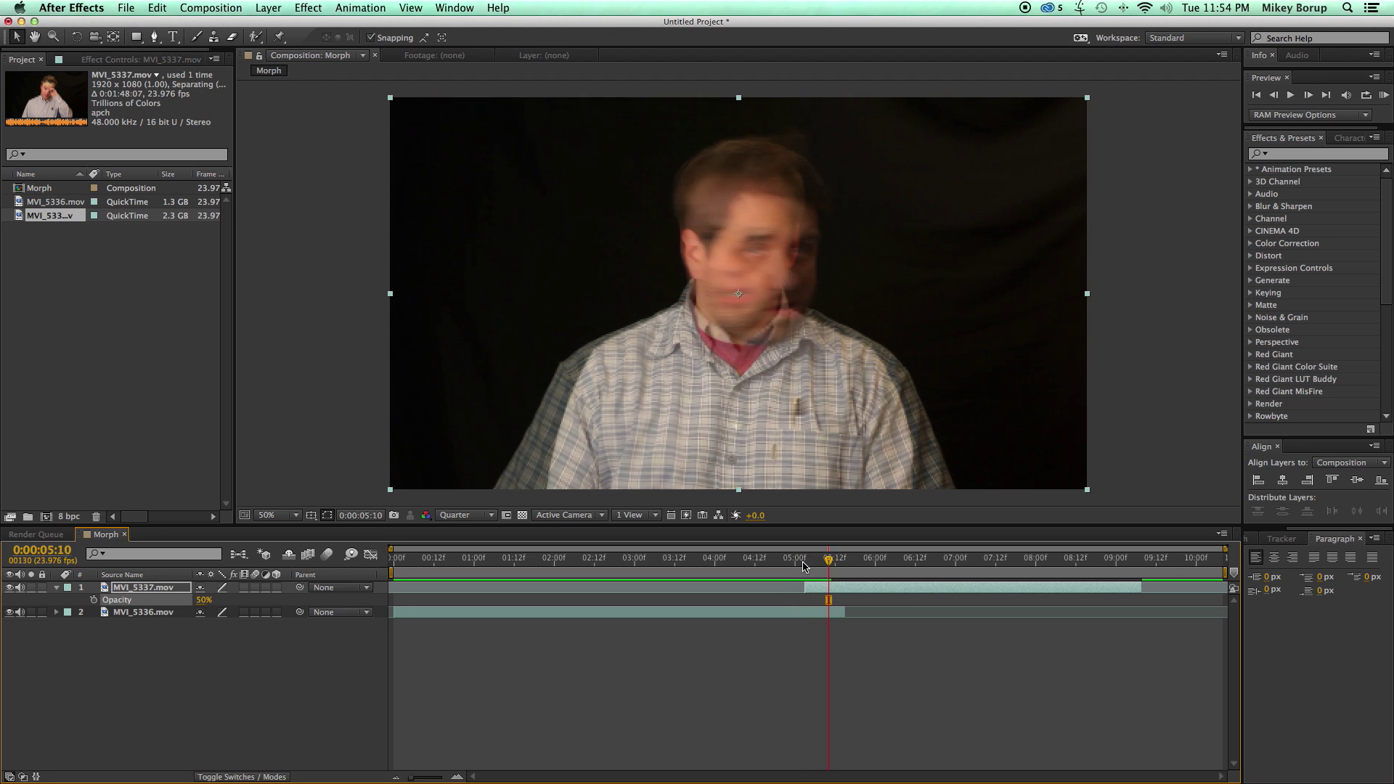
pyautogui.press('pagedown')
pyautogui.press('pagedown')
pyautogui.press('pagedown')
pyautogui.press('pagedown')
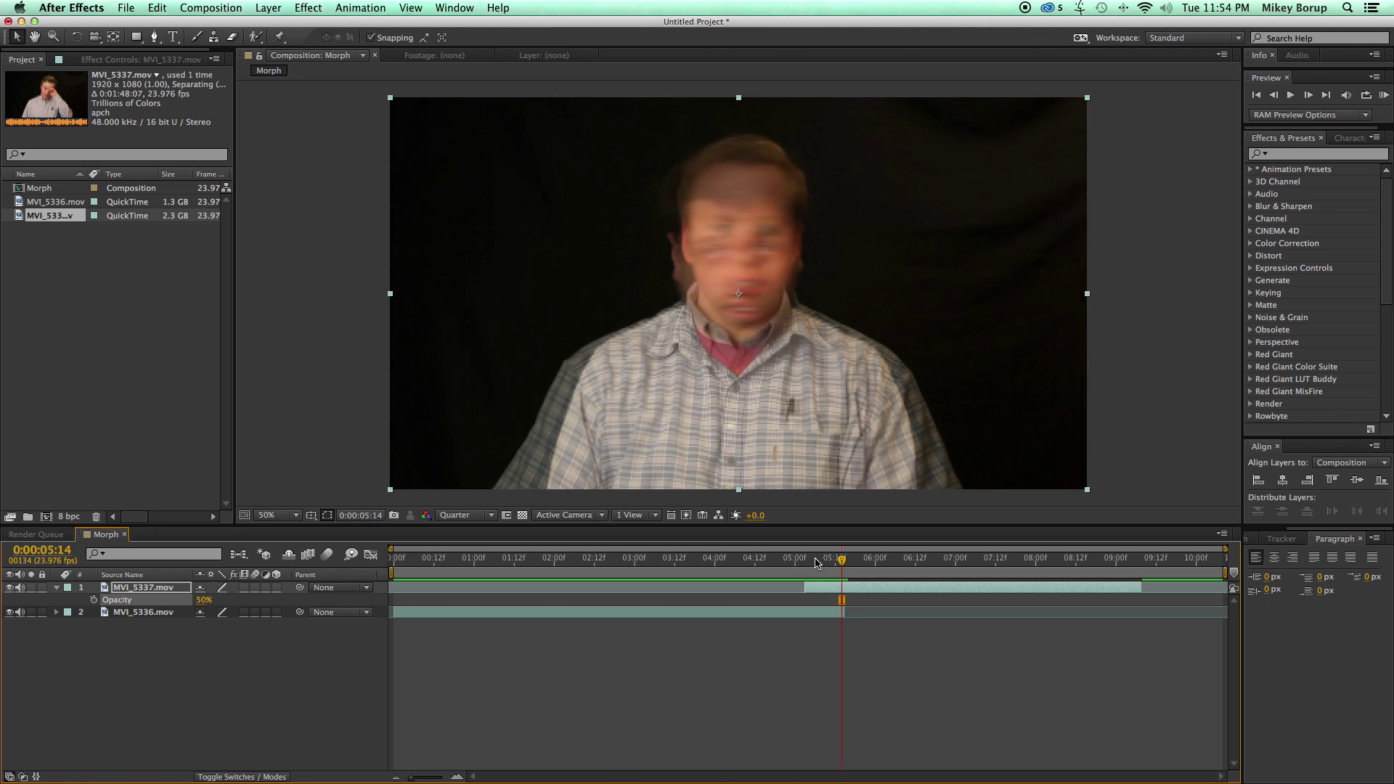
pyautogui.press('pageup')
pyautogui.press('pageup')
pyautogui.press('pageup')
pyautogui.press('pageup')
pyautogui.press('pageup')
pyautogui.press('pageup')
pyautogui.press('pageup')
pyautogui.press('pageup')
pyautogui.press('pageup')
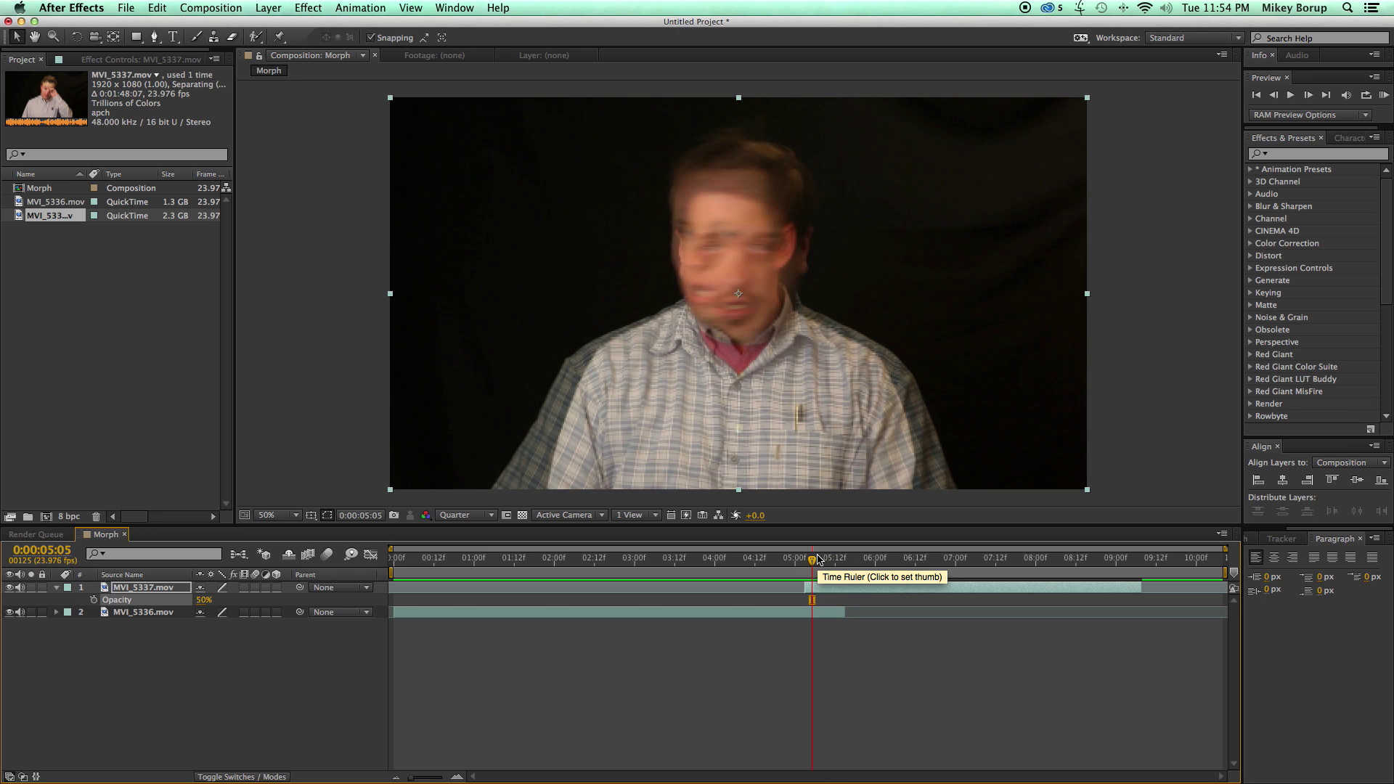
pyautogui.press('pageup')
pyautogui.press('pageup')
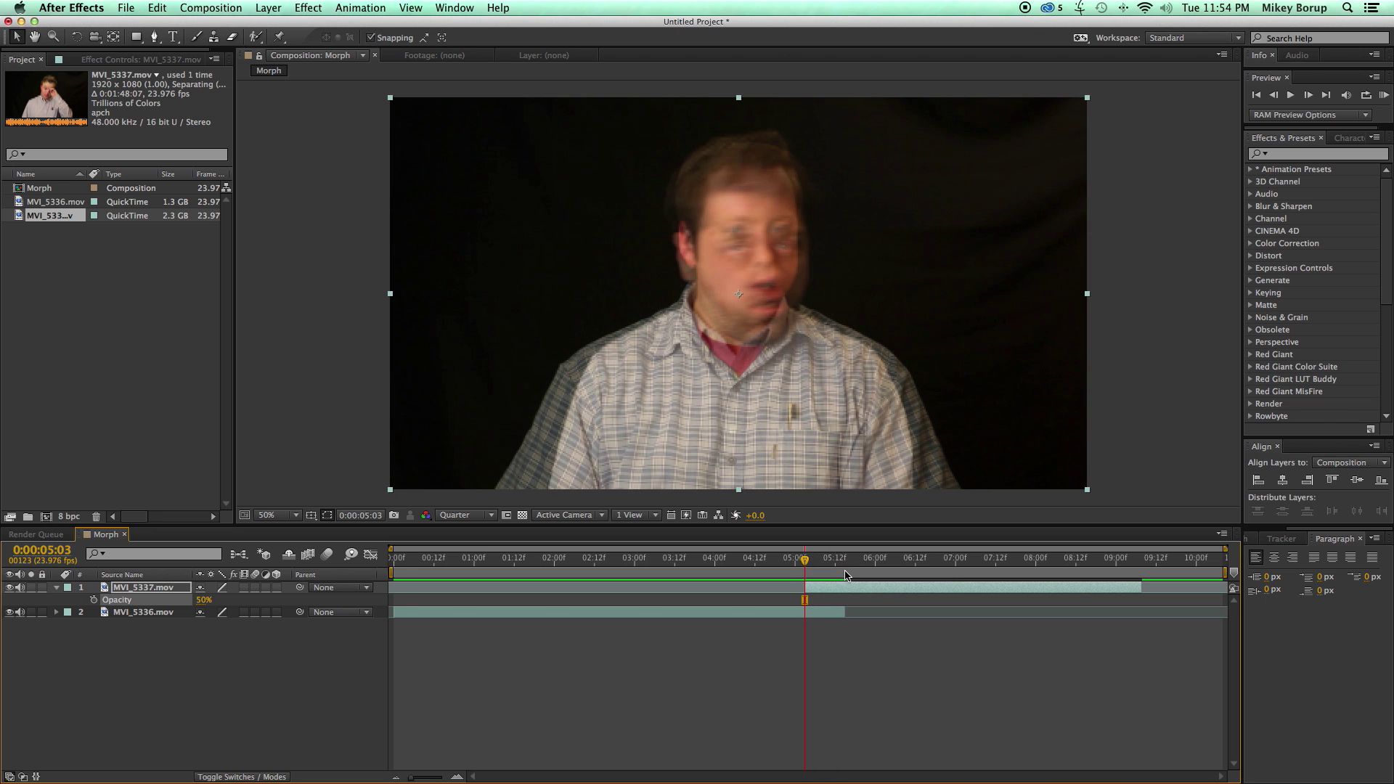
pyautogui.press('pagedown')
pyautogui.press('pagedown')
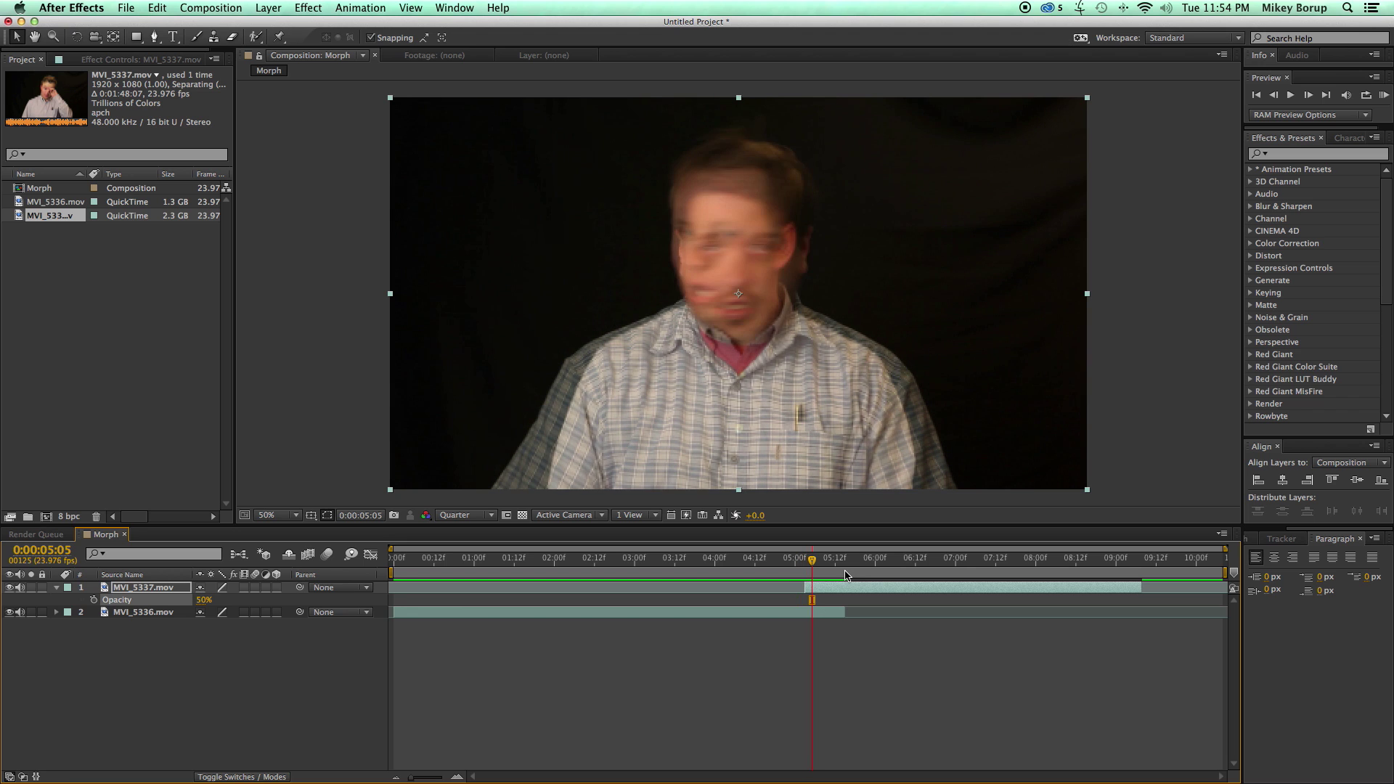
pyautogui.press('pageup')
pyautogui.moveTo(852, 589); pyautogui.dragTo(856, 589)
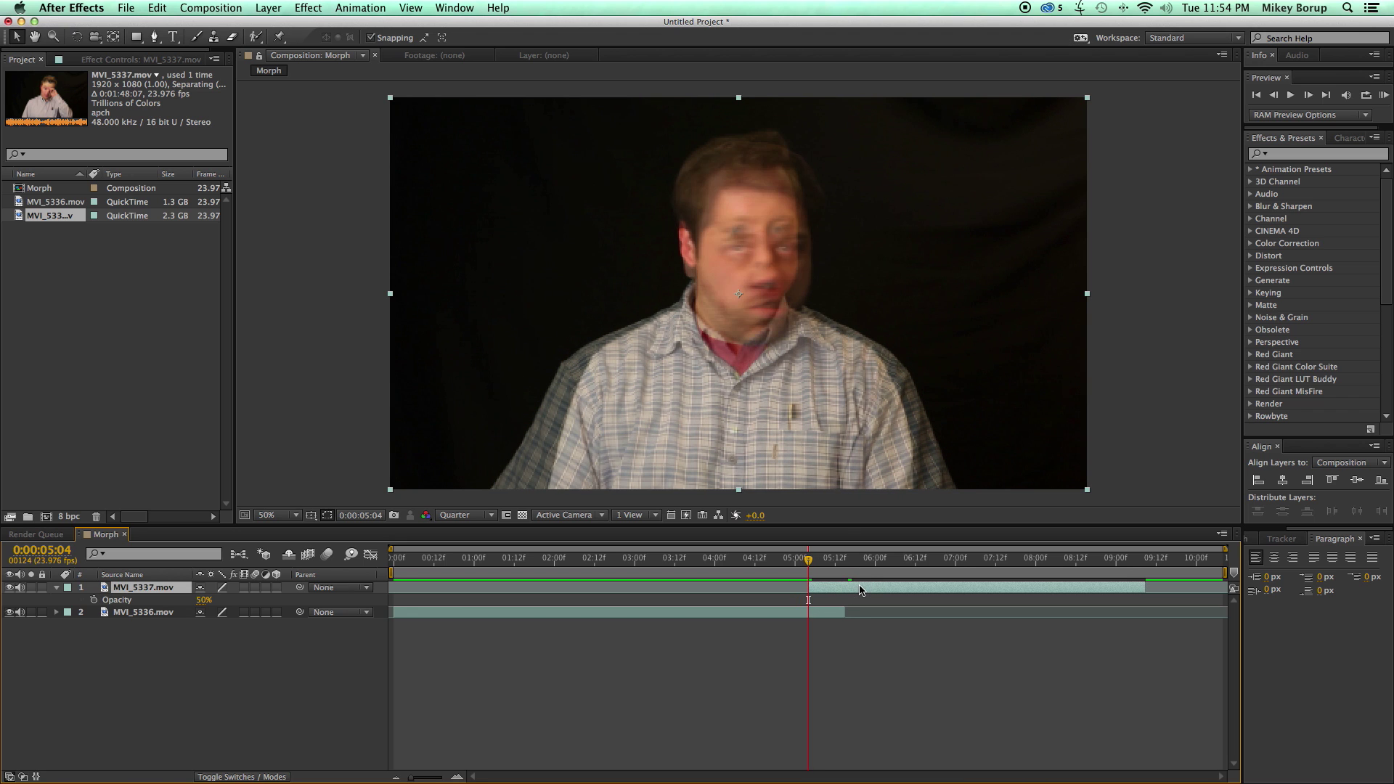
# - Review the blended faces frame by frame across 5:04–5:13, ending at 5:04
pyautogui.press('pageup')
pyautogui.press('pagedown')
pyautogui.press('pagedown')
pyautogui.press('pagedown')
pyautogui.press('pagedown')
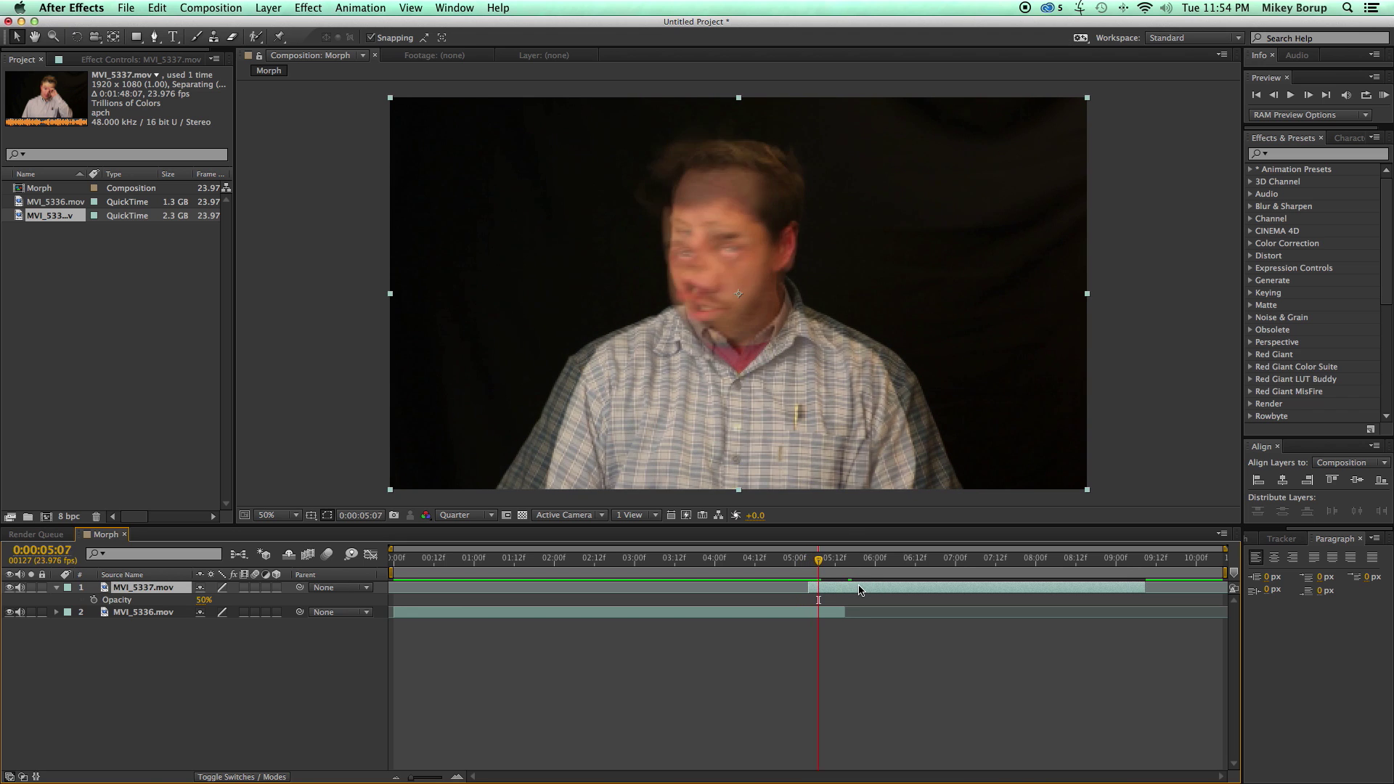
pyautogui.press('pagedown')
pyautogui.press('pagedown')
pyautogui.press('pagedown')
pyautogui.press('pagedown')
pyautogui.press('pagedown')
pyautogui.press('pagedown')
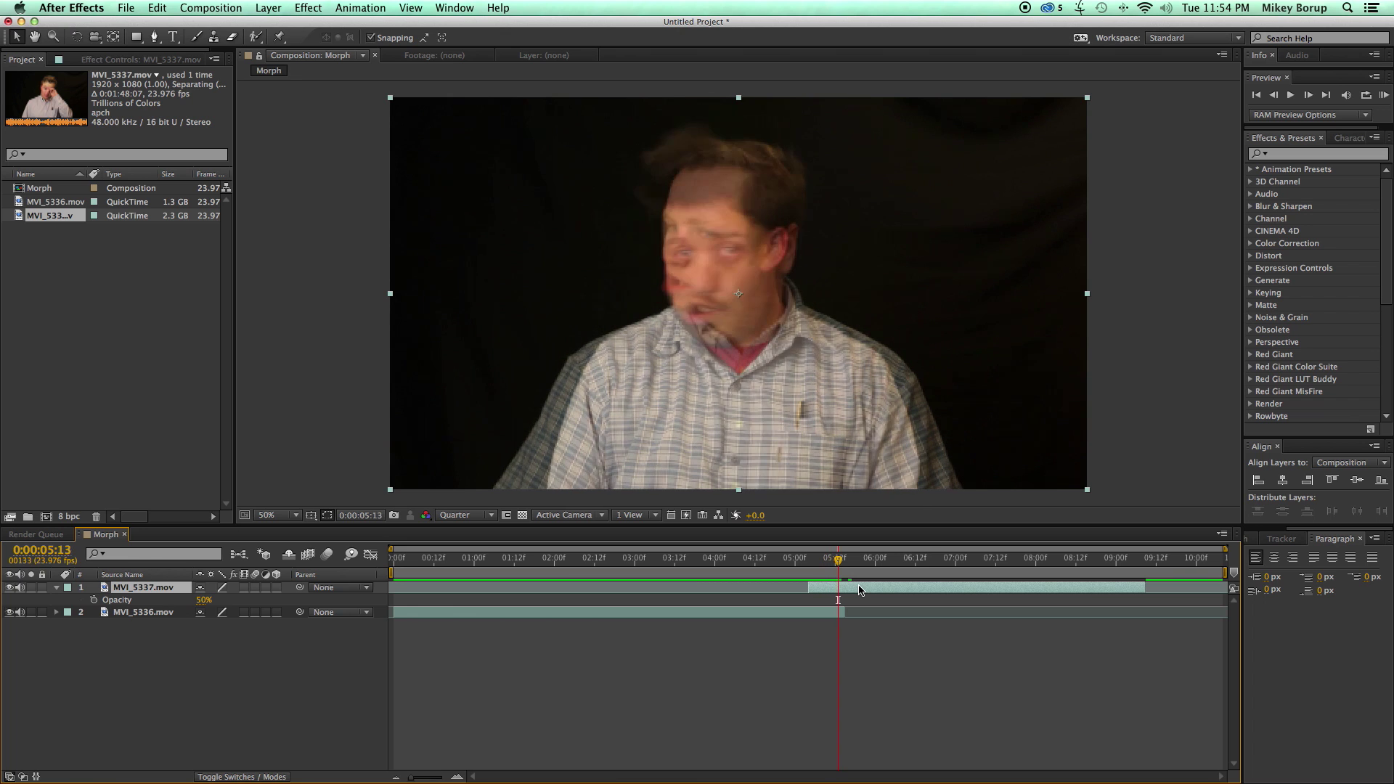
pyautogui.moveTo(796, 564); pyautogui.dragTo(816, 561)
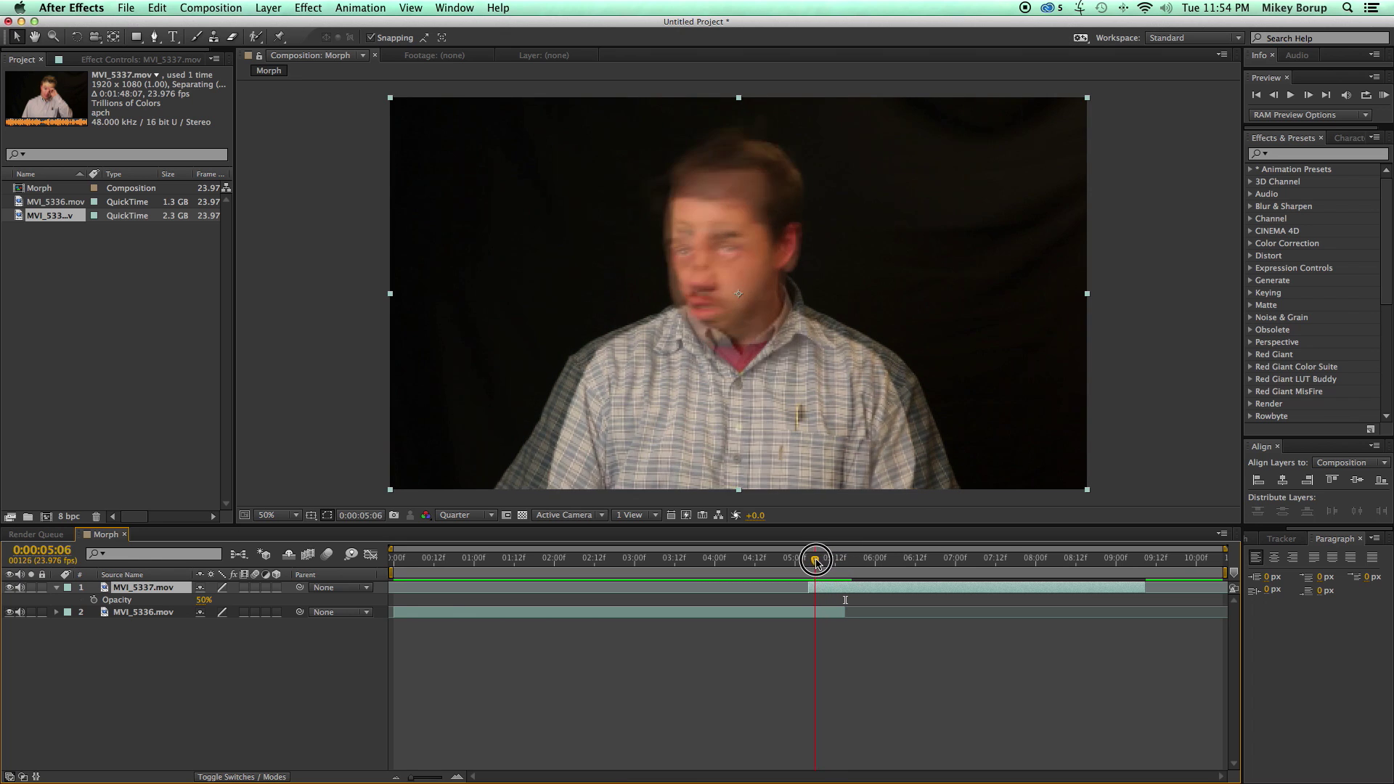
pyautogui.press('pagedown')
pyautogui.press('pagedown')
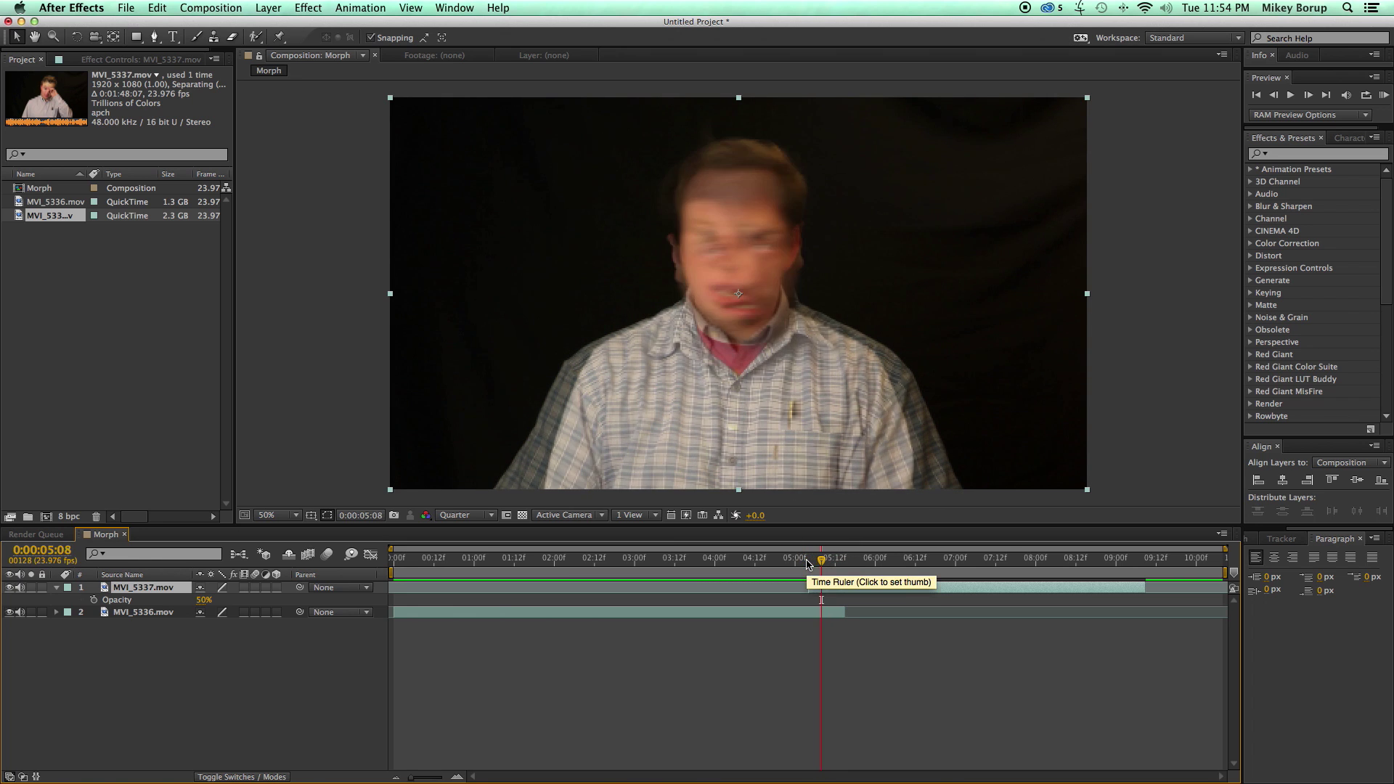
pyautogui.press('pagedown')
pyautogui.press('pagedown')
pyautogui.press('pagedown')
pyautogui.press('pagedown')
pyautogui.press('pageup')
pyautogui.press('pageup')
pyautogui.press('pageup')
pyautogui.press('pageup')
pyautogui.press('pageup')
pyautogui.press('pageup')
pyautogui.press('pageup')
pyautogui.press('pageup')
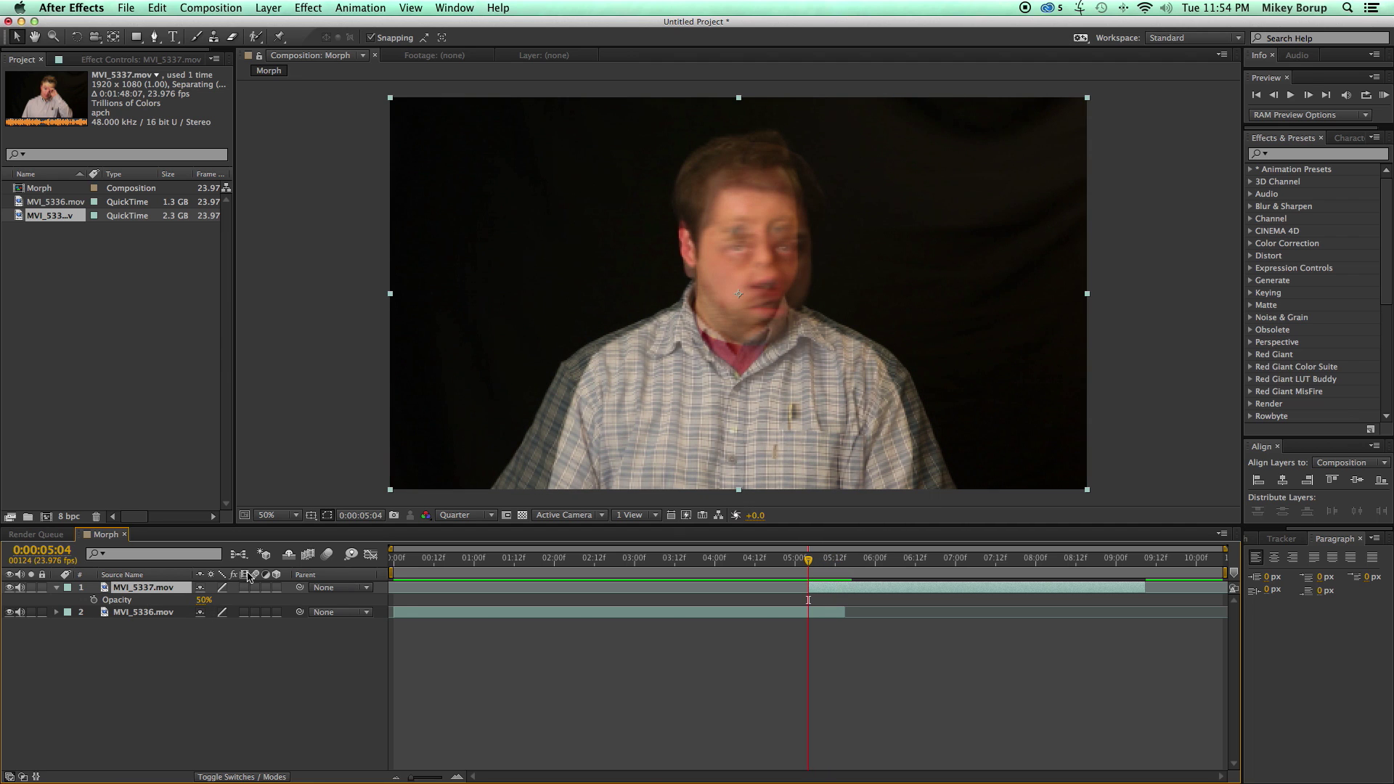
# - Scale MVI_5337.mov up, turn off snapping, and drag it so its face sits over MVI_5336.mov's
pyautogui.moveTo(391, 492); pyautogui.dragTo(361, 504)
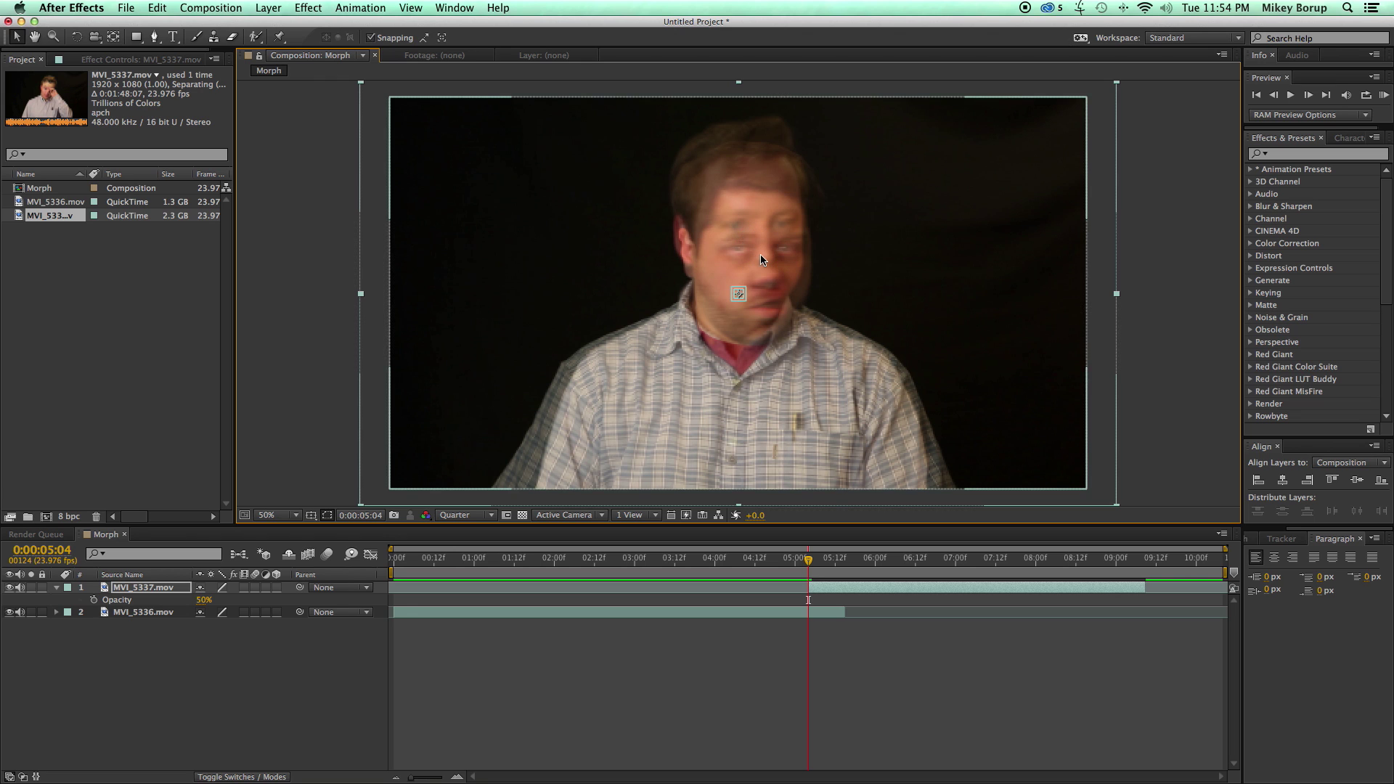
pyautogui.click(372, 38)
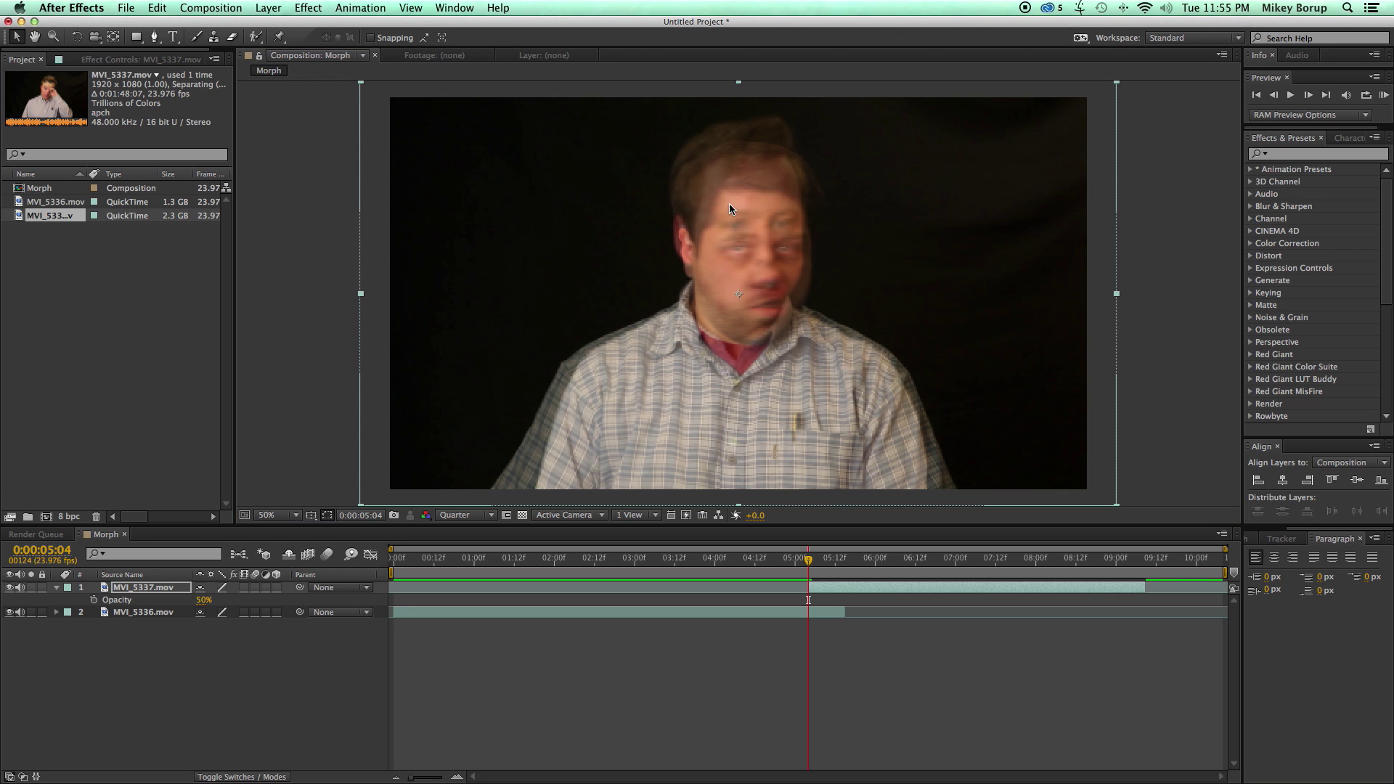
pyautogui.moveTo(732, 207); pyautogui.dragTo(743, 226)
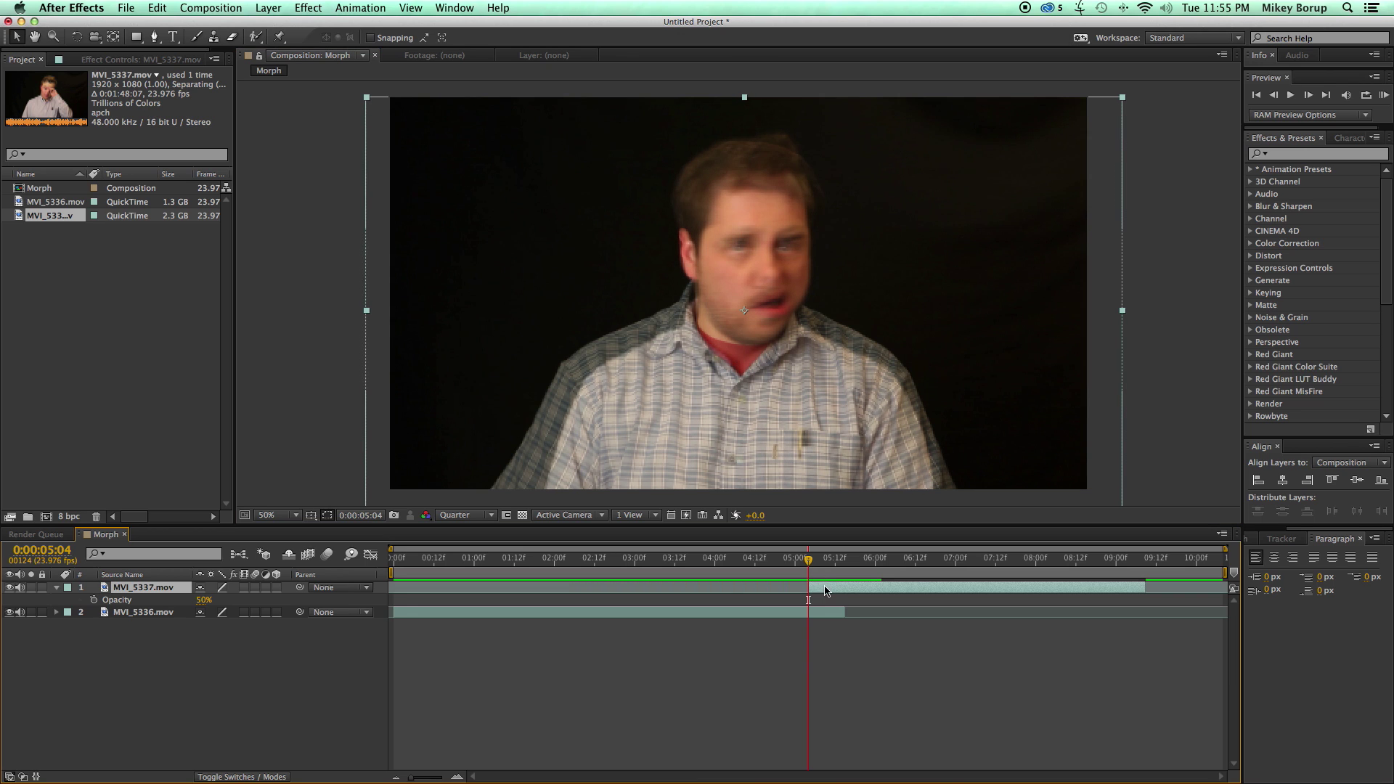
# - Keyframe all MVI_5337.mov transform properties at 5:04, then step through the frames to 5:13
pyautogui.keyDown('ctrl'); pyautogui.click(57, 589); pyautogui.keyUp('ctrl')
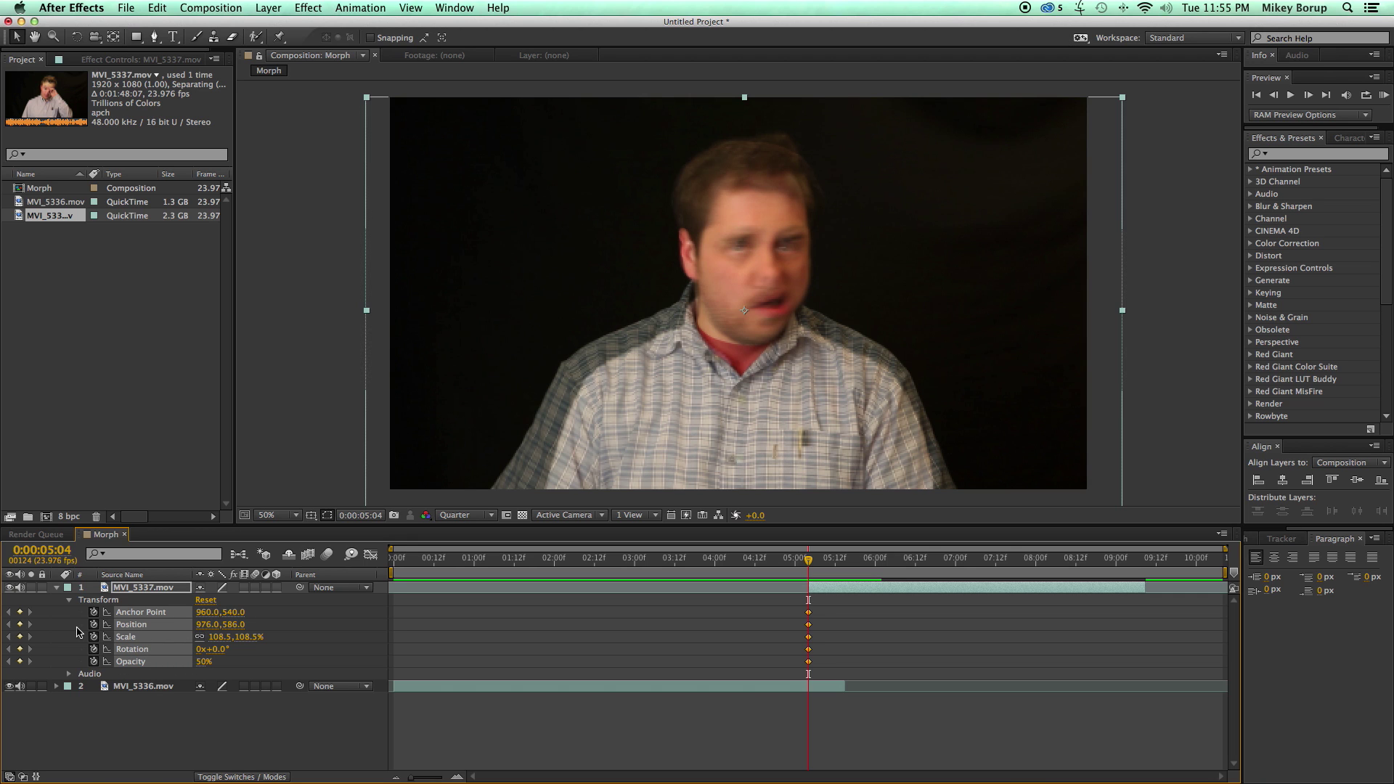
pyautogui.moveTo(808, 560); pyautogui.dragTo(842, 565)
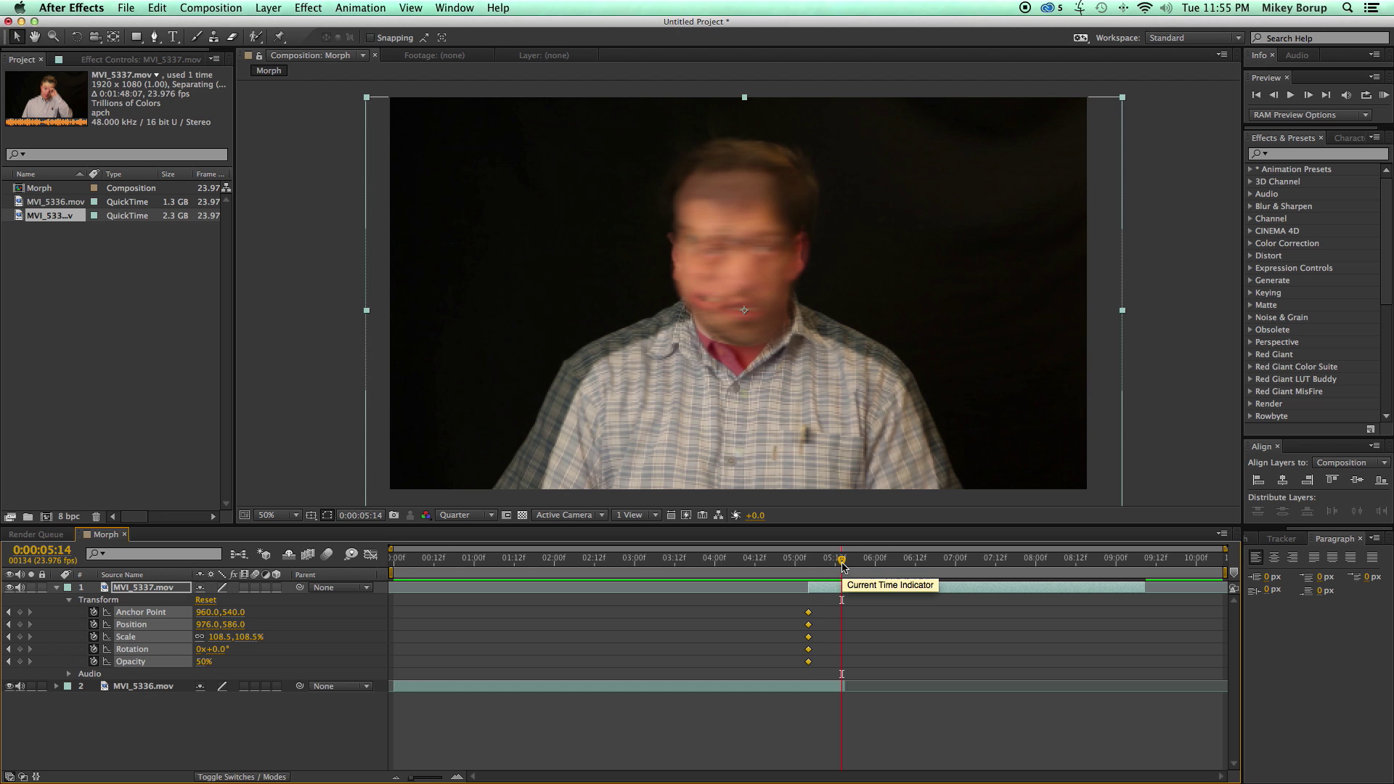
pyautogui.press('pageup')
pyautogui.press('pageup')
pyautogui.press('pageup')
pyautogui.press('pageup')
pyautogui.press('pageup')
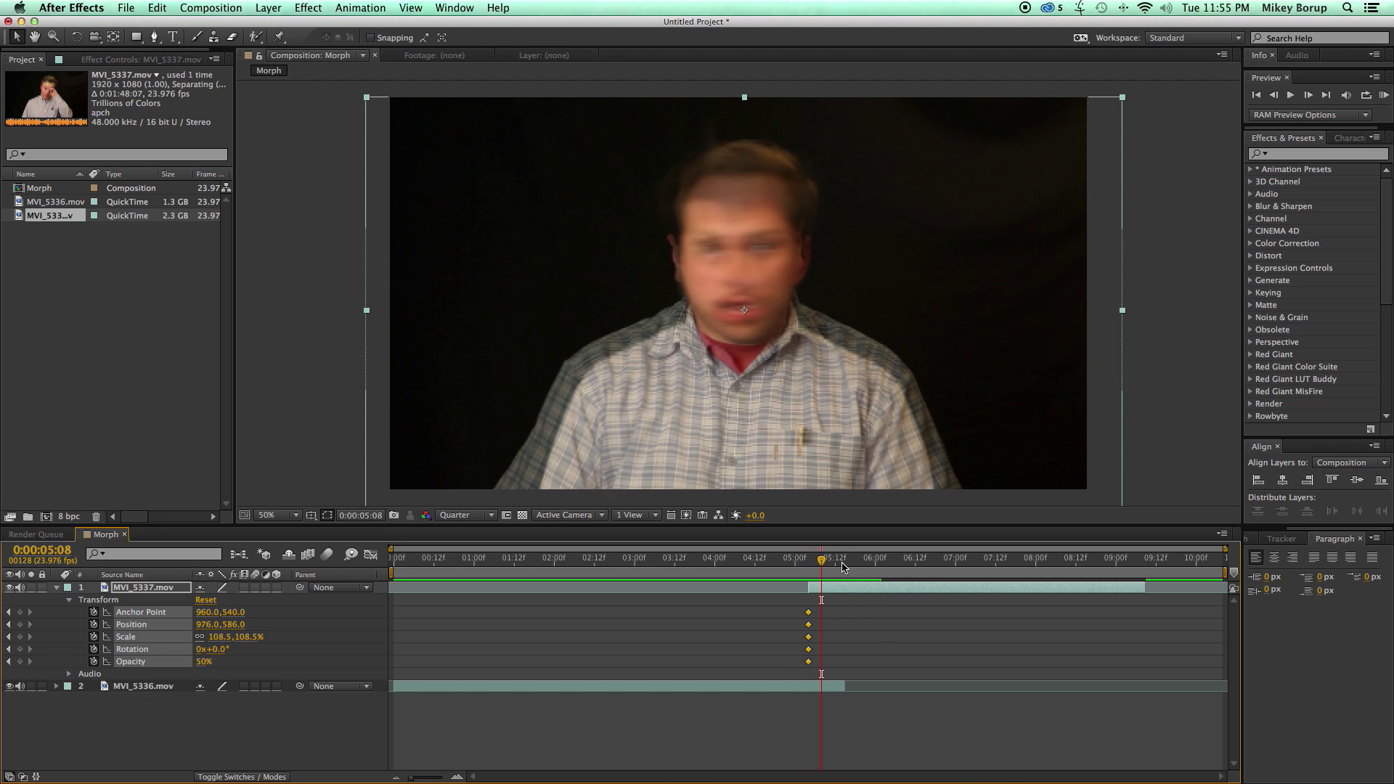
pyautogui.press('pagedown')
pyautogui.press('pagedown')
pyautogui.press('pagedown')
pyautogui.press('pagedown')
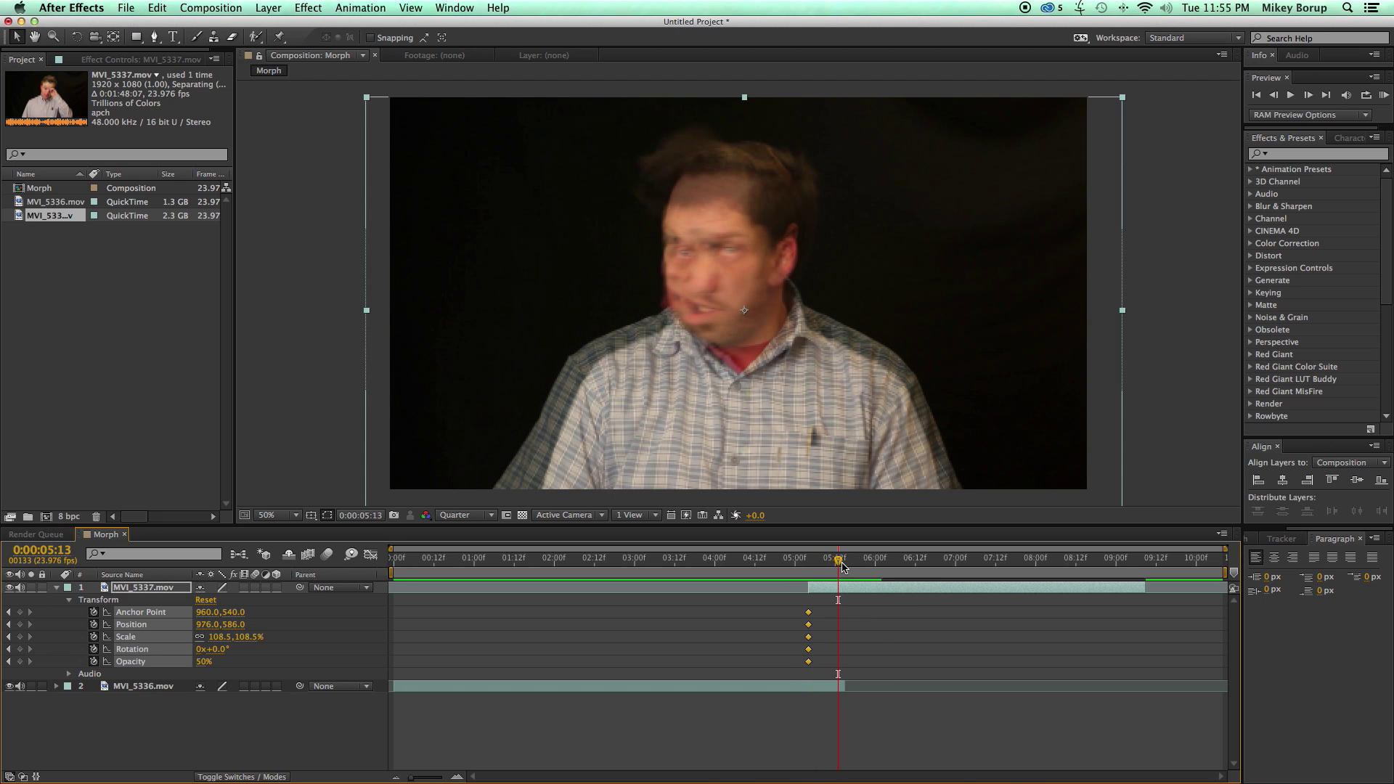
# - Replay the middle frames, zoom the timeline, and trim MVI_5336.mov to end at the current frame
pyautogui.press('pagedown')
pyautogui.press('pagedown')
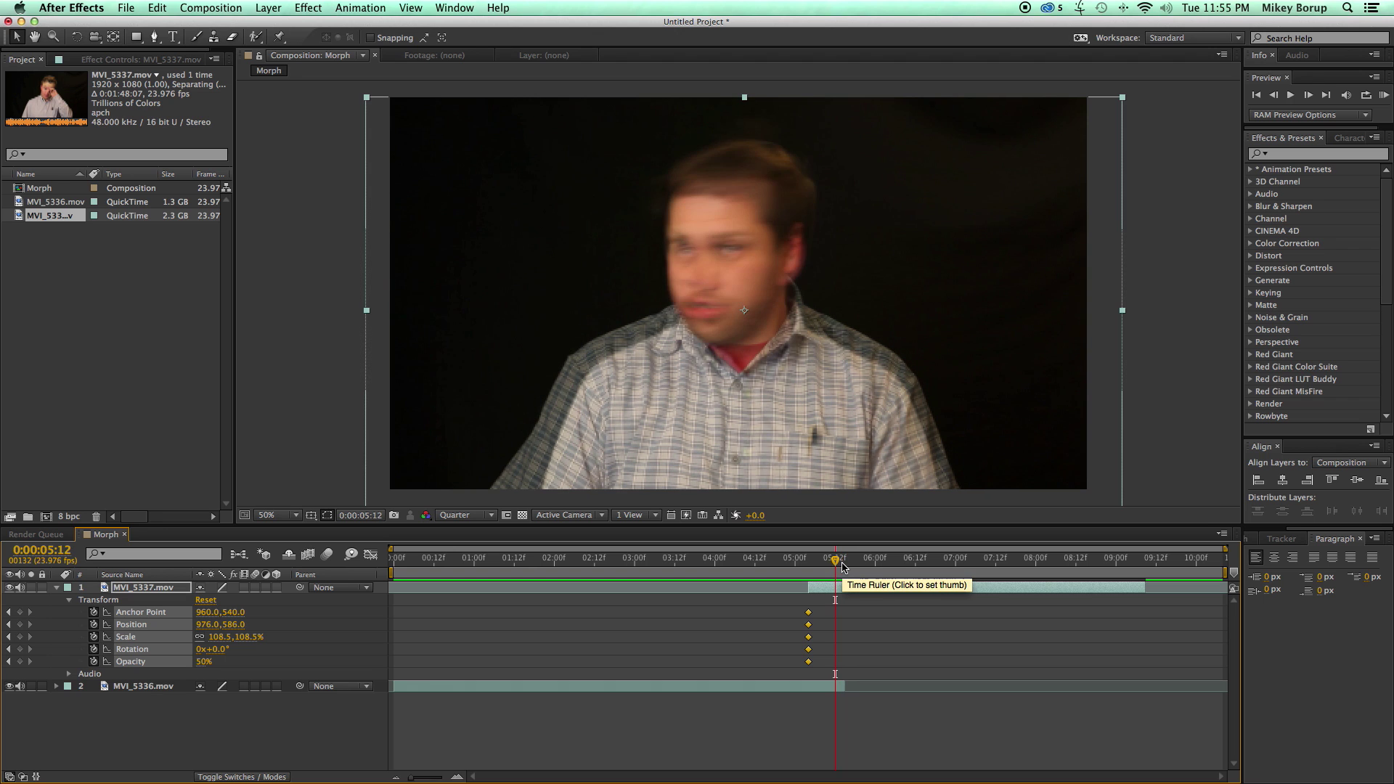
pyautogui.press('pageup')
pyautogui.press('pageup')
pyautogui.press('pageup')
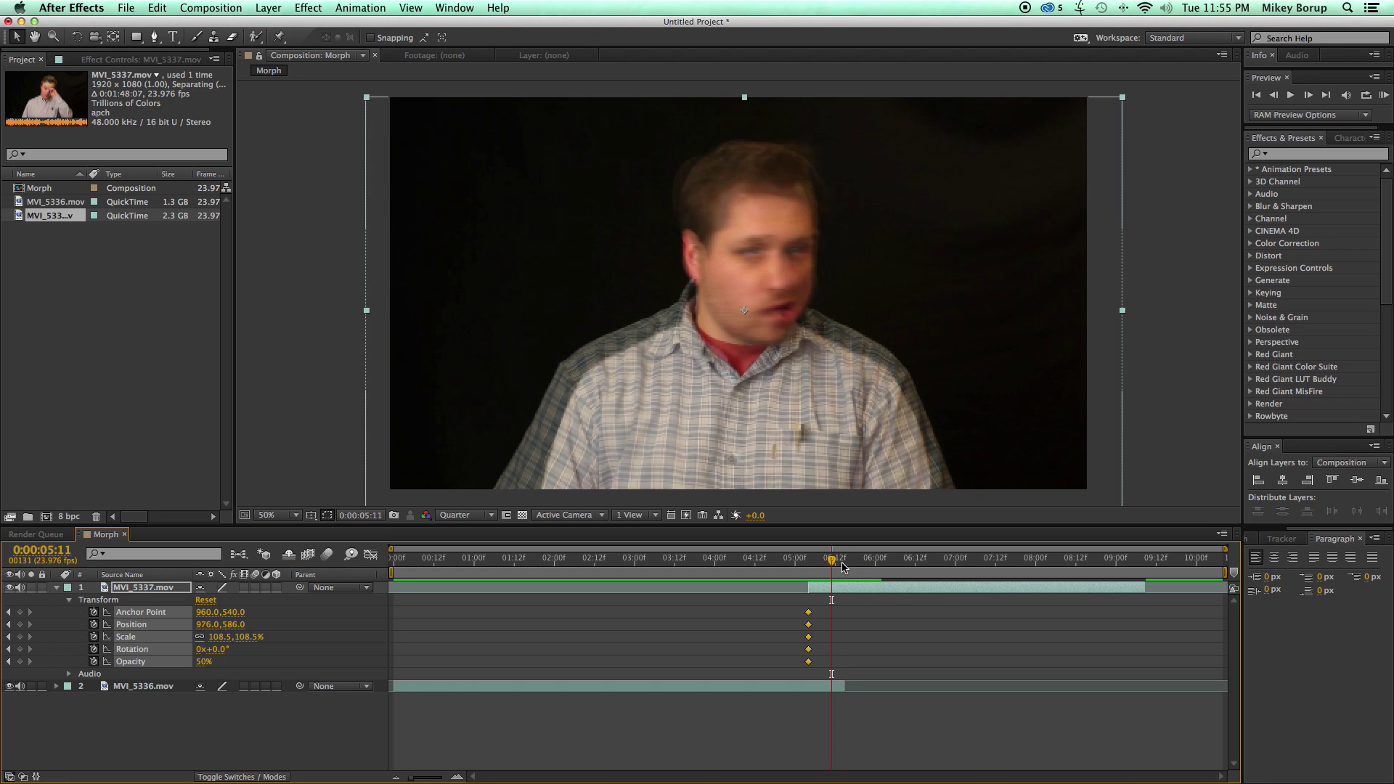
pyautogui.click(458, 777)
pyautogui.click(458, 777)
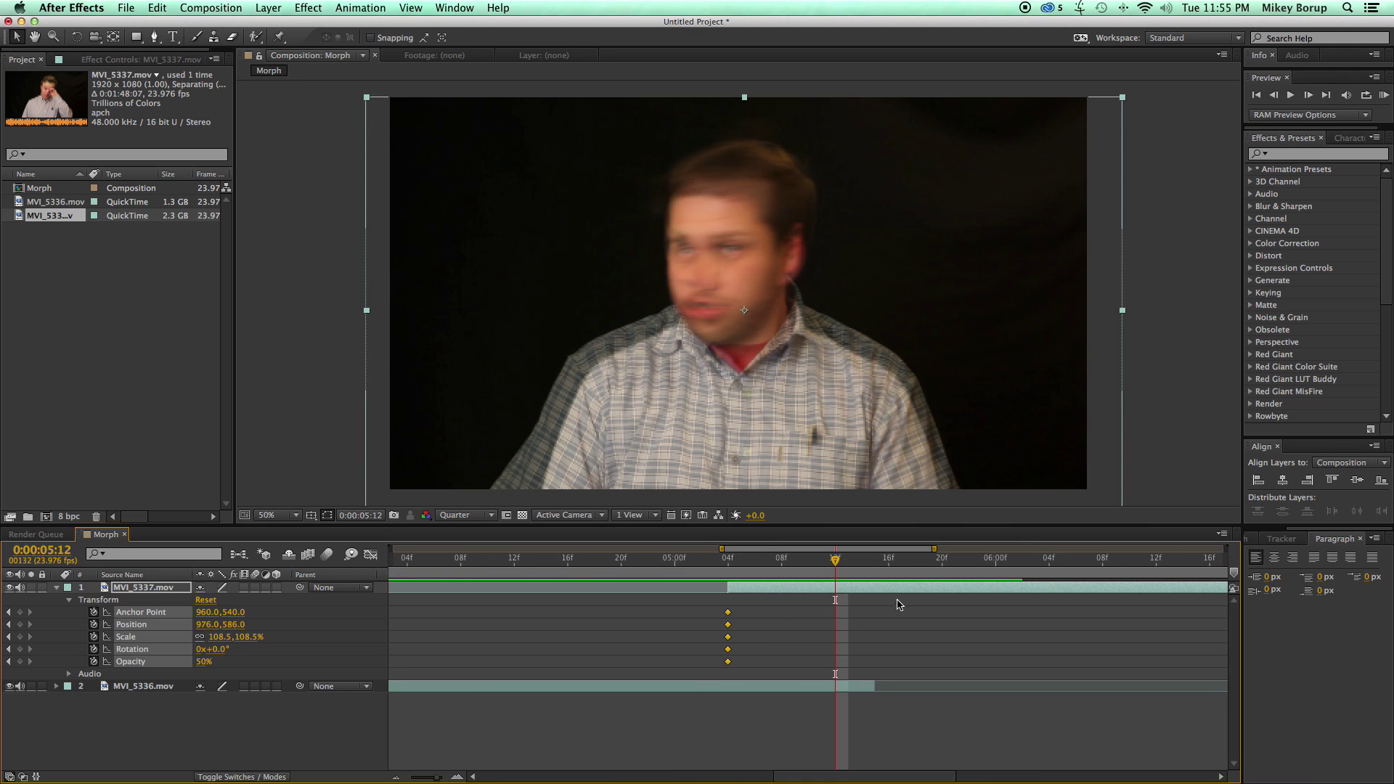
pyautogui.moveTo(874, 687); pyautogui.dragTo(836, 699)
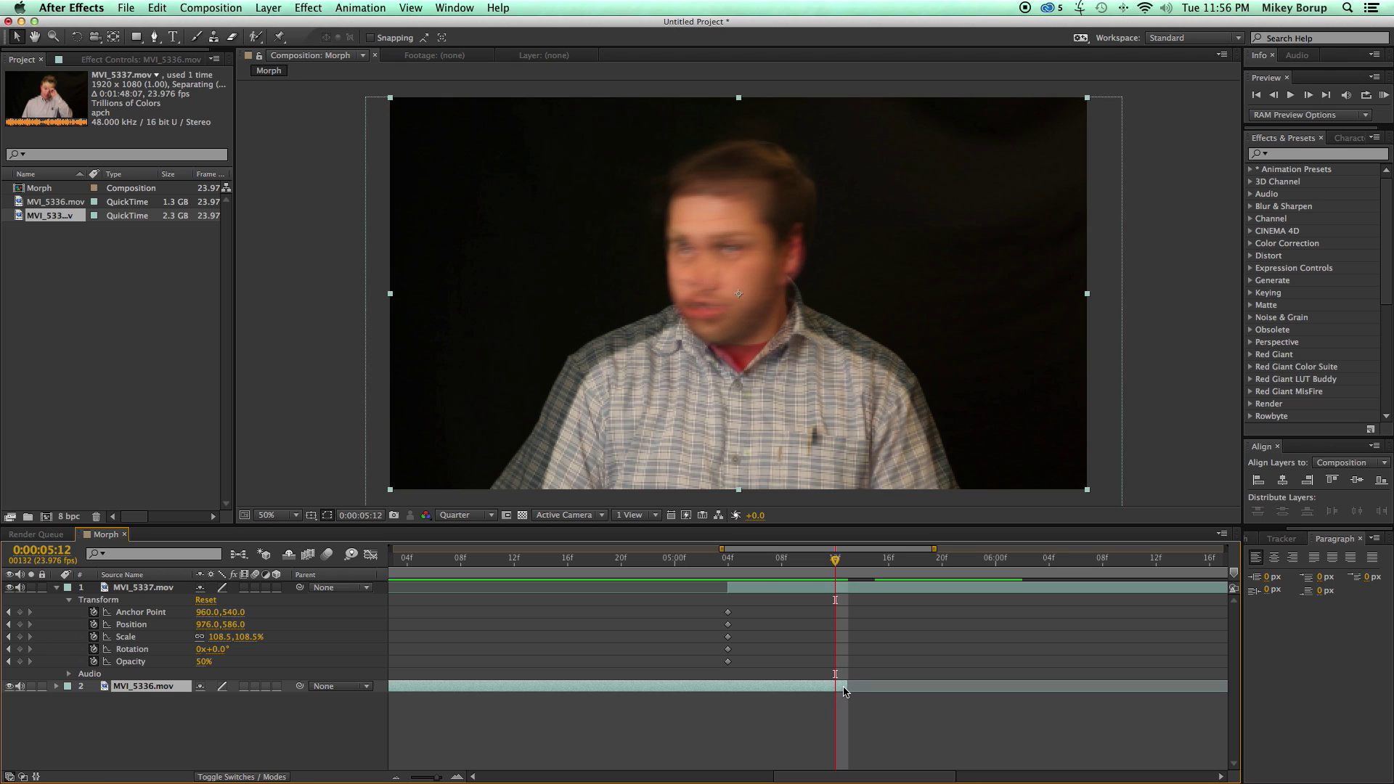
# - At 5:12, move MVI_5337.mov to Position 978,380 and rotate it -1° to align faces
pyautogui.click(860, 587)
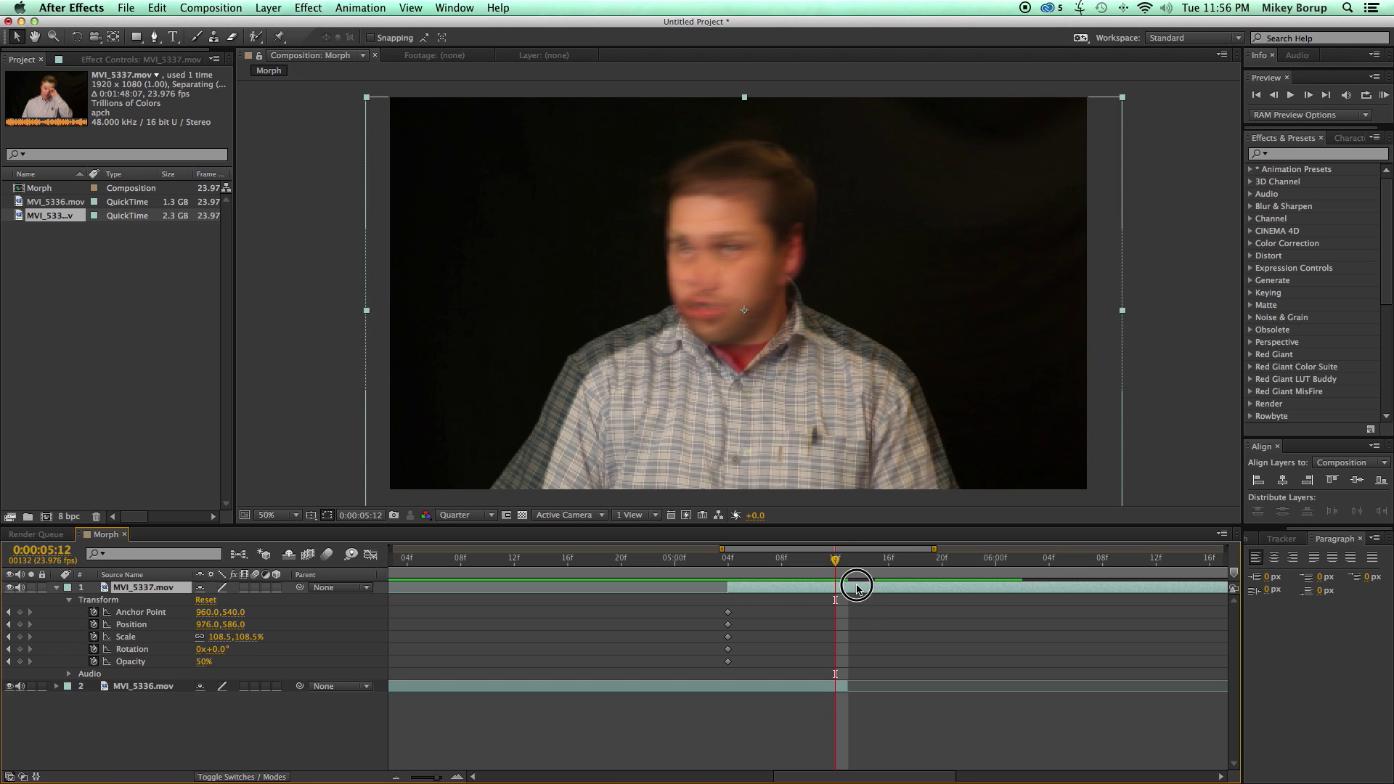
pyautogui.click(751, 373)
pyautogui.press('Left')
pyautogui.press('Left')
pyautogui.press('Down')
pyautogui.press('Down')
pyautogui.press('Down')
pyautogui.press('Down')
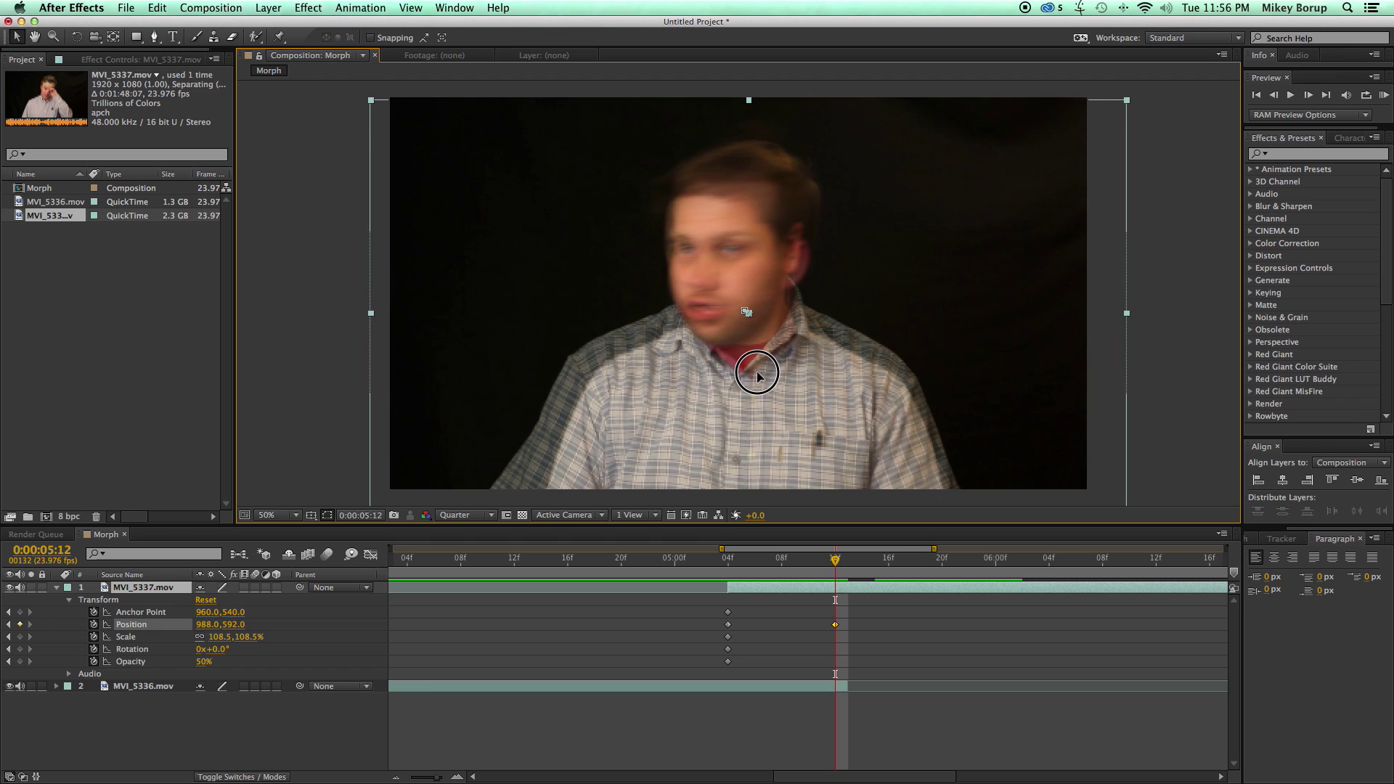
pyautogui.press('Right')
pyautogui.press('Right')
pyautogui.press('Right')
pyautogui.press('Right')
pyautogui.press('Down')
pyautogui.press('Down')
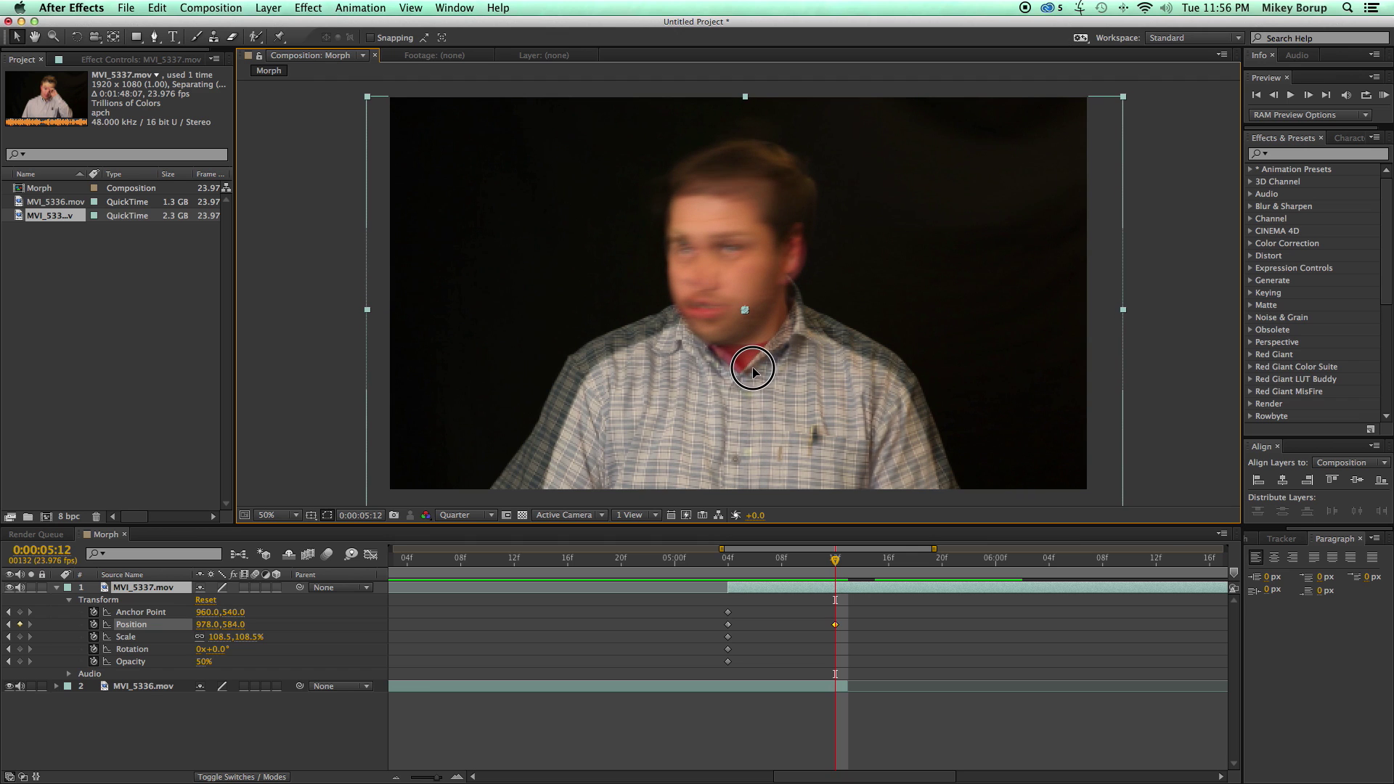
pyautogui.press('Up')
pyautogui.press('Up')
pyautogui.press('Up')
pyautogui.press('Up')
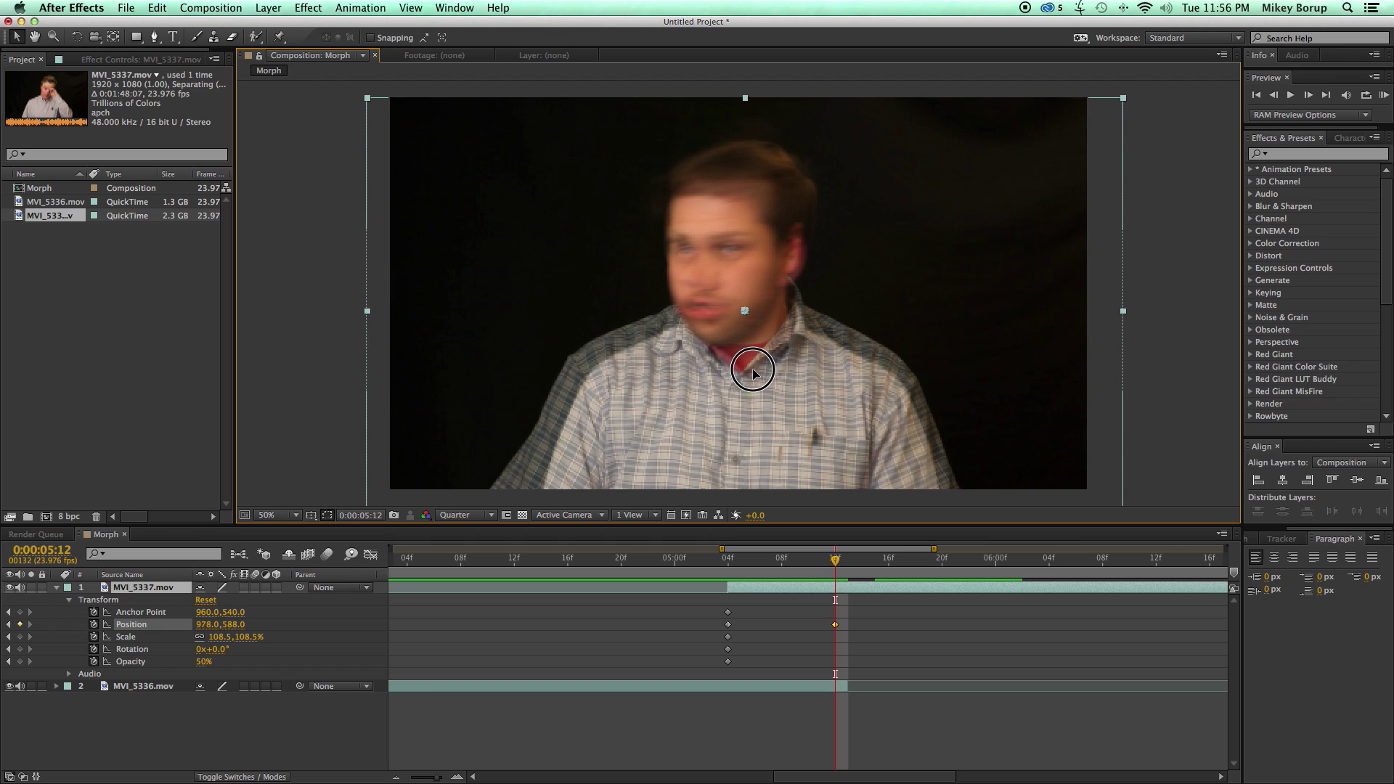
pyautogui.moveTo(217, 650); pyautogui.dragTo(217, 652)
pyautogui.press('Return')
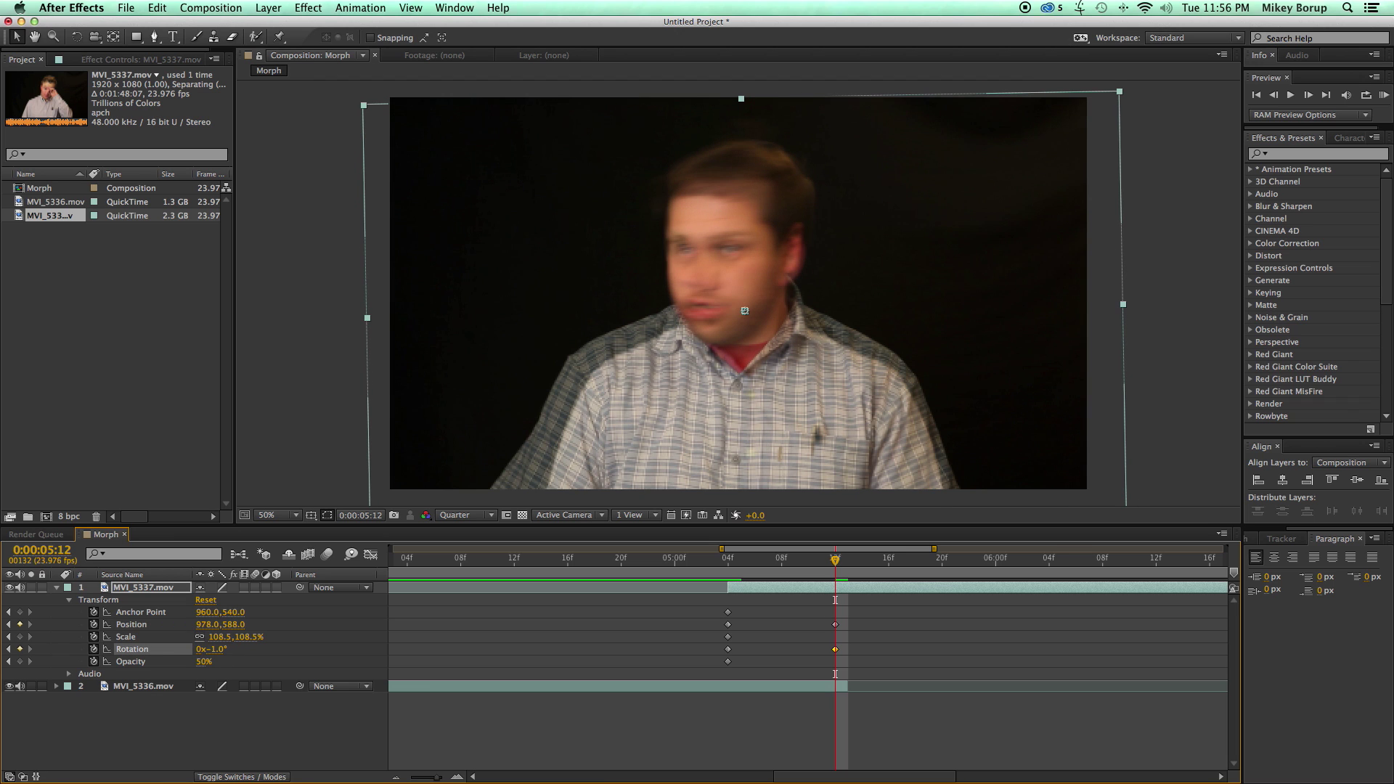
pyautogui.moveTo(708, 376); pyautogui.dragTo(711, 375)
pyautogui.moveTo(758, 557); pyautogui.dragTo(834, 580)
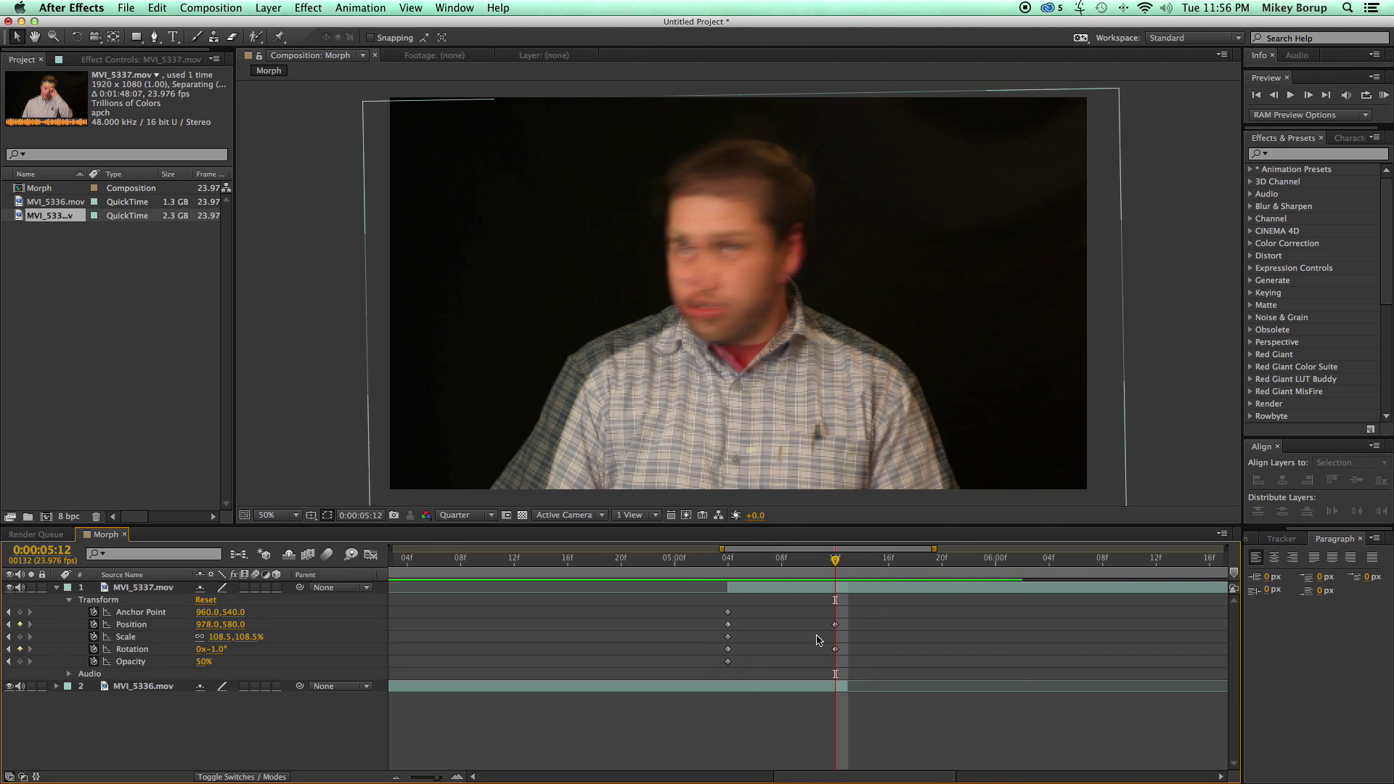
# - Apply Liquify to MVI_5337.mov and keyframe Distortion Mesh, Mesh Offset and Distortion Percentage
pyautogui.click(773, 588)
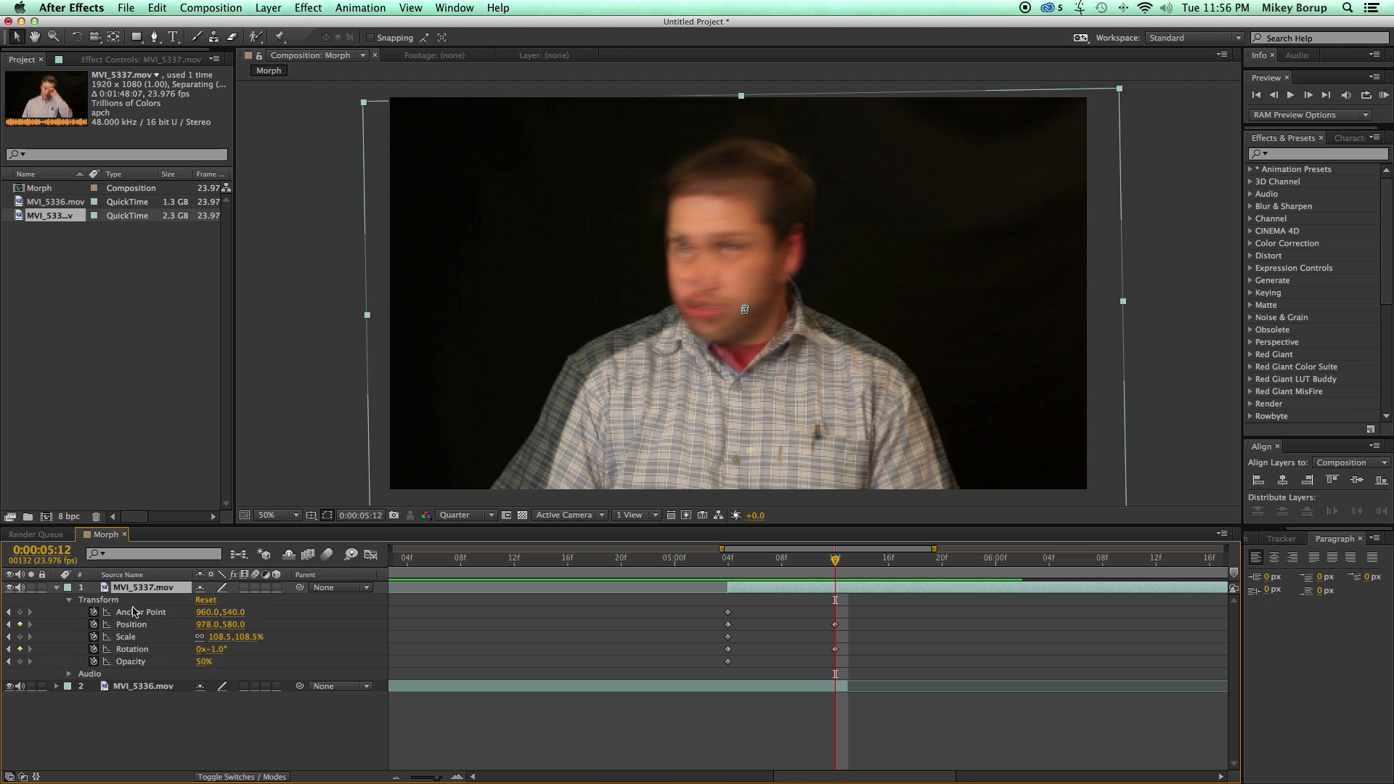
pyautogui.press('u')
pyautogui.click(313, 9)
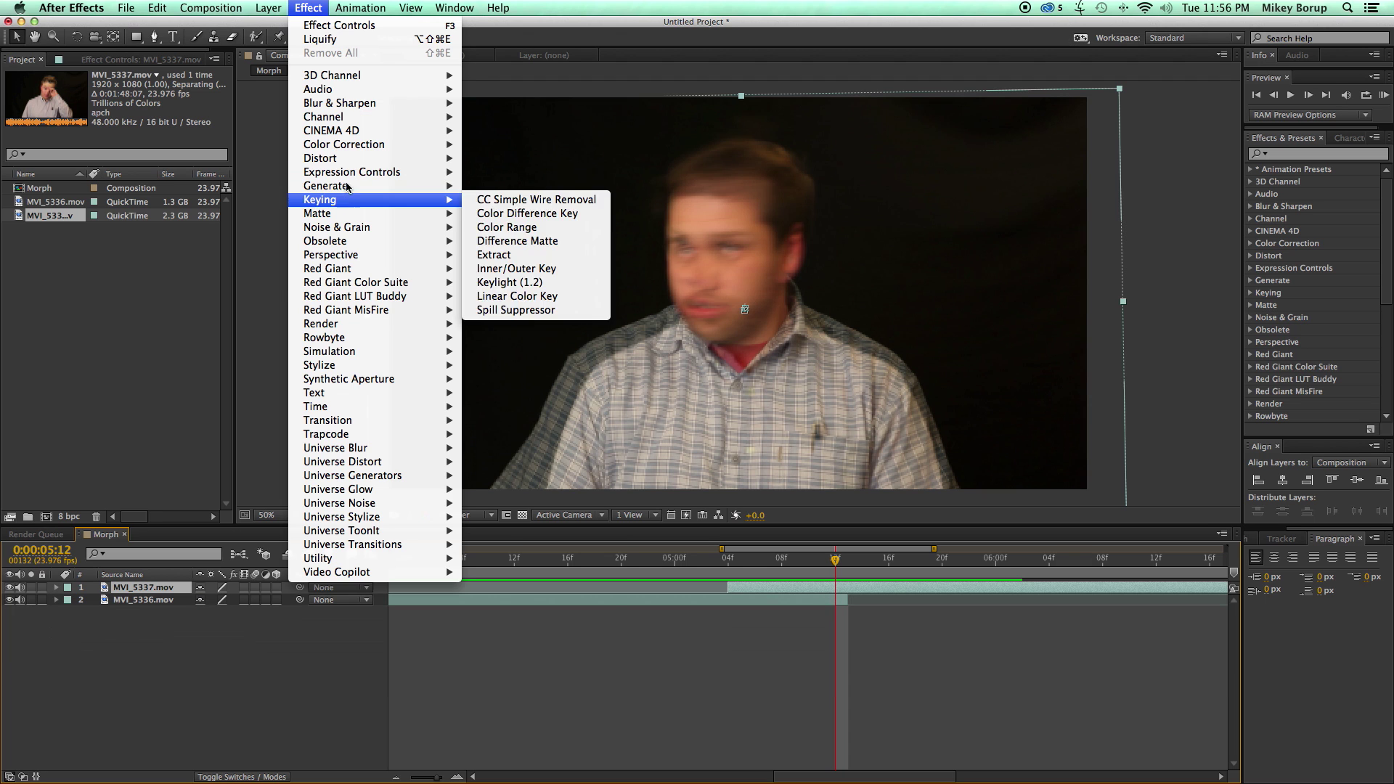
pyautogui.moveTo(346, 160)
pyautogui.click(494, 420)
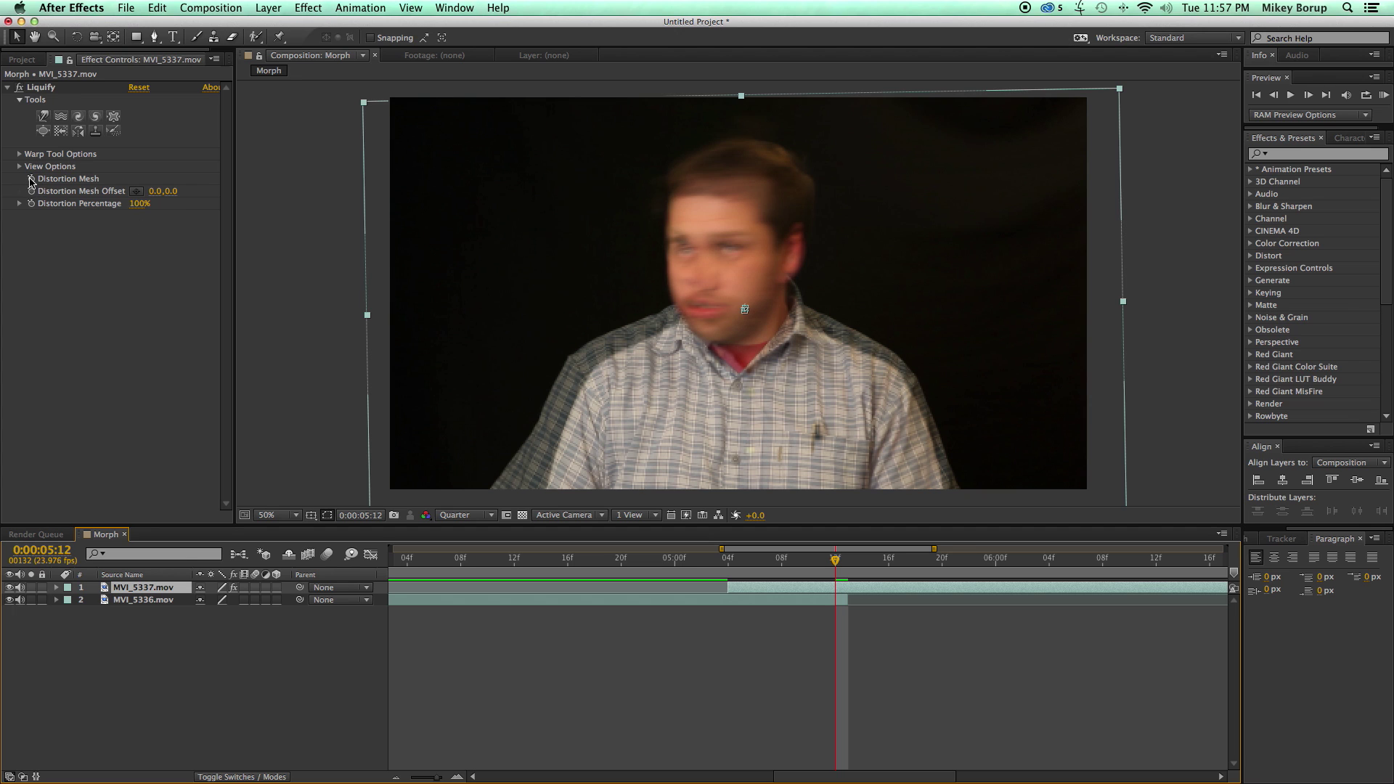
pyautogui.click(32, 179)
pyautogui.click(31, 191)
pyautogui.click(31, 203)
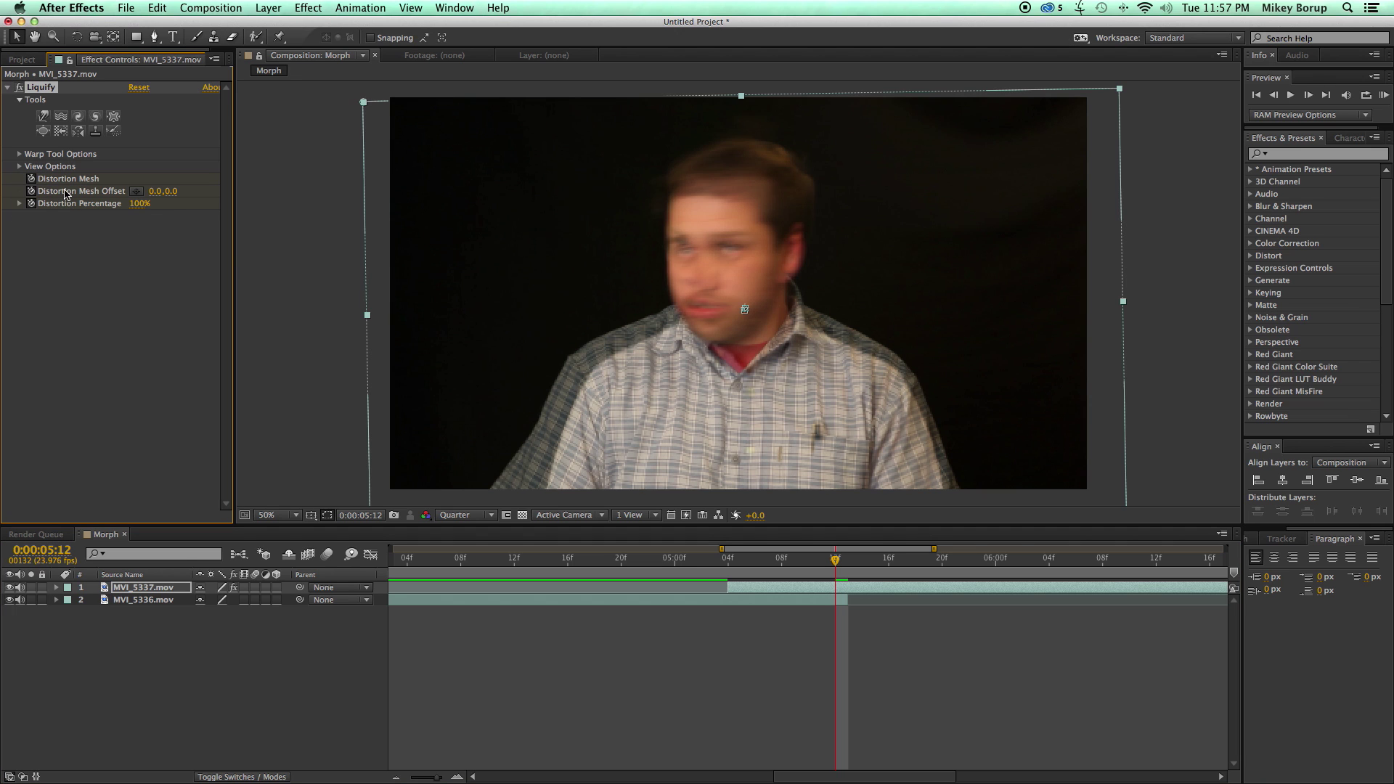
# - At 5:04, apply Liquify to MVI_5336.mov with the same three properties keyframed
pyautogui.moveTo(795, 570); pyautogui.dragTo(732, 571)
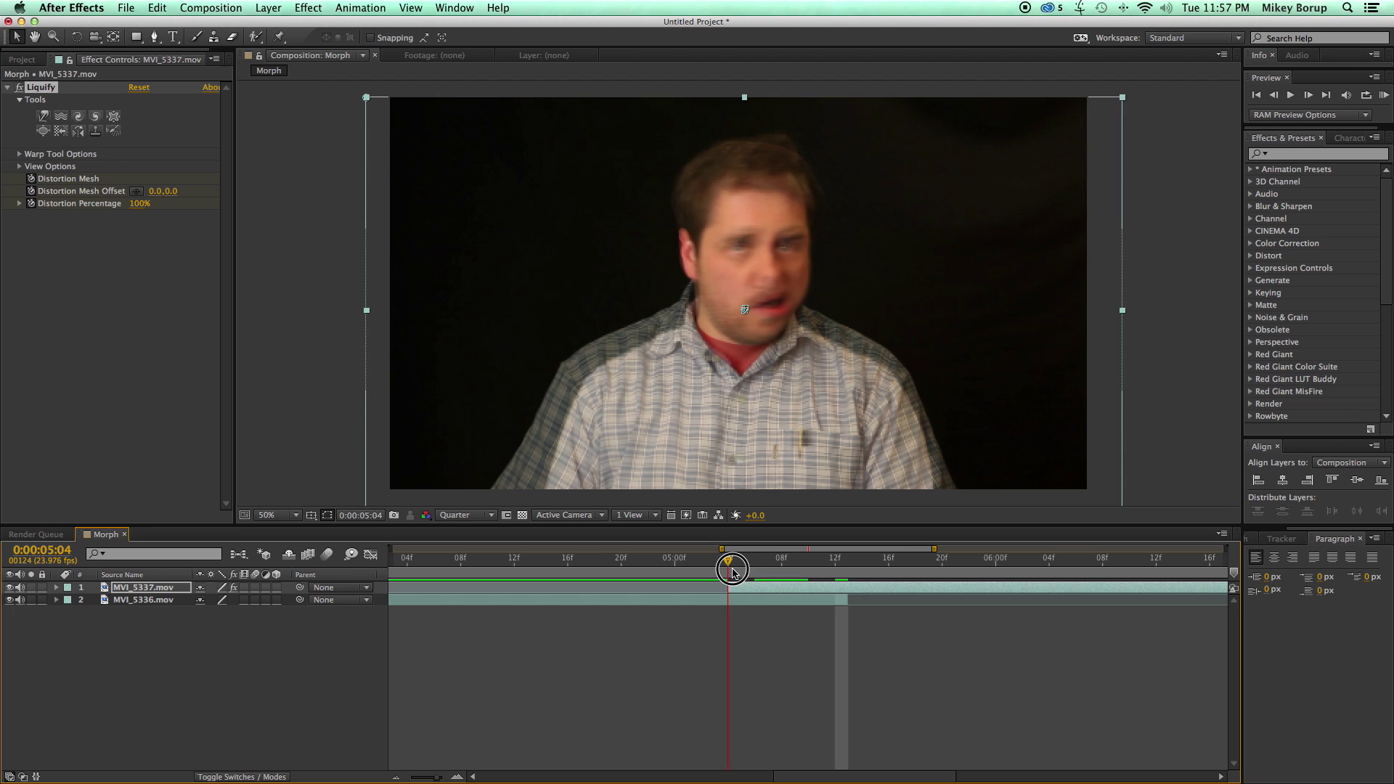
pyautogui.click(739, 602)
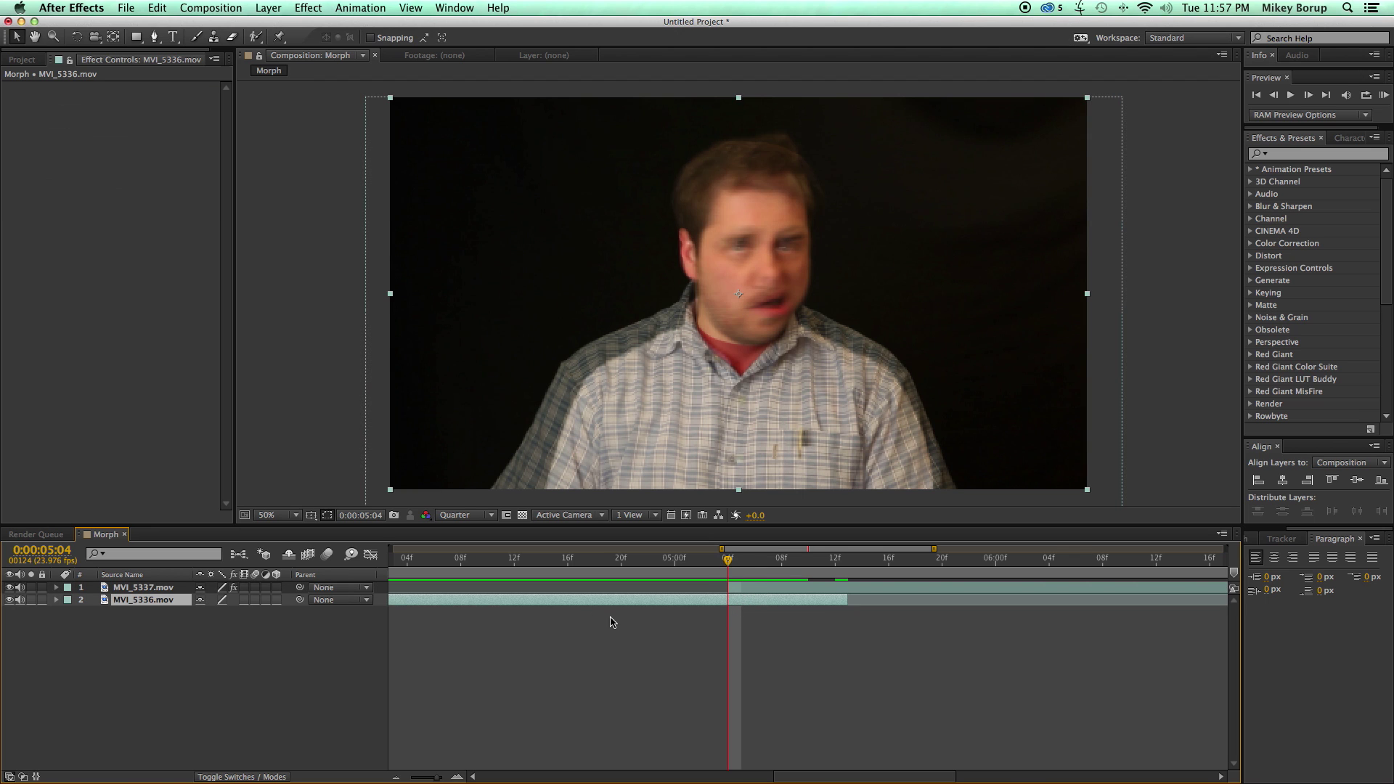
pyautogui.click(268, 8)
pyautogui.moveTo(308, 8)
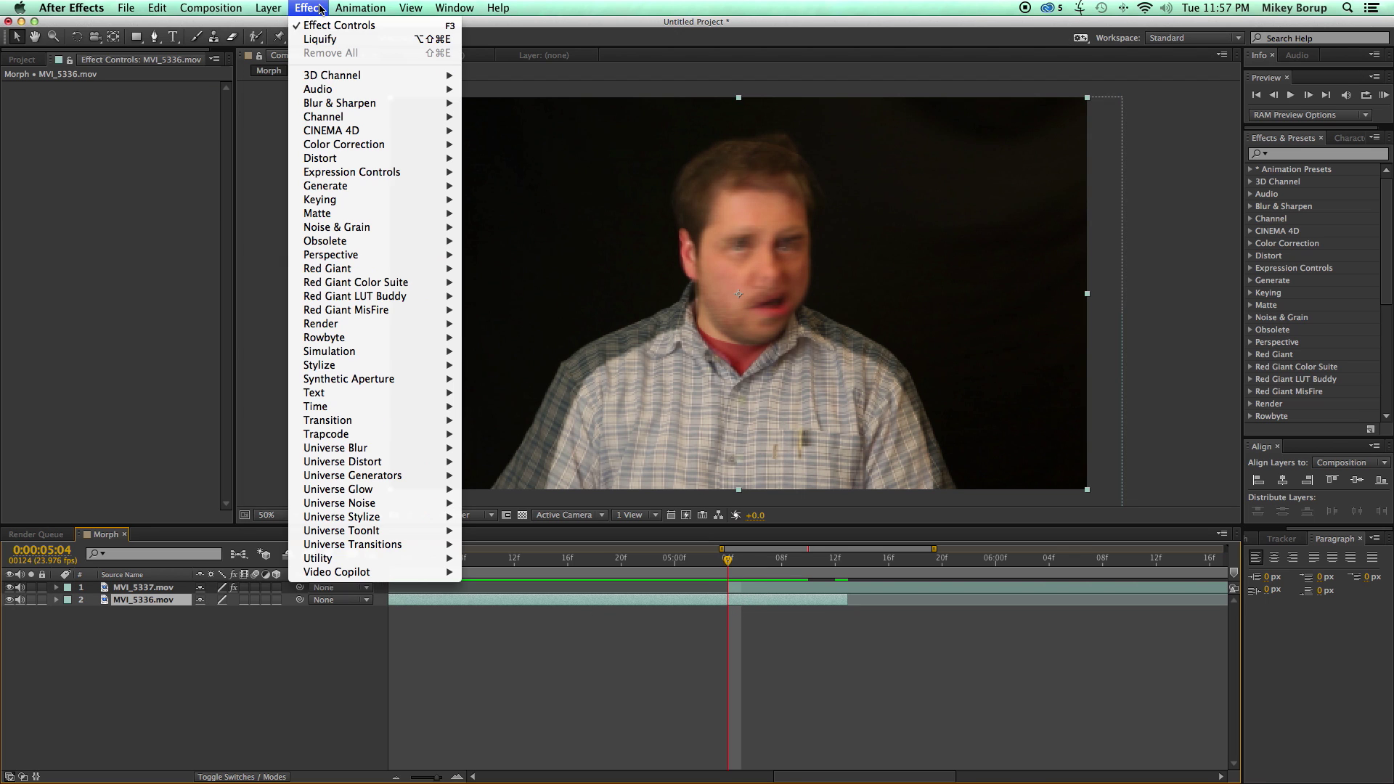
pyautogui.click(321, 40)
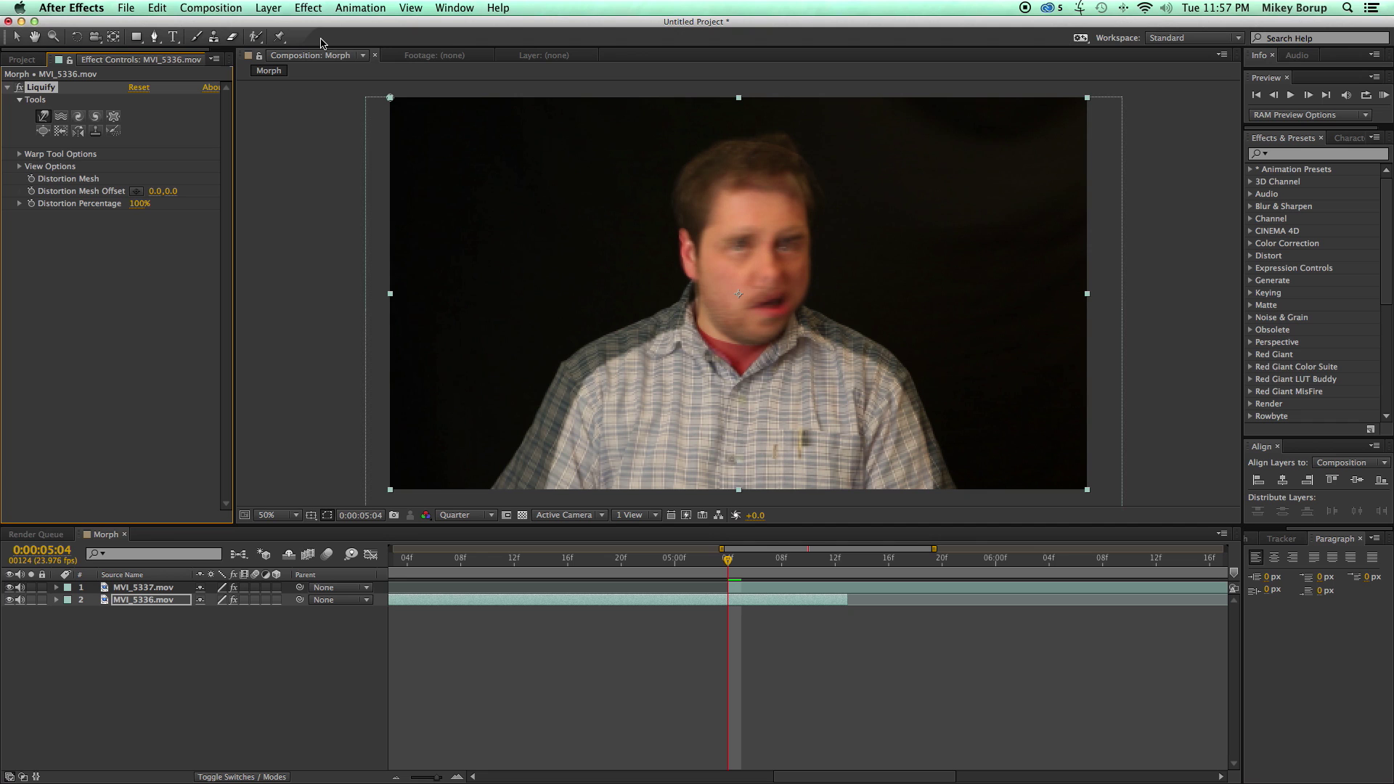
pyautogui.click(31, 179)
pyautogui.click(31, 191)
pyautogui.click(32, 203)
# - Show only the keyframed Liquify properties of both layers in the timeline
pyautogui.click(57, 600)
pyautogui.press('u')
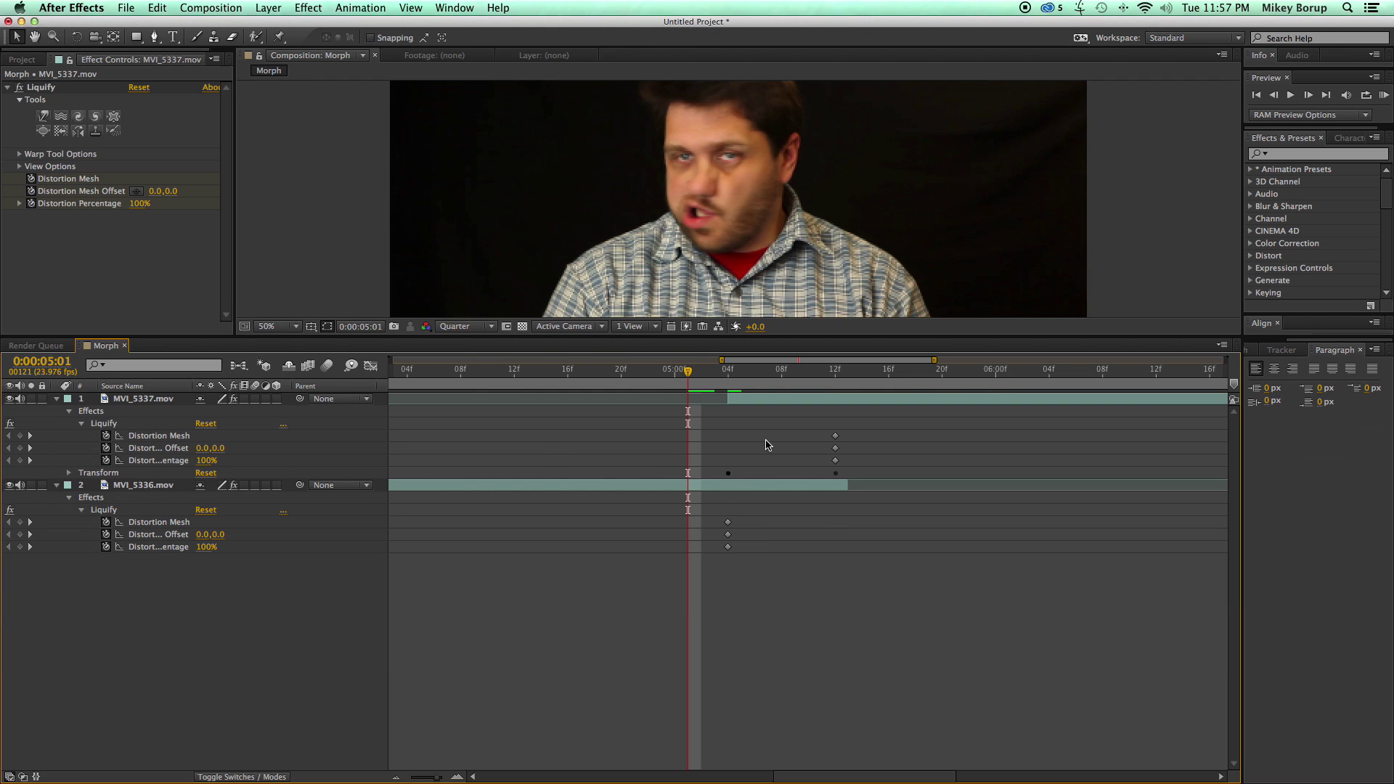
pyautogui.click(798, 400)
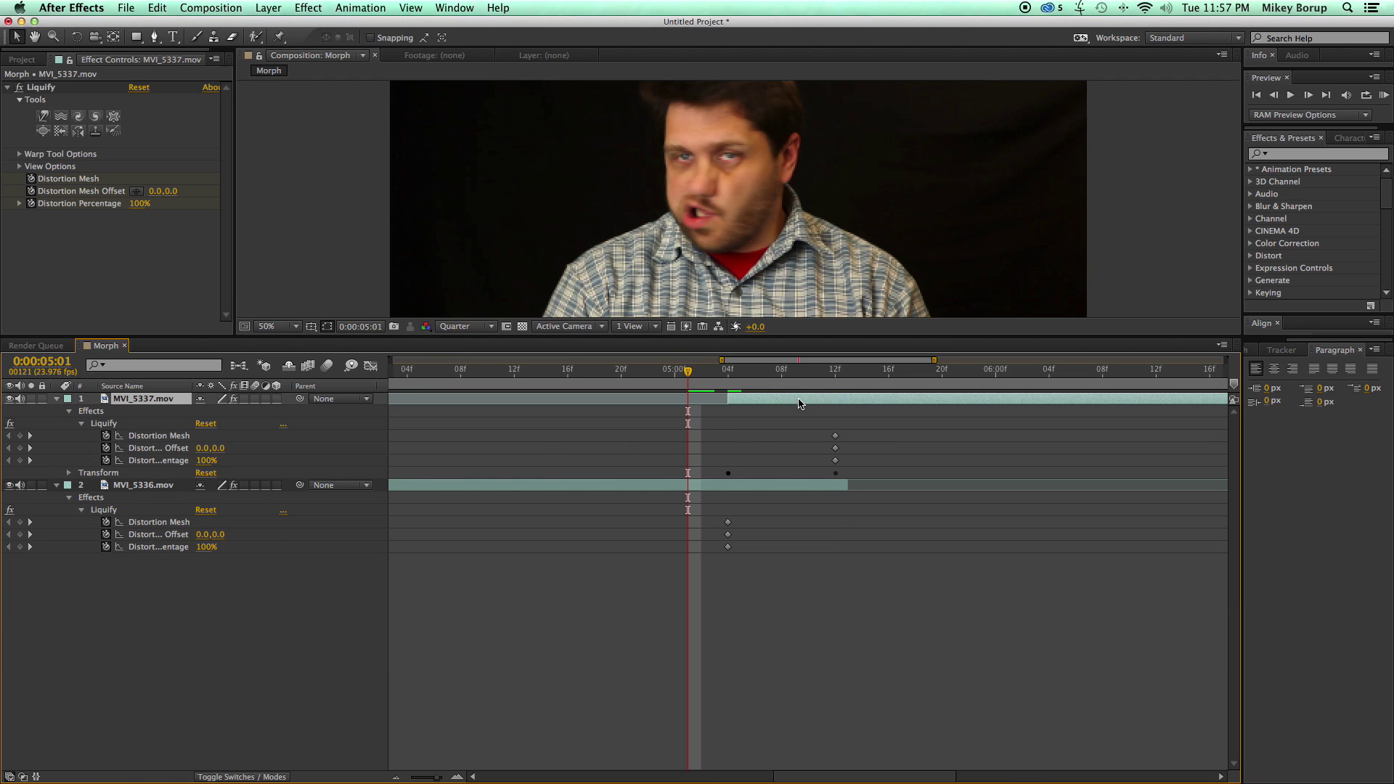
pyautogui.click(836, 370)
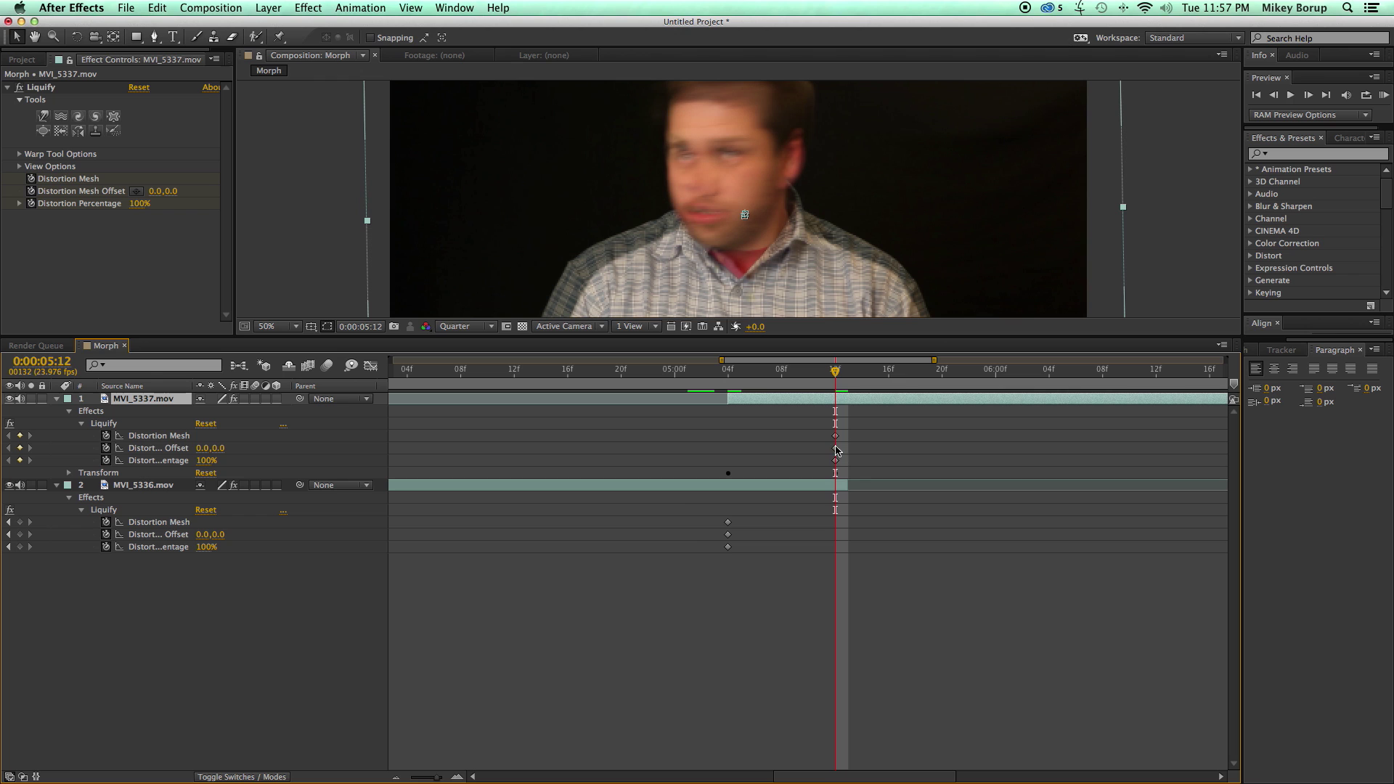
pyautogui.moveTo(748, 373); pyautogui.dragTo(732, 381)
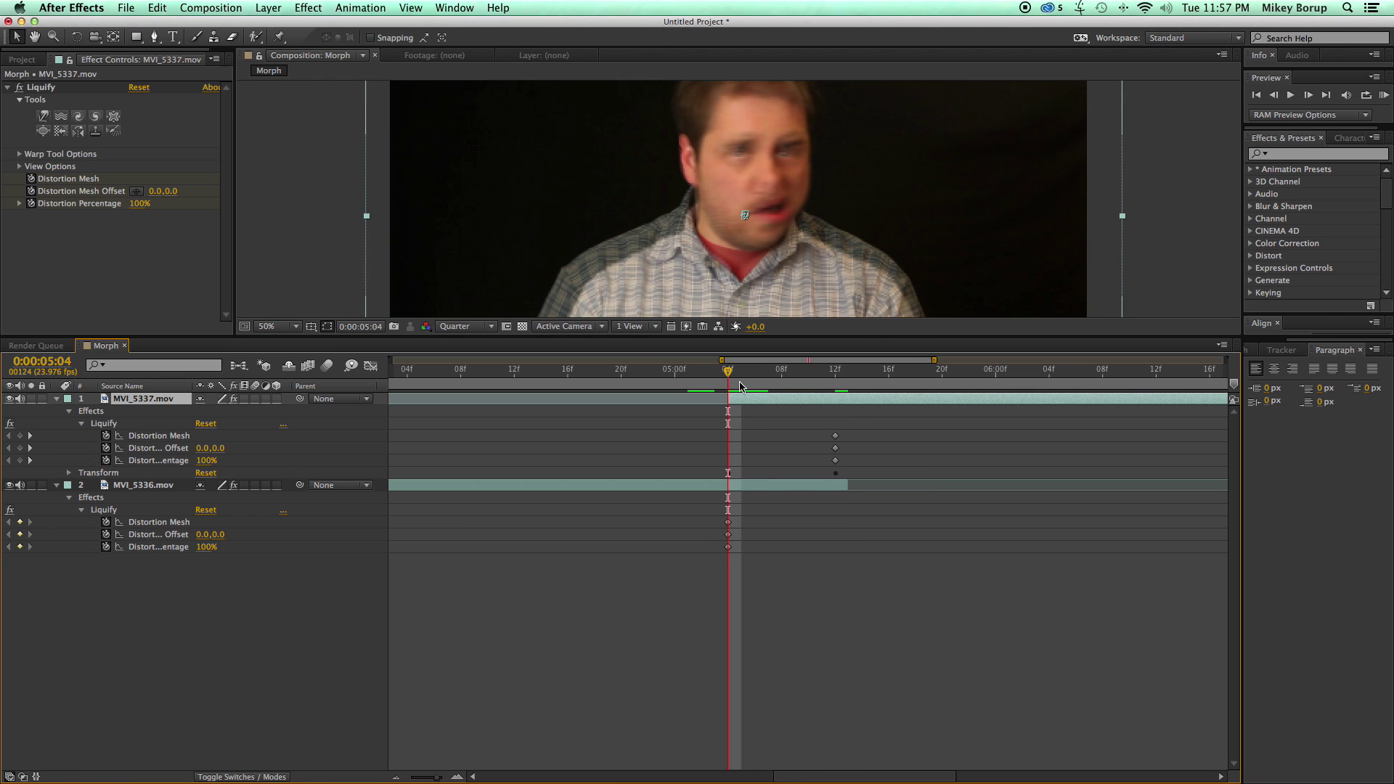
# - Enlarge the composition viewer and move between the 5:12 and 5:04 keyframes
pyautogui.moveTo(620, 336); pyautogui.dragTo(621, 484)
pyautogui.click(835, 526)
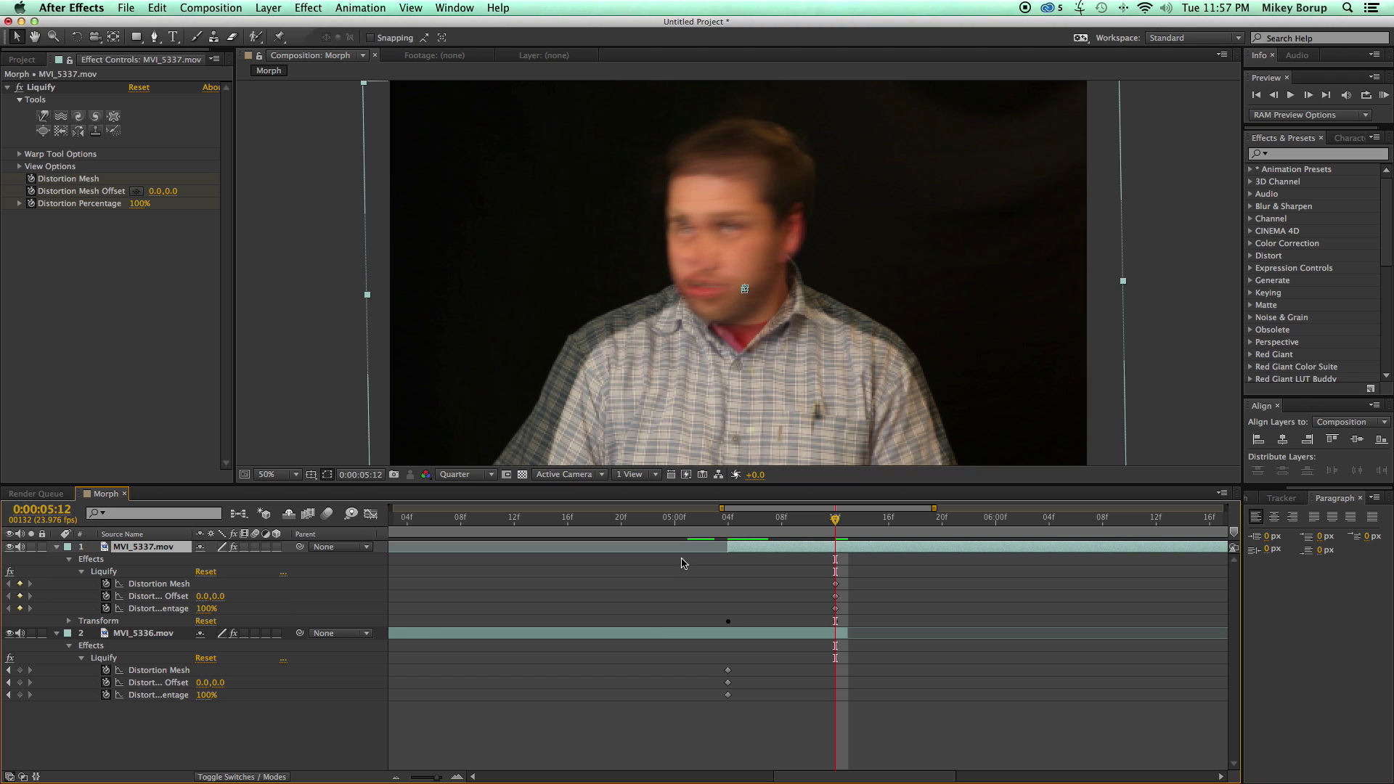
pyautogui.click(585, 637)
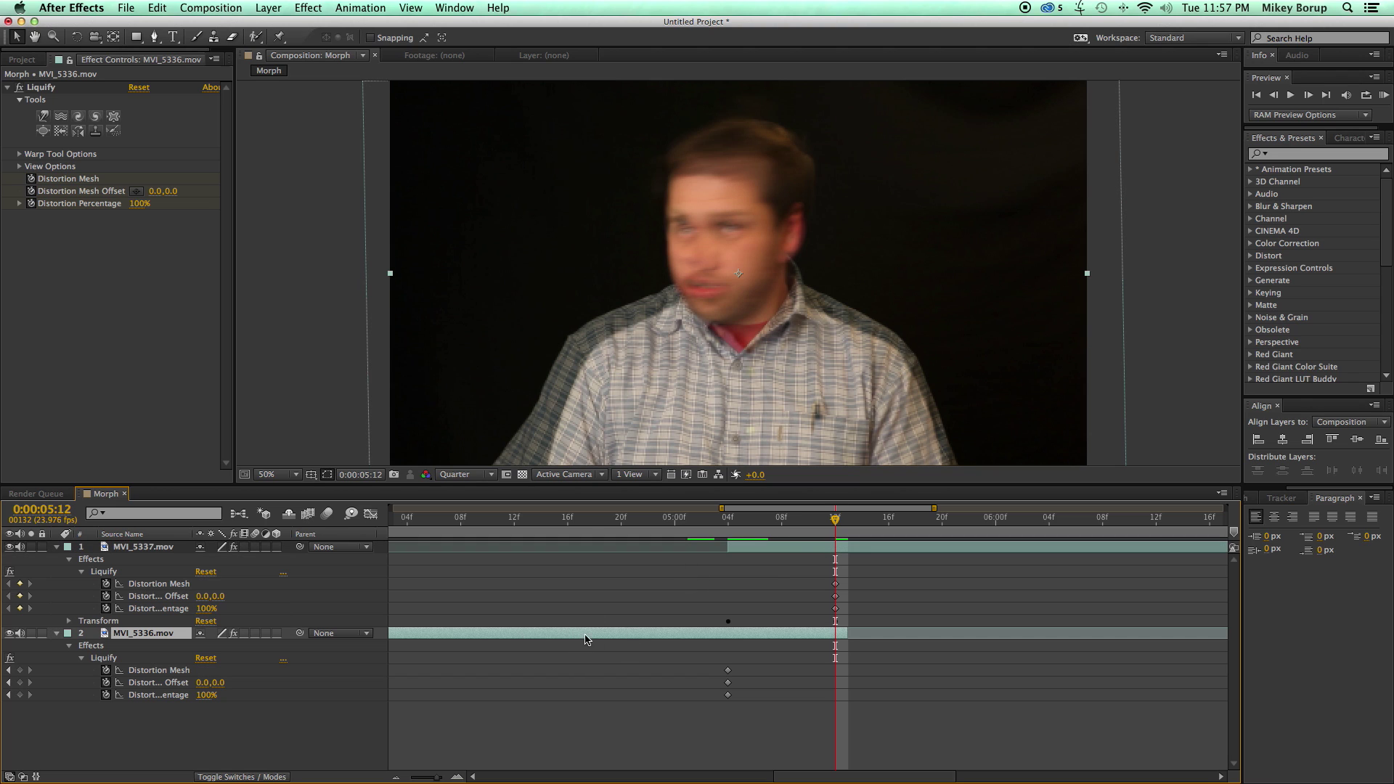
pyautogui.press('j')
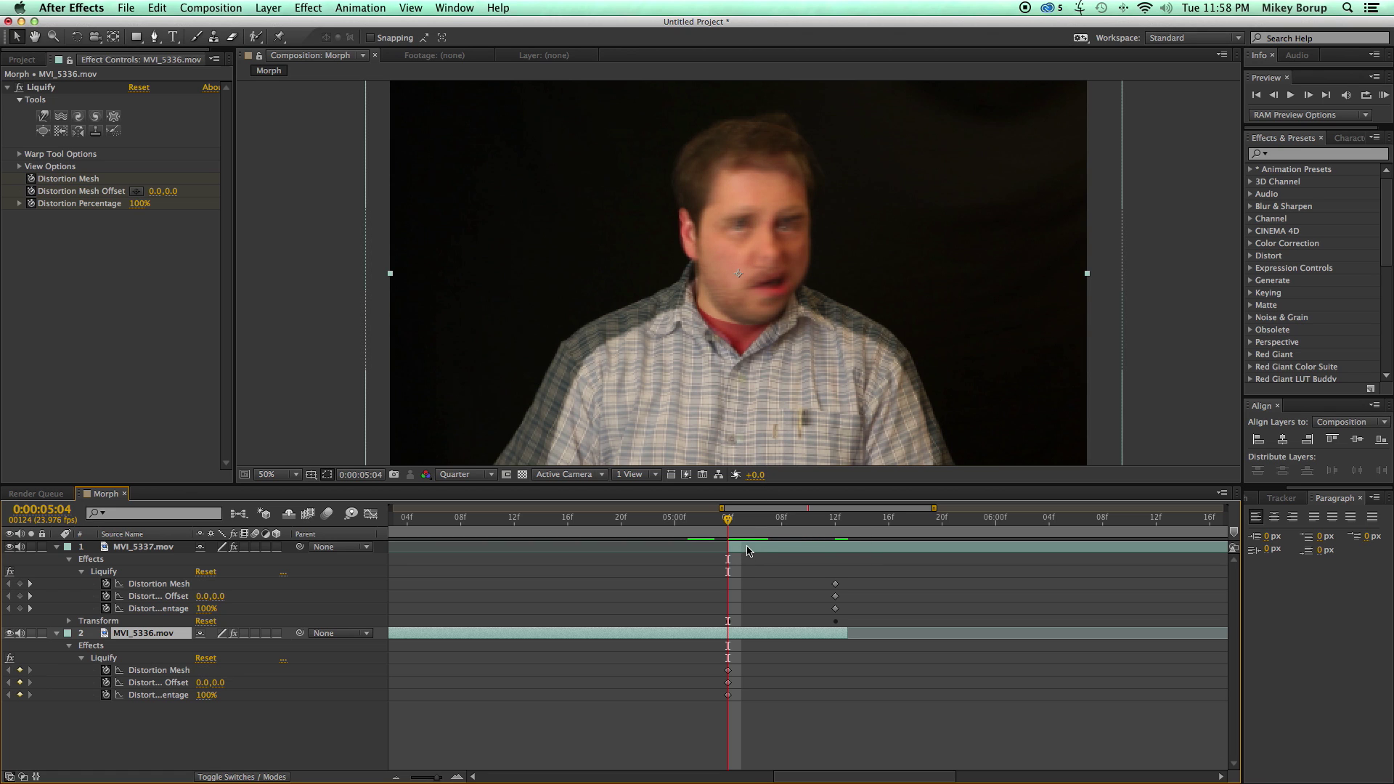
# - Set the Liquify Warp brush to size 102 and pressure 55 for MVI_5337.mov
pyautogui.moveTo(780, 521); pyautogui.dragTo(734, 531)
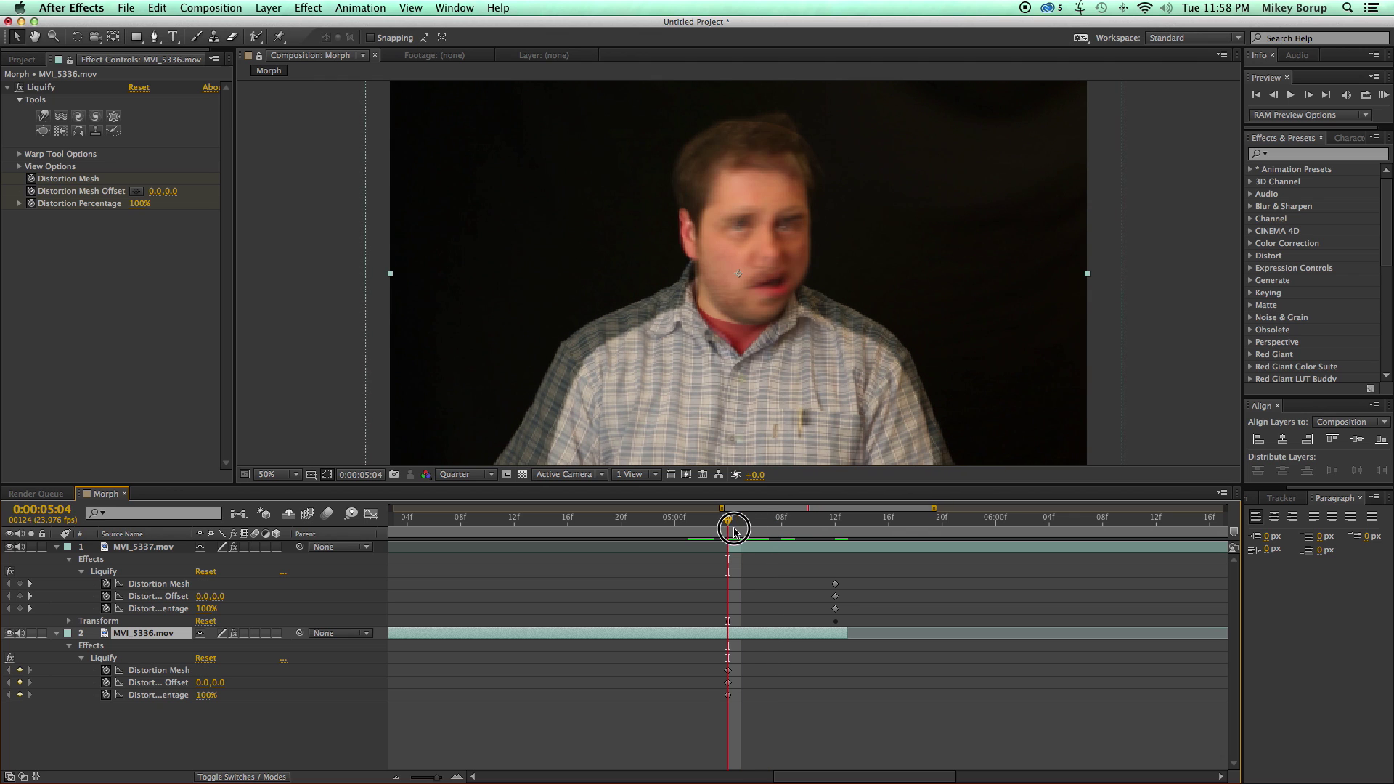
pyautogui.click(765, 550)
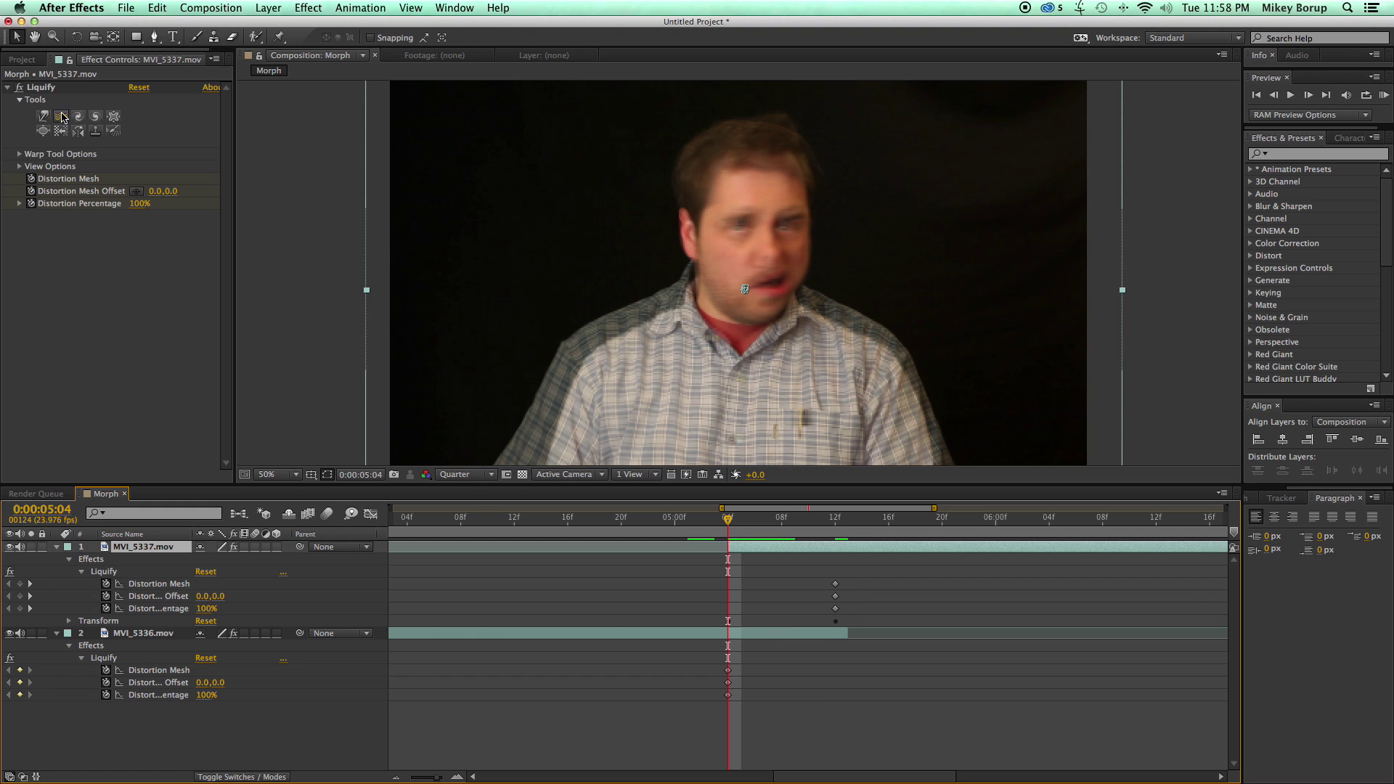
pyautogui.click(20, 155)
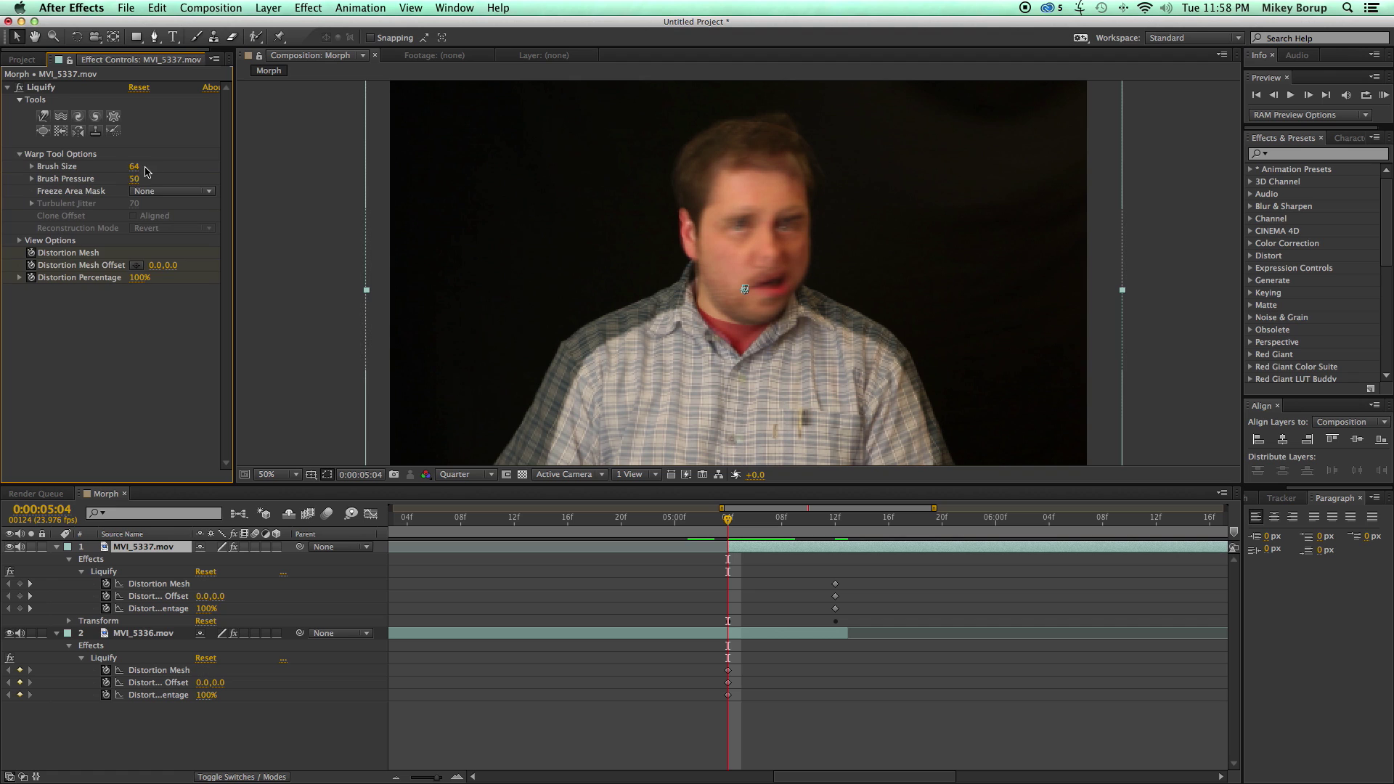
pyautogui.moveTo(135, 166)
pyautogui.mouseDown()
pyautogui.moveTo(141, 188)
pyautogui.moveTo(170, 187)
pyautogui.mouseUp()
pyautogui.click(47, 130)
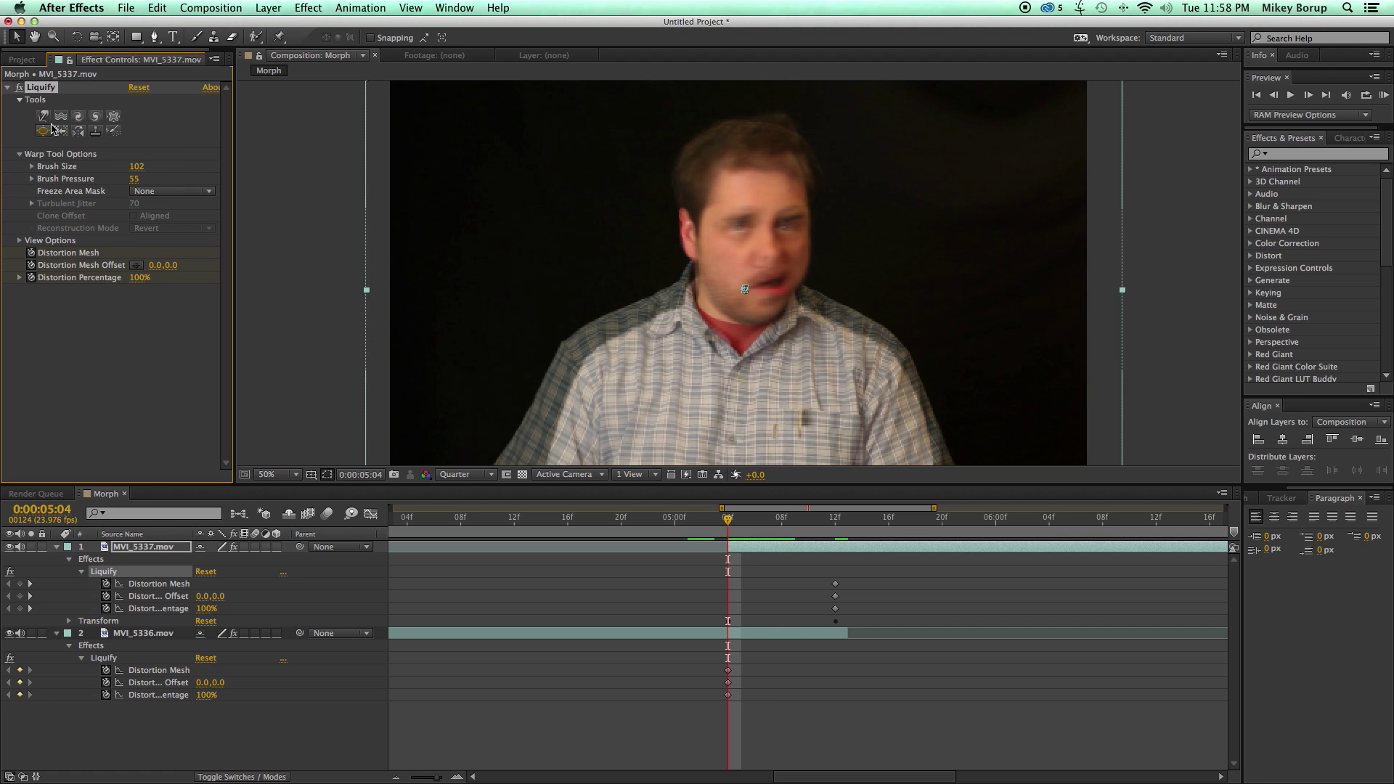
pyautogui.click(43, 116)
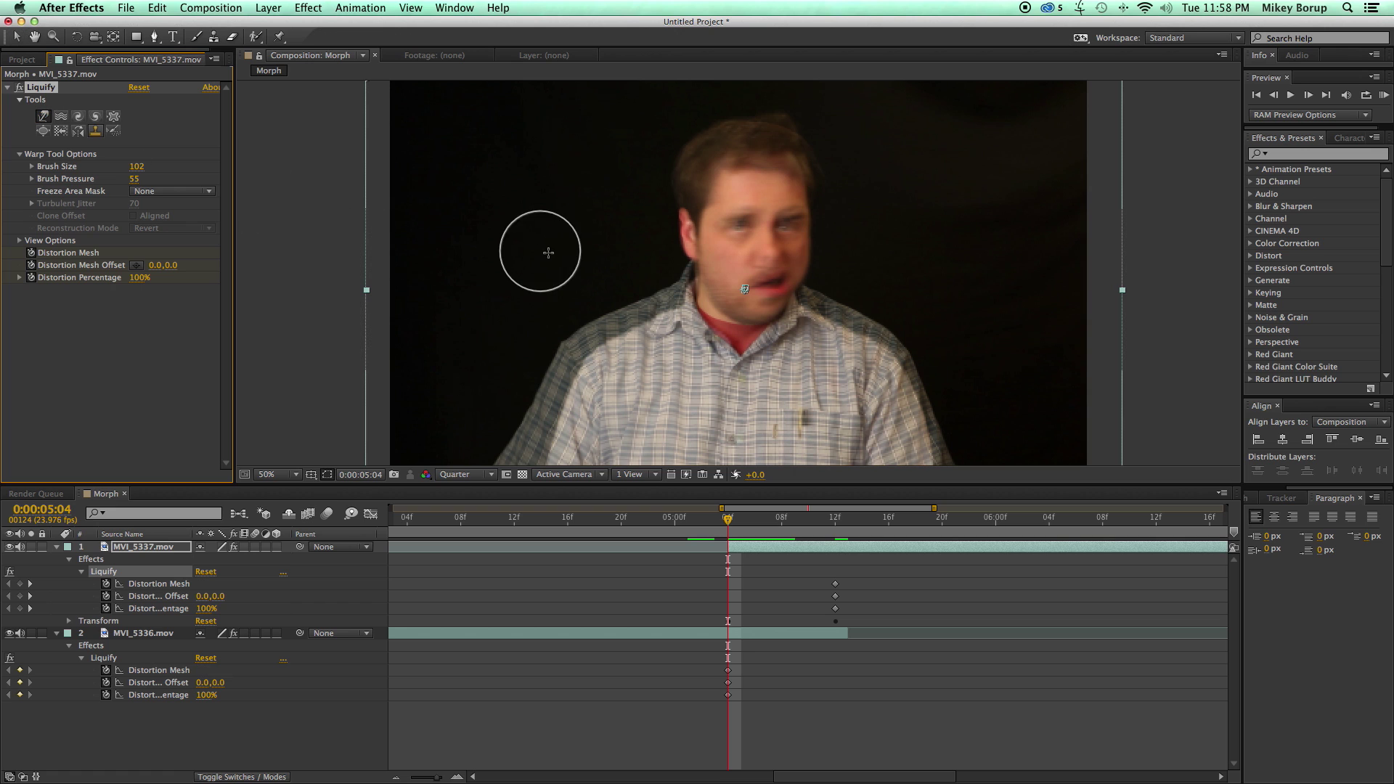
# - Warp the face outline and hair of each clip, then show MVI_5337.mov's Opacity
pyautogui.moveTo(794, 234)
pyautogui.mouseDown()
pyautogui.moveTo(816, 224)
pyautogui.moveTo(756, 295)
pyautogui.moveTo(787, 274)
pyautogui.moveTo(815, 281)
pyautogui.moveTo(720, 290)
pyautogui.mouseUp()
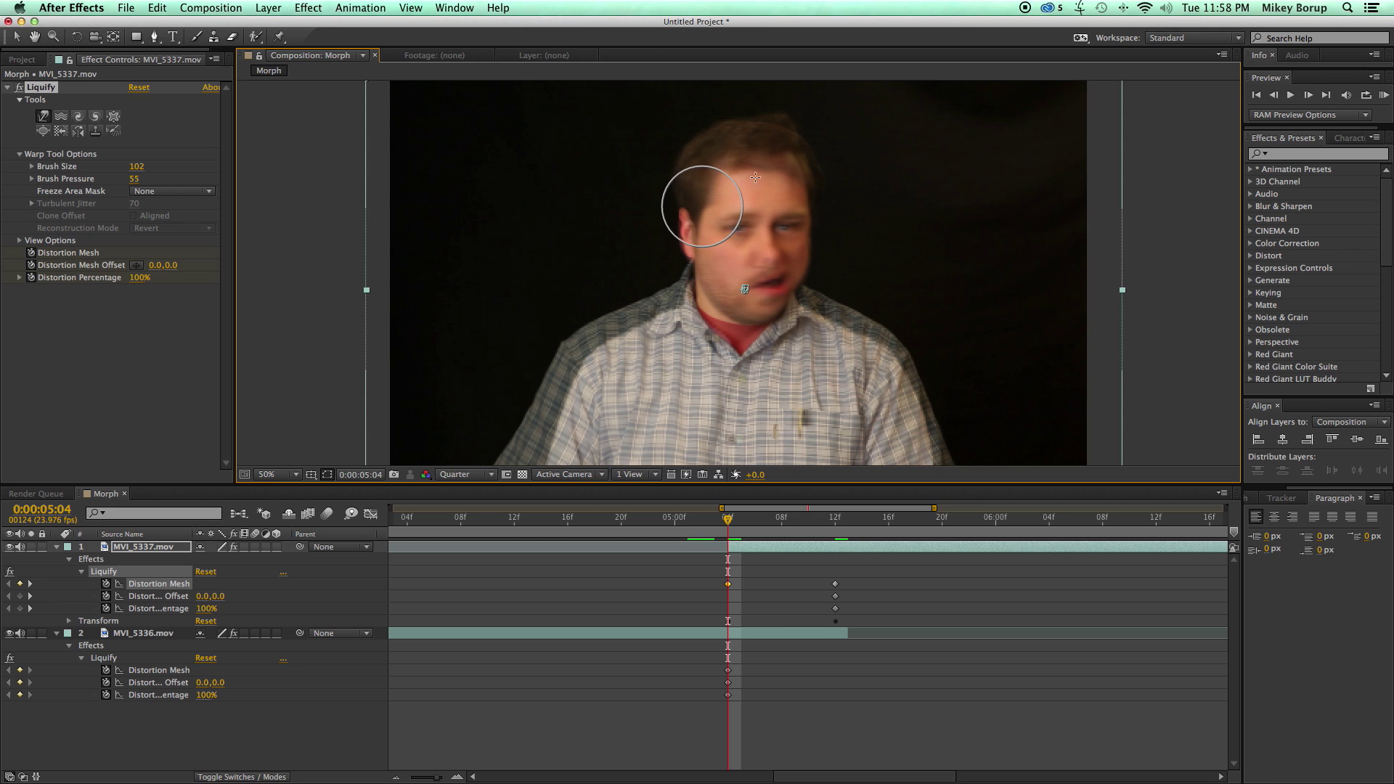
pyautogui.moveTo(756, 177)
pyautogui.mouseDown()
pyautogui.moveTo(769, 141)
pyautogui.moveTo(766, 167)
pyautogui.moveTo(756, 149)
pyautogui.moveTo(735, 169)
pyautogui.moveTo(722, 143)
pyautogui.mouseUp()
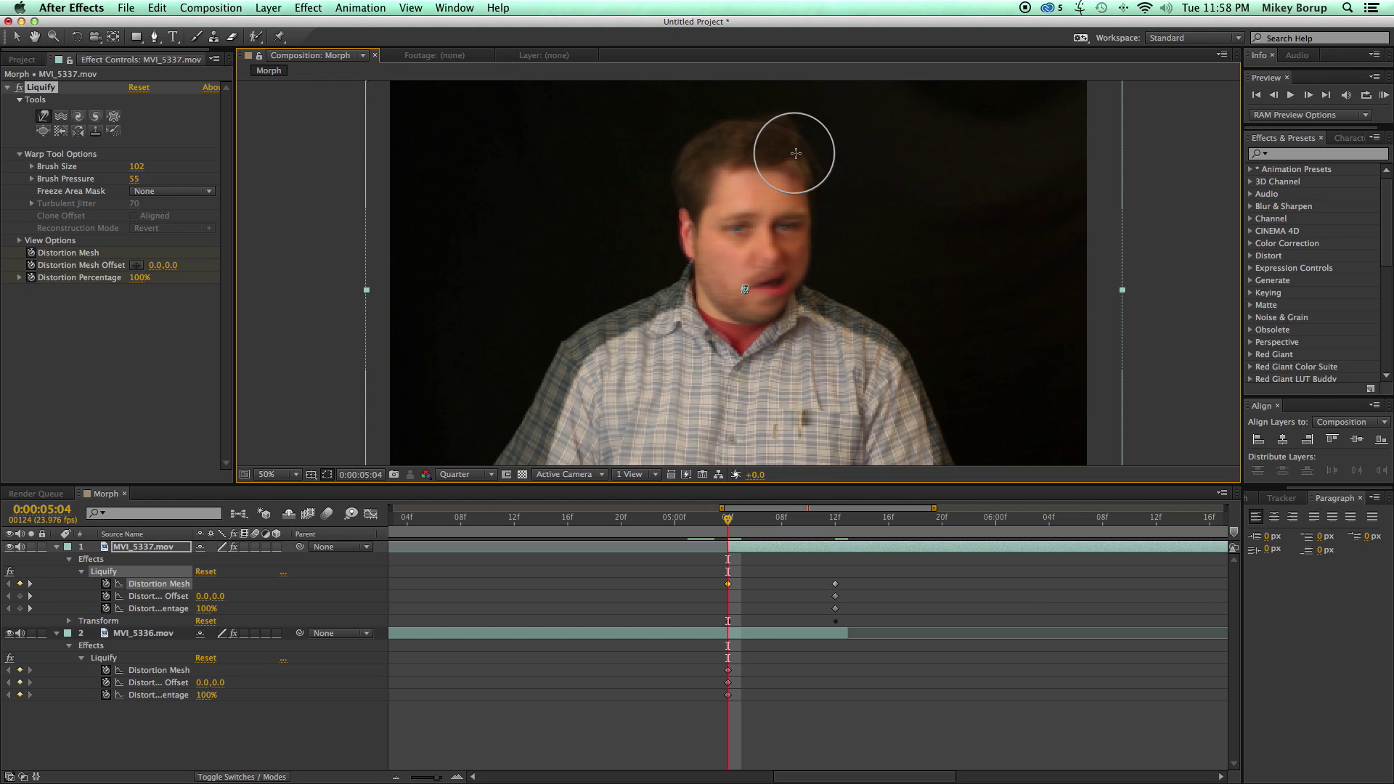
pyautogui.moveTo(691, 274); pyautogui.dragTo(553, 391)
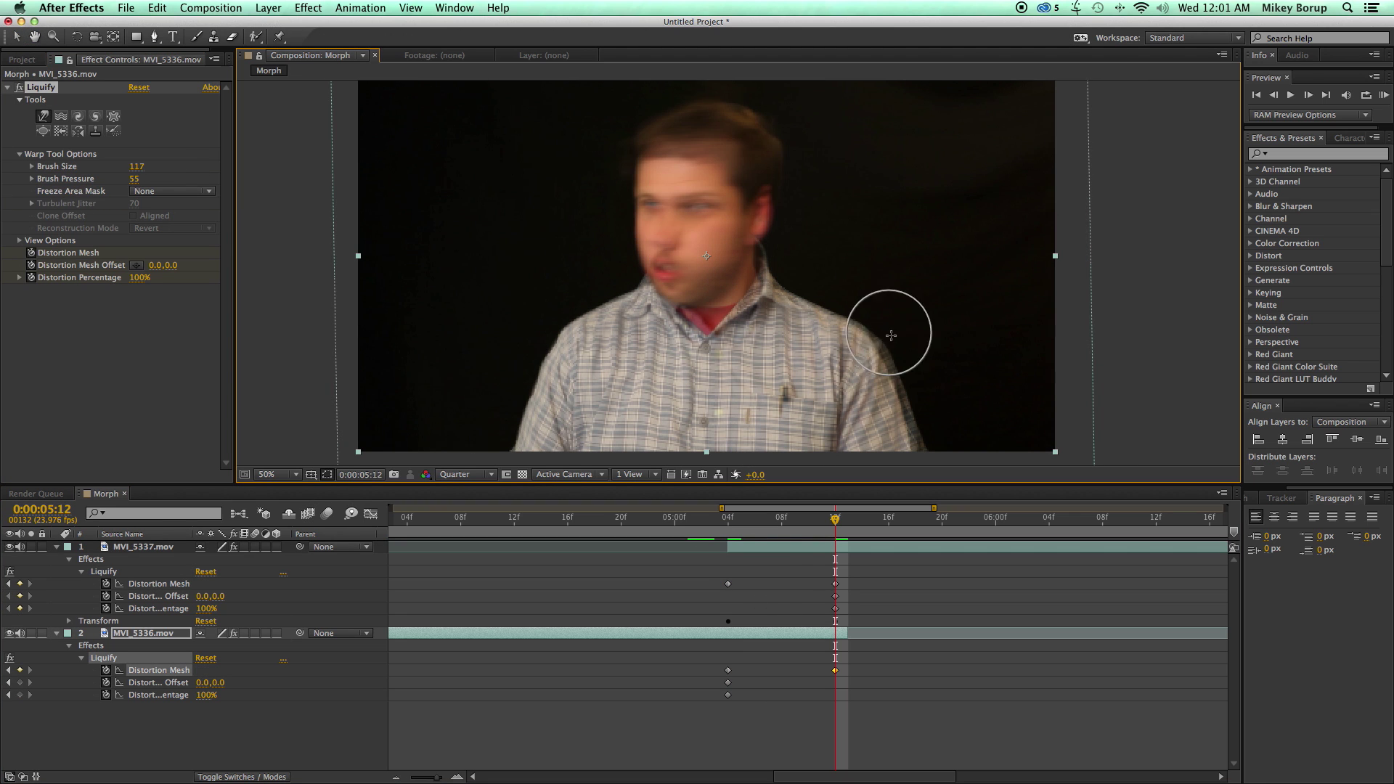
pyautogui.moveTo(657, 152); pyautogui.dragTo(653, 148)
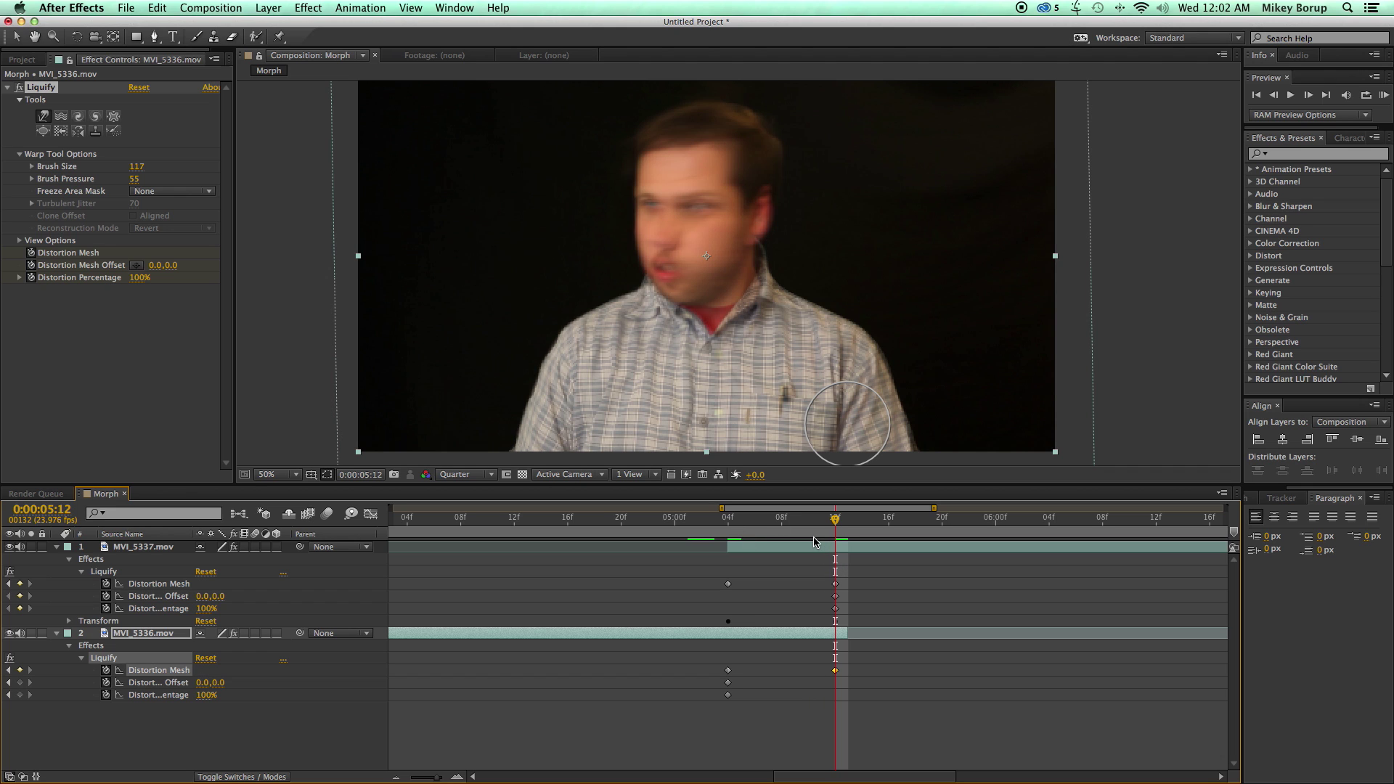
pyautogui.click(748, 555)
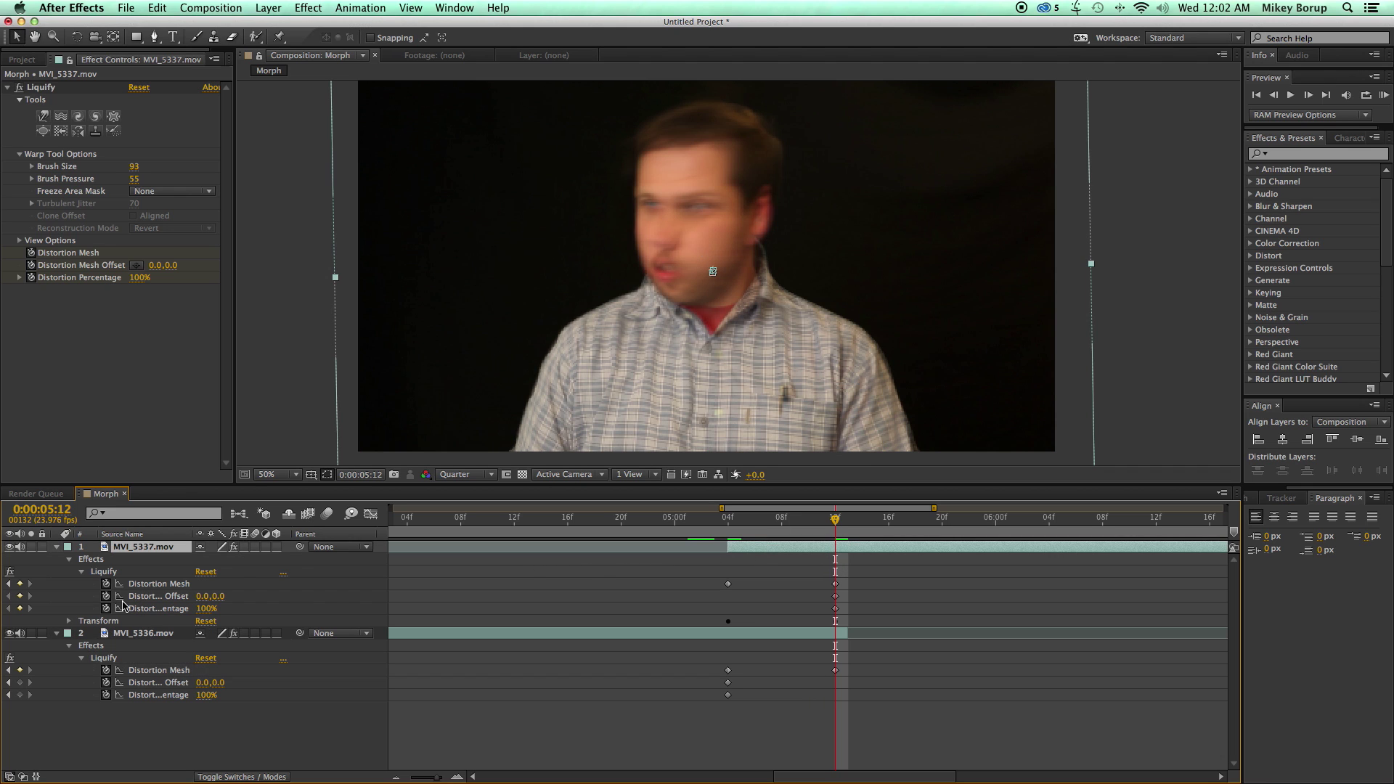
pyautogui.hotkey('ctrl', '`')
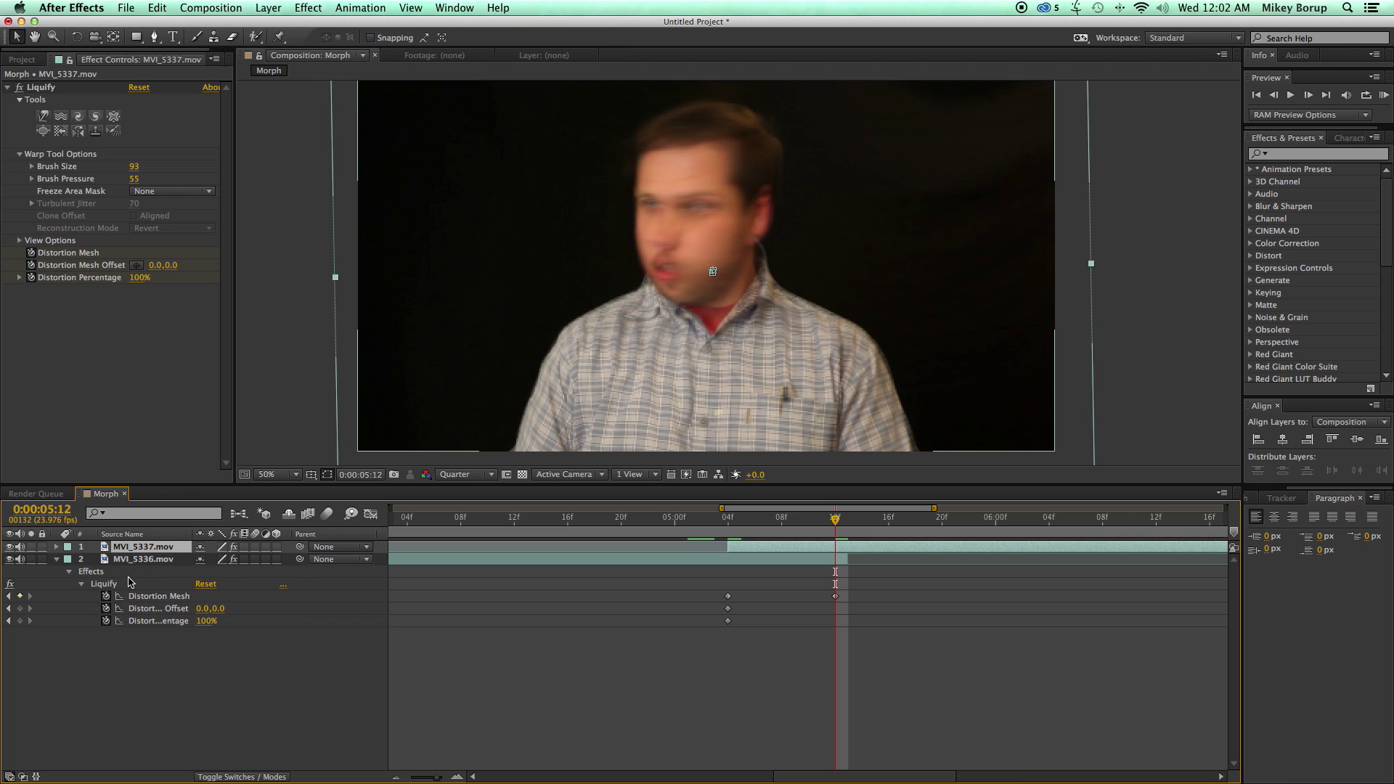
pyautogui.press('t')
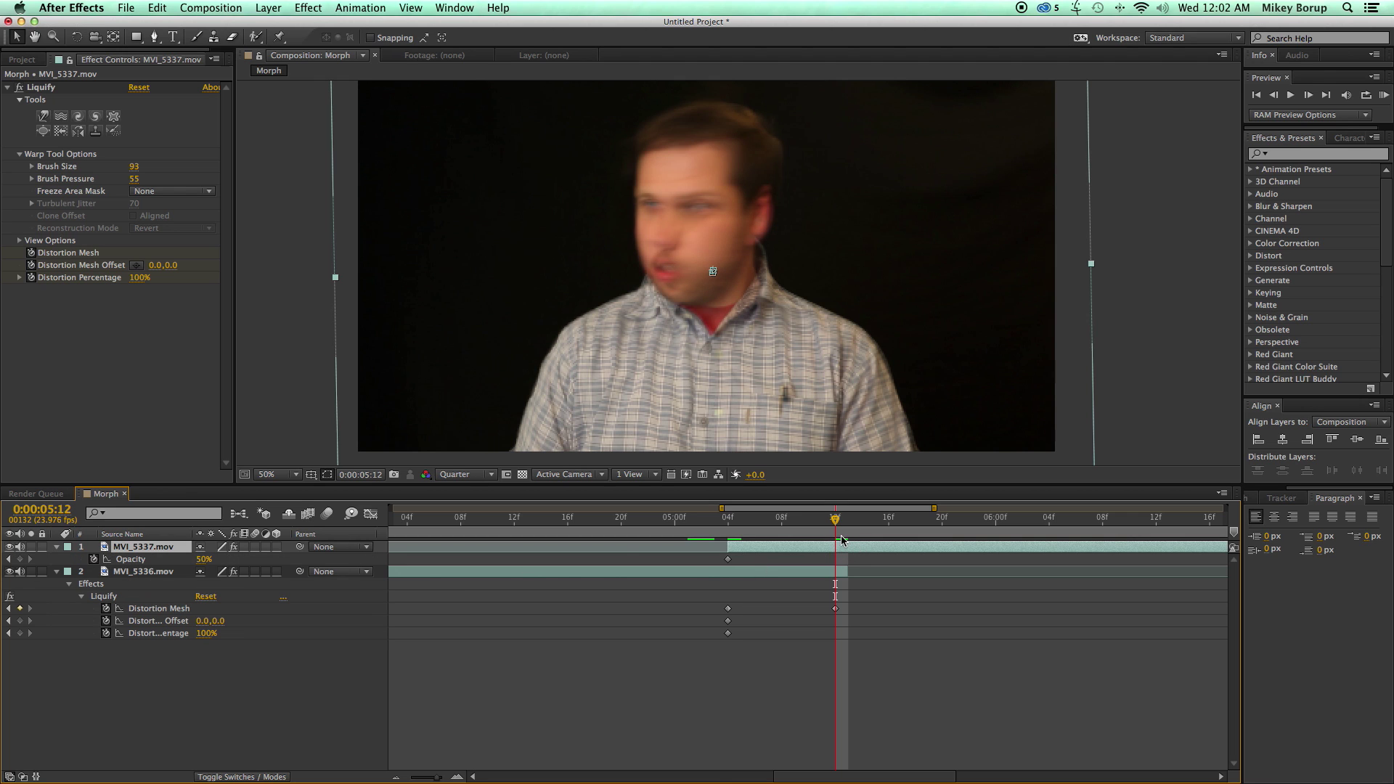
# - Keyframe MVI_5337.mov opacity at 100% for 5:12 and 0% for 5:04, then step through the crossfade
pyautogui.click(203, 561)
pyautogui.press('Return')
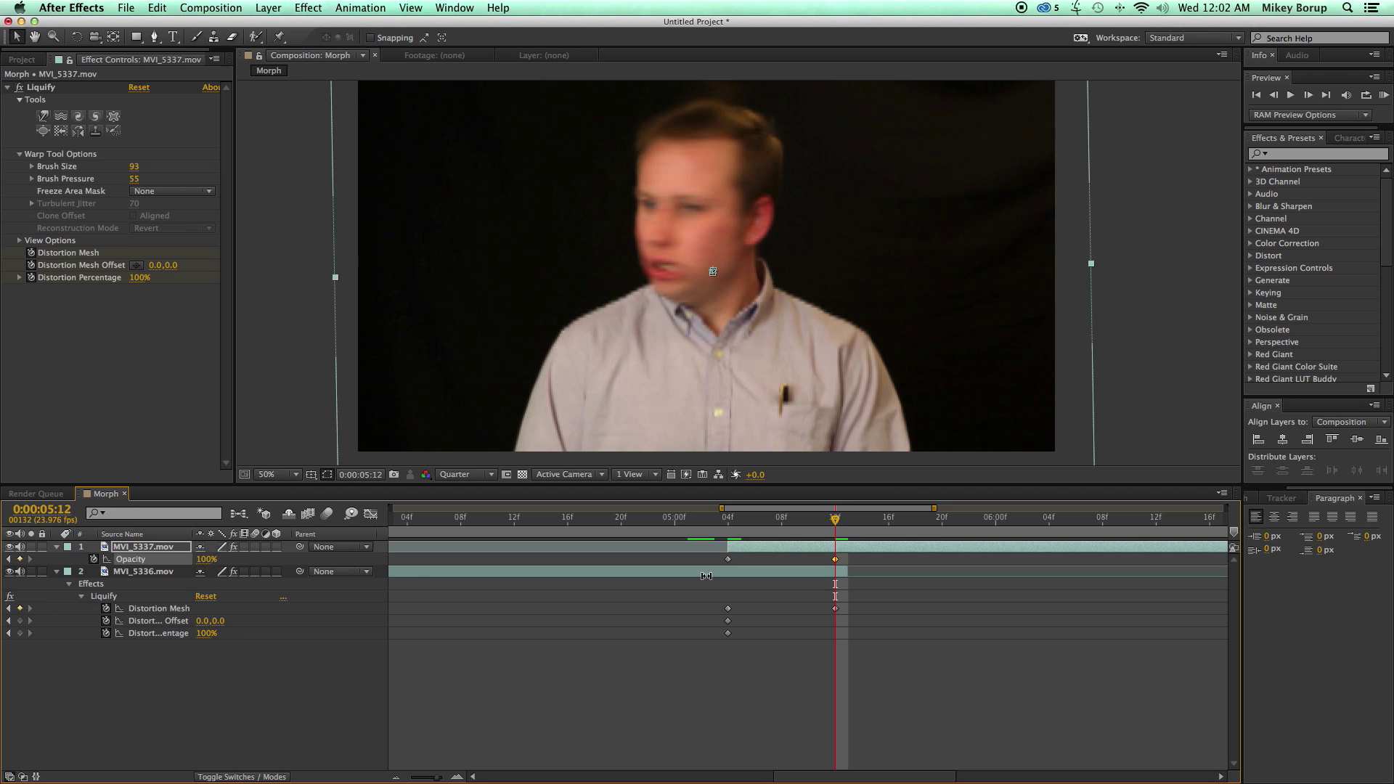
pyautogui.click(728, 518)
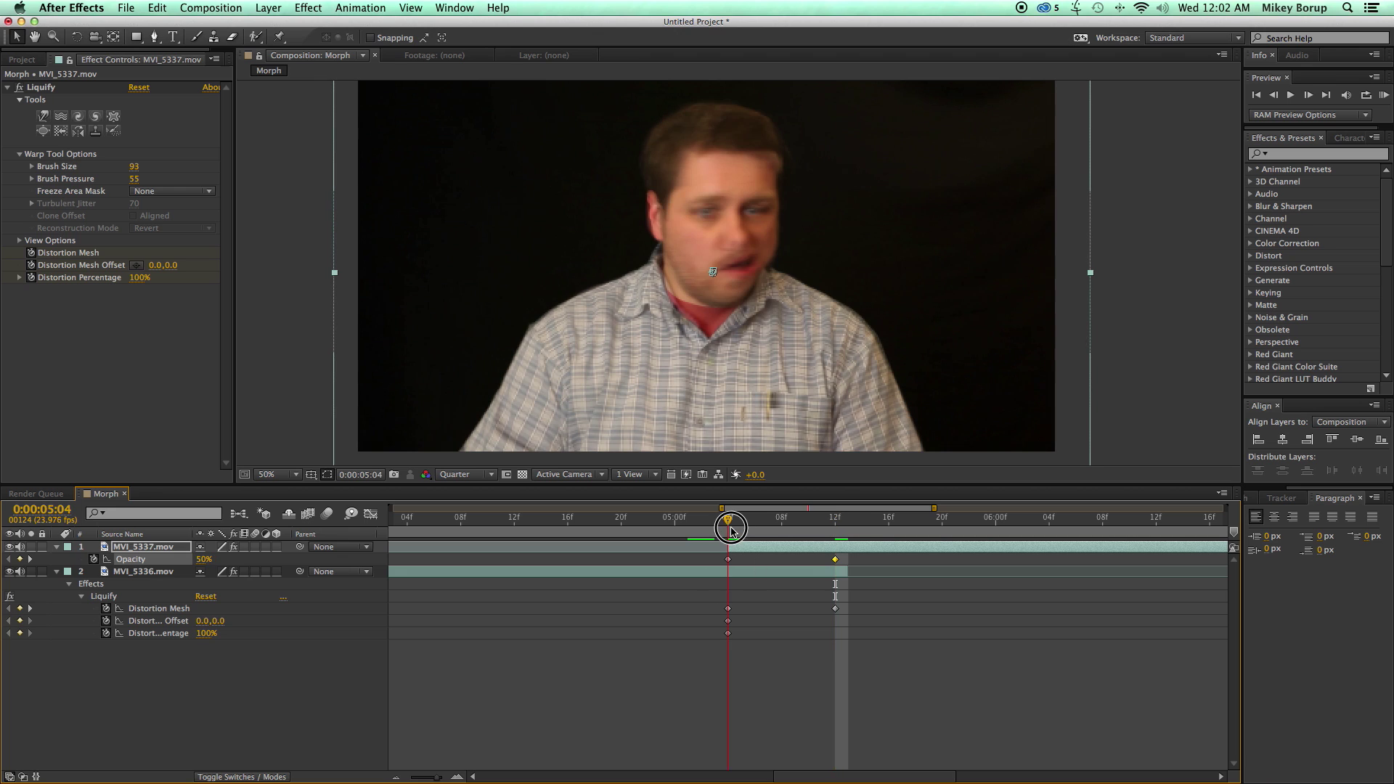
pyautogui.click(201, 559)
pyautogui.press('Return')
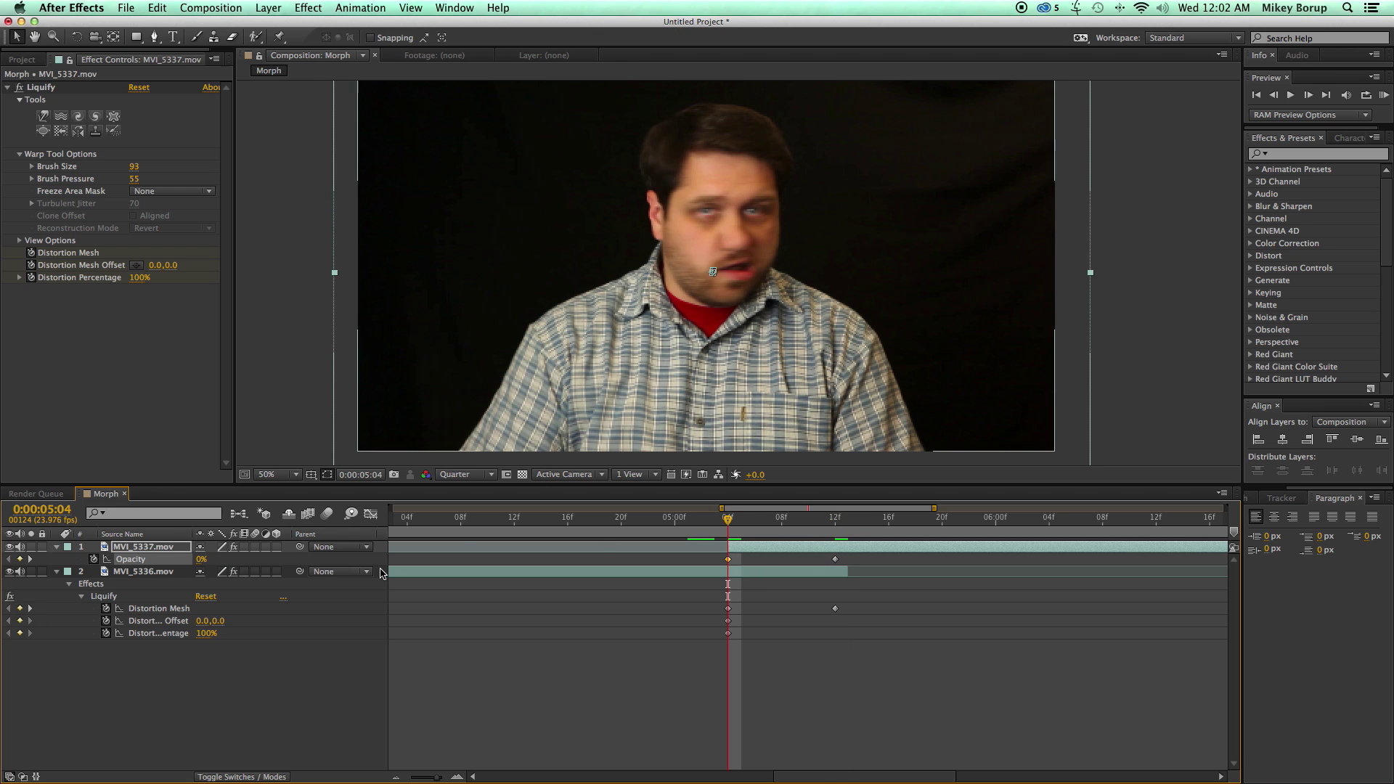
pyautogui.press('pagedown')
pyautogui.press('pagedown')
pyautogui.press('pagedown')
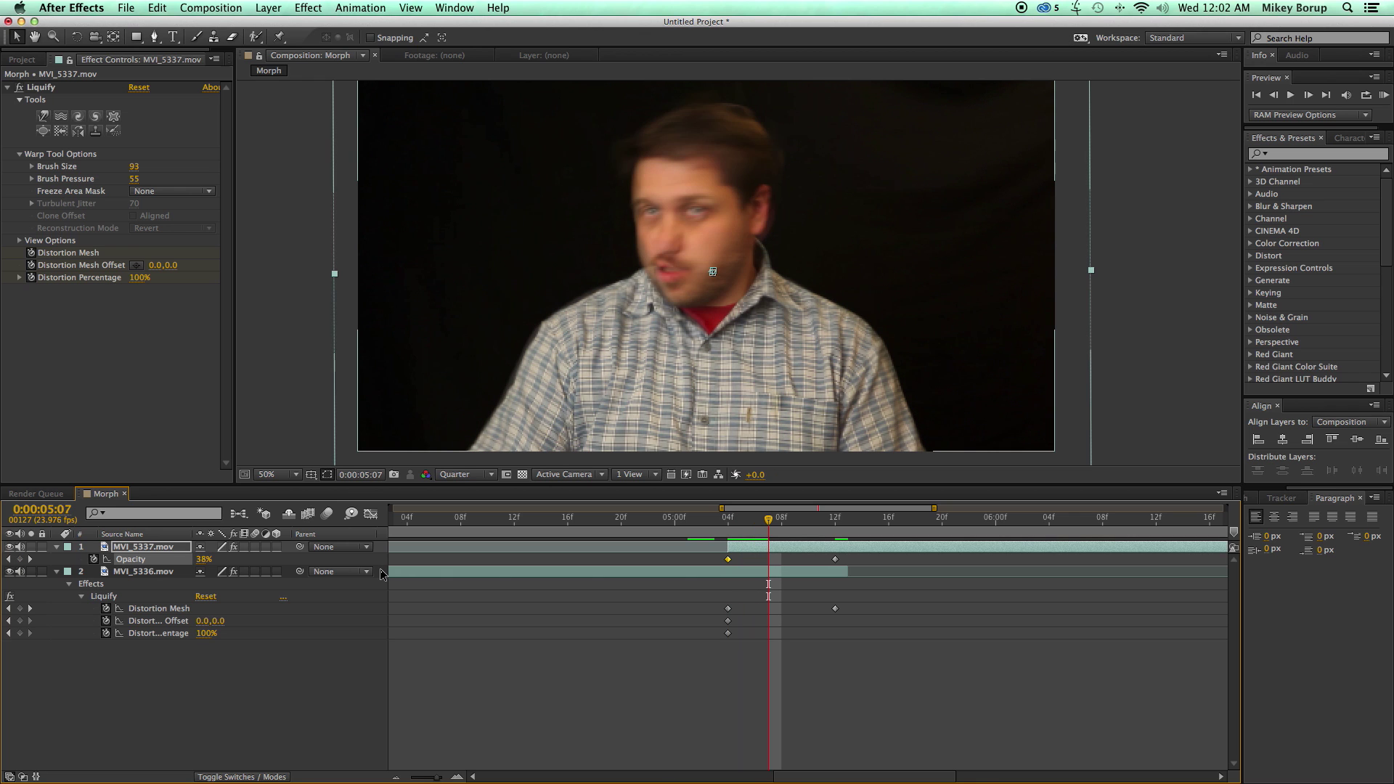
pyautogui.press('pagedown')
pyautogui.press('pagedown')
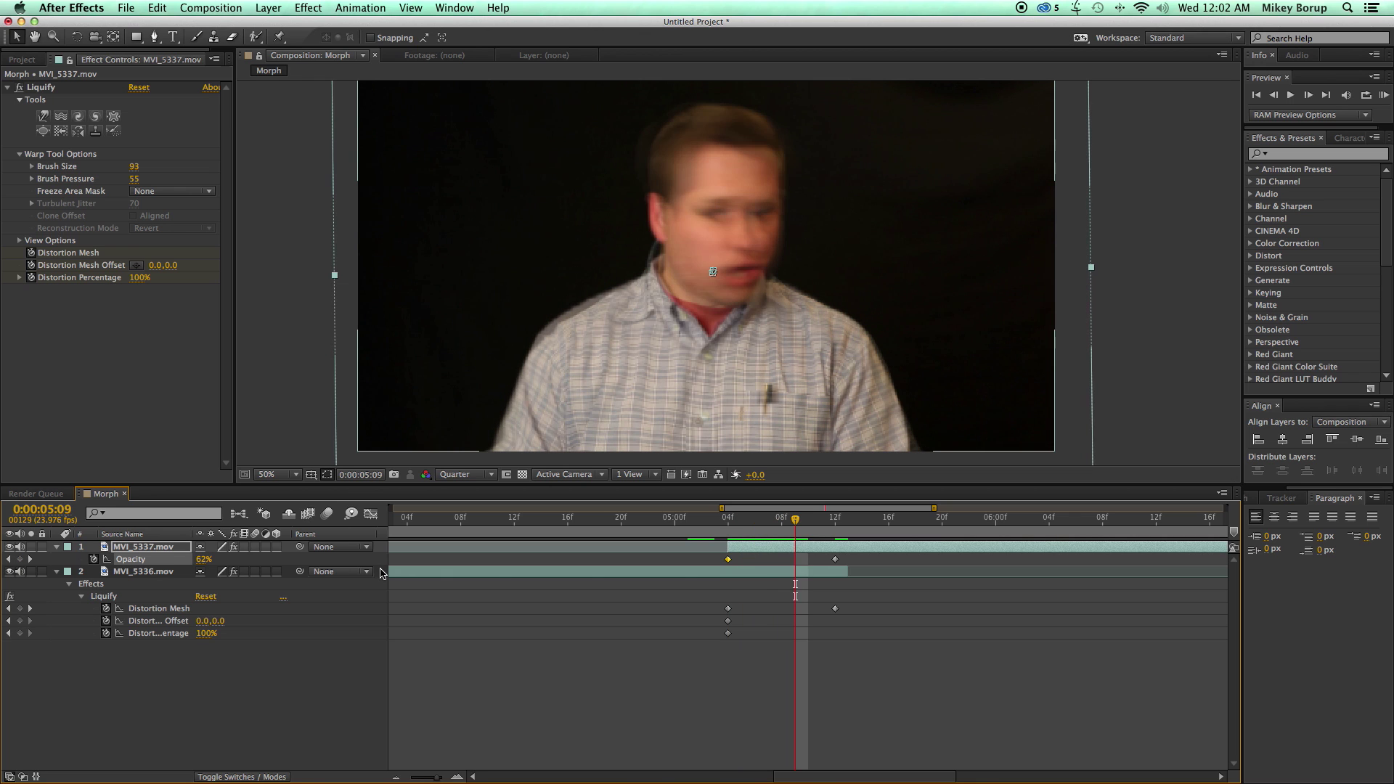
pyautogui.press('pagedown')
pyautogui.press('pagedown')
pyautogui.press('pagedown')
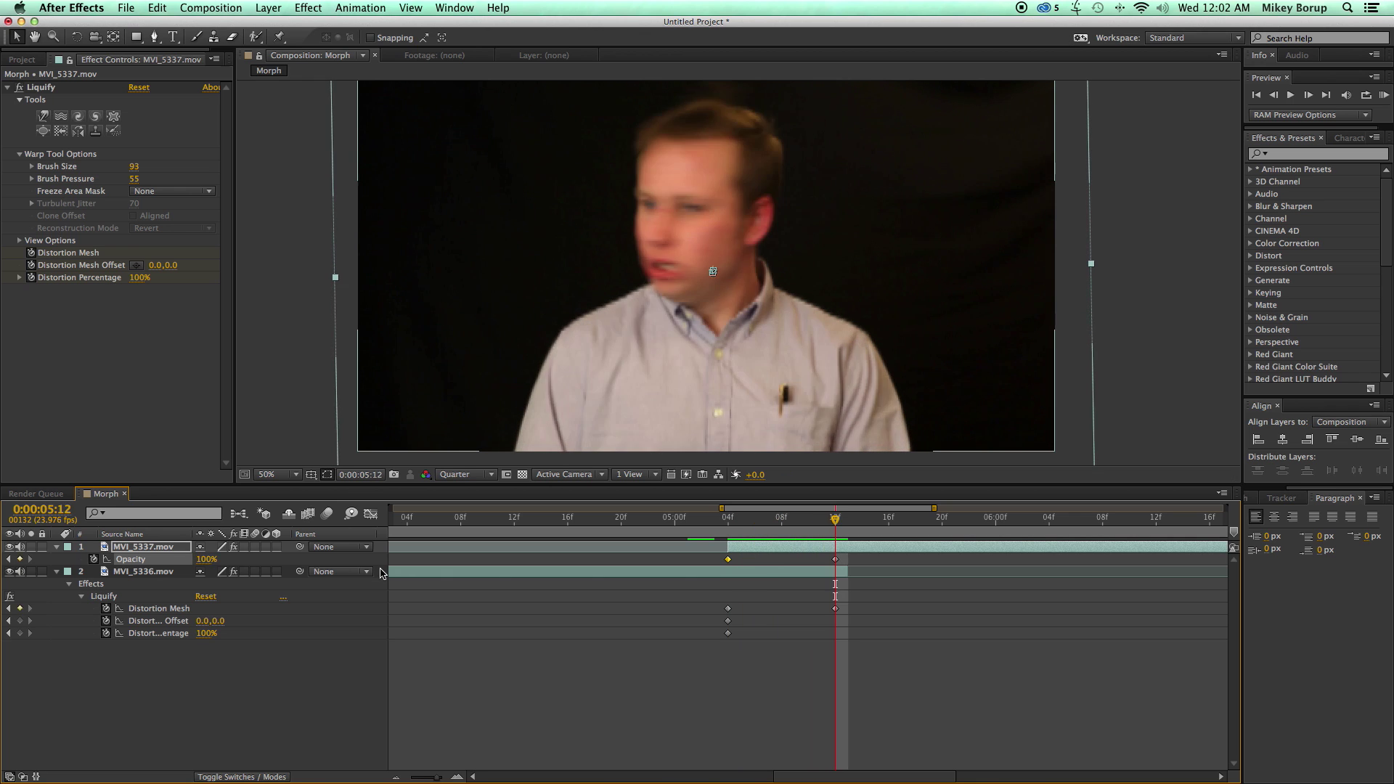
pyautogui.press('pagedown')
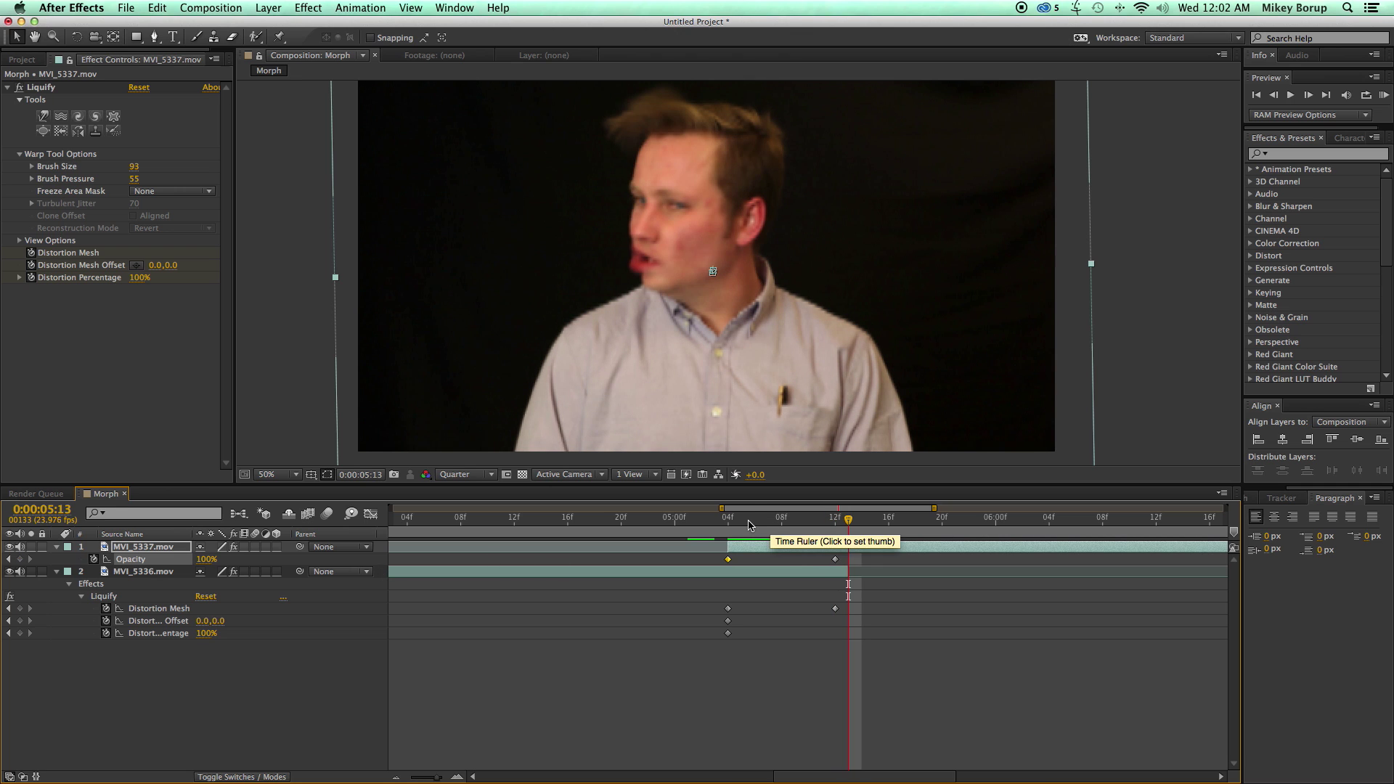
pyautogui.moveTo(750, 524); pyautogui.dragTo(728, 526)
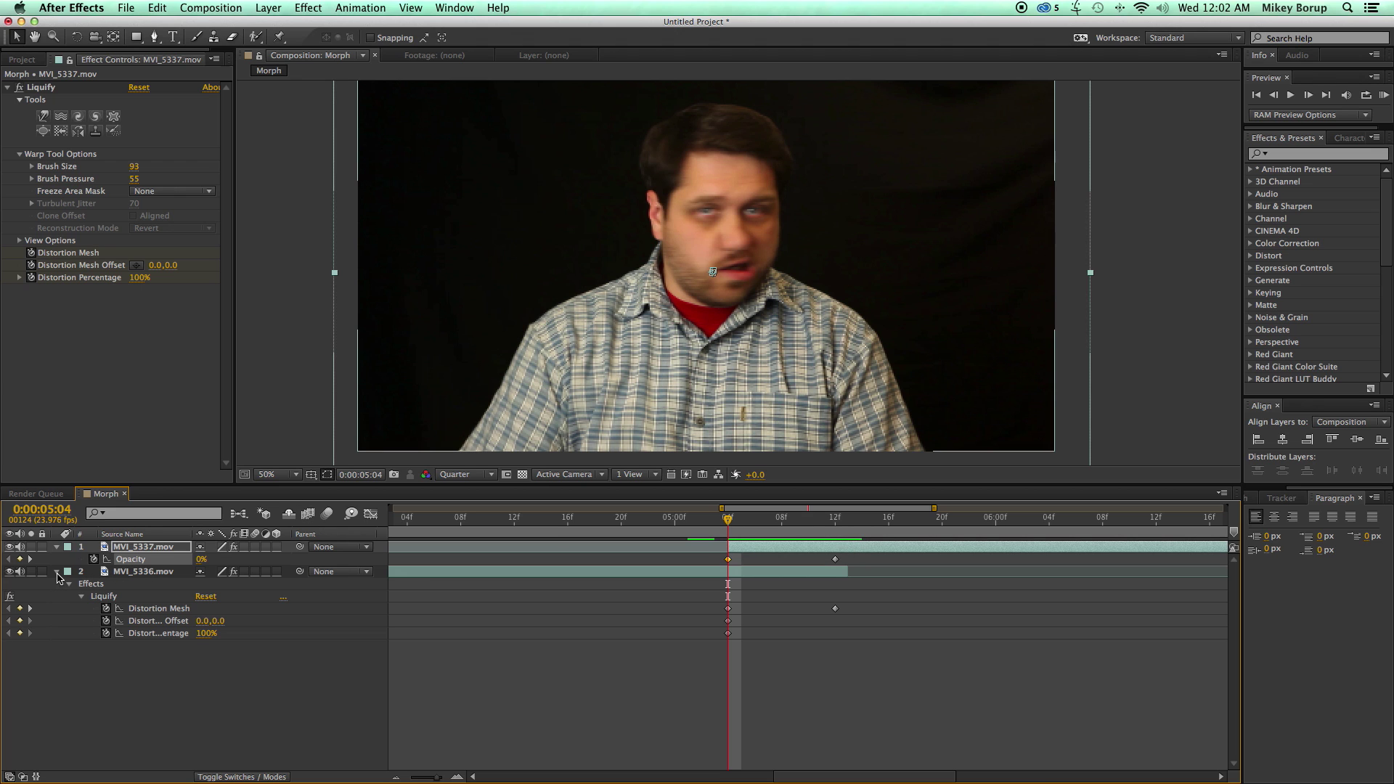
# - Collapse MVI_5336's Liquify properties and step through the crossfade's 50% and 75% blend frames
pyautogui.click(57, 572)
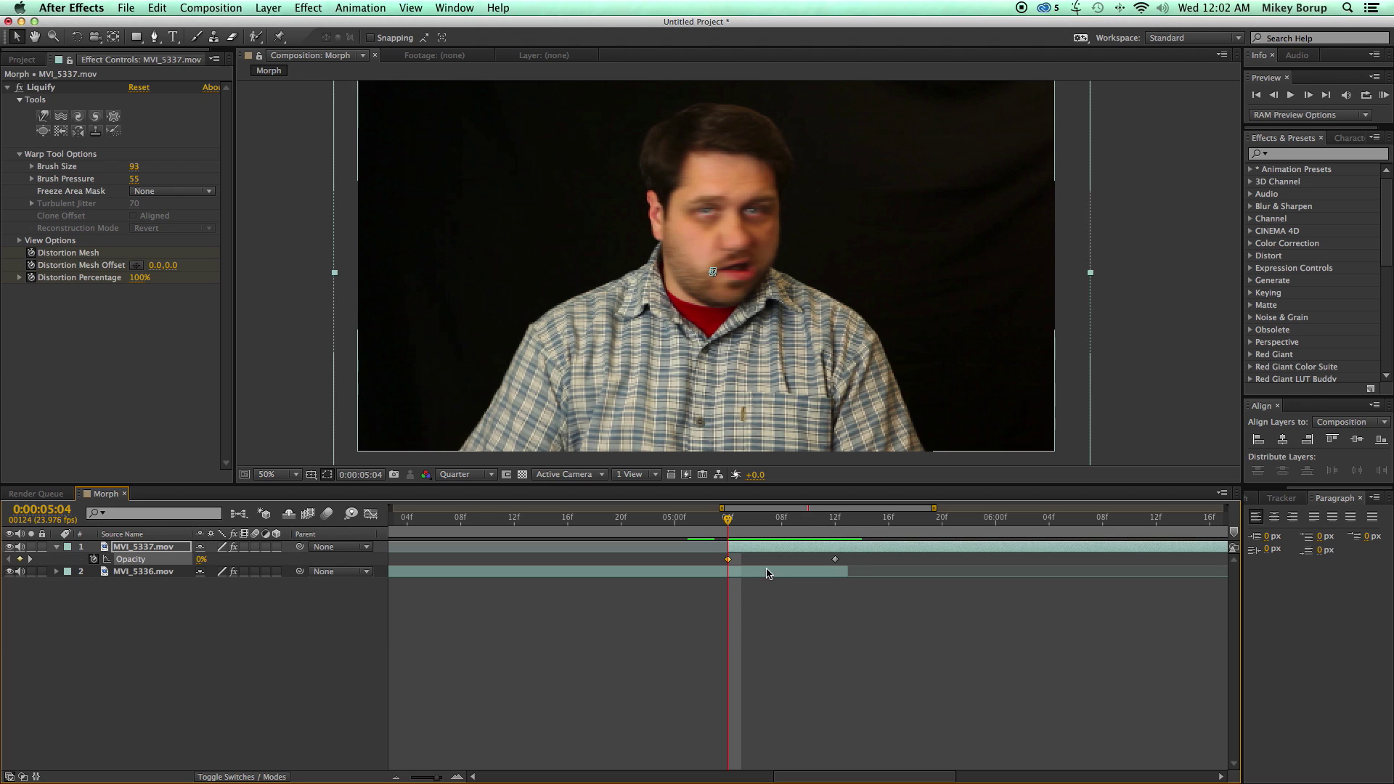
pyautogui.click(751, 522)
pyautogui.press('pagedown')
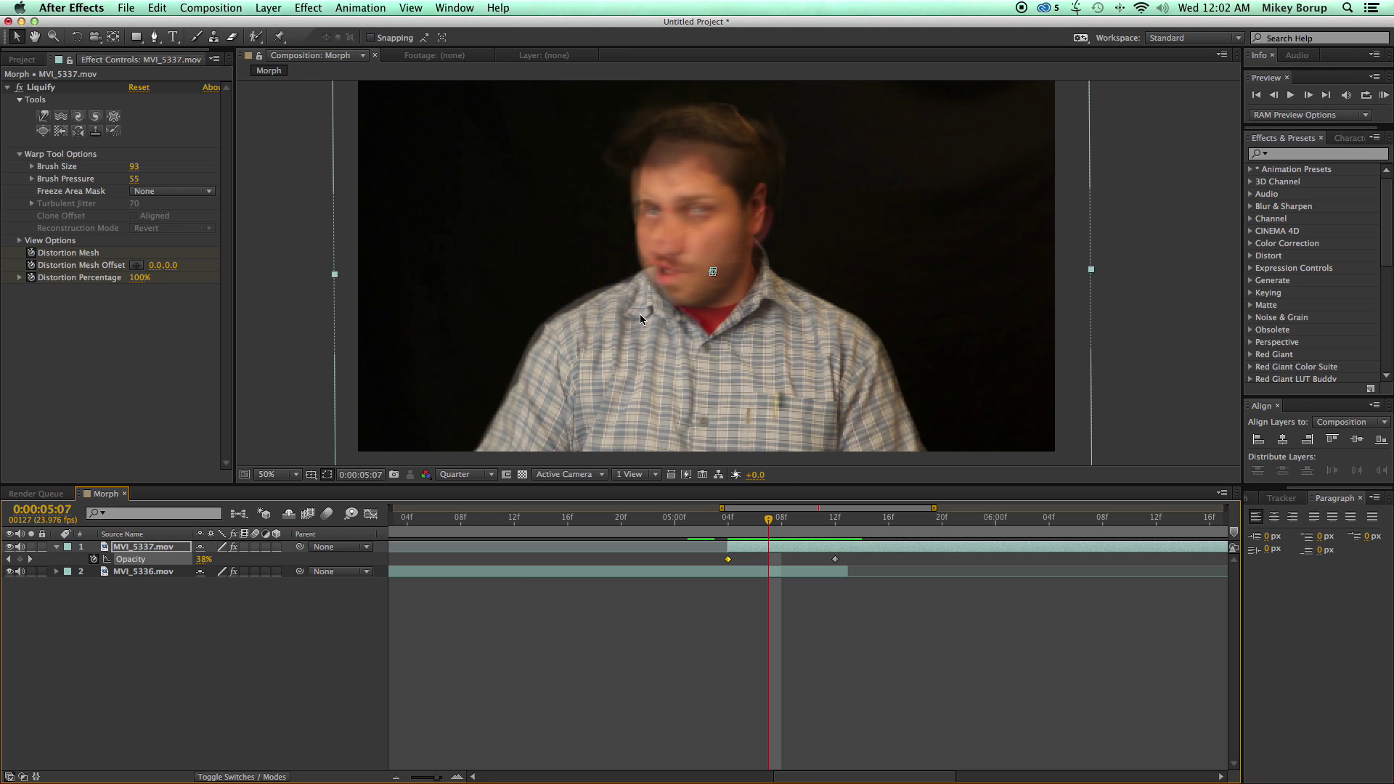
pyautogui.press('pagedown')
pyautogui.press('pagedown')
pyautogui.press('pagedown')
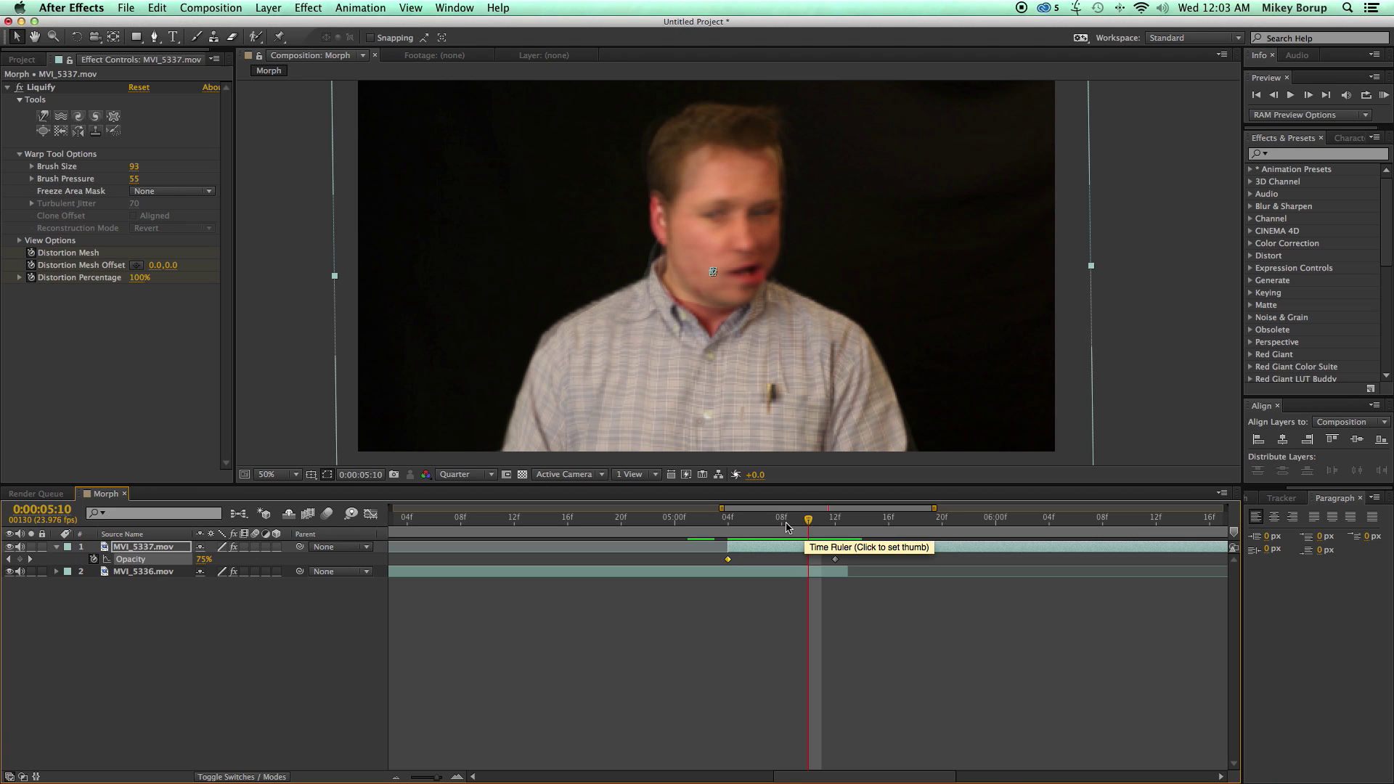
pyautogui.press('pageup')
pyautogui.press('pageup')
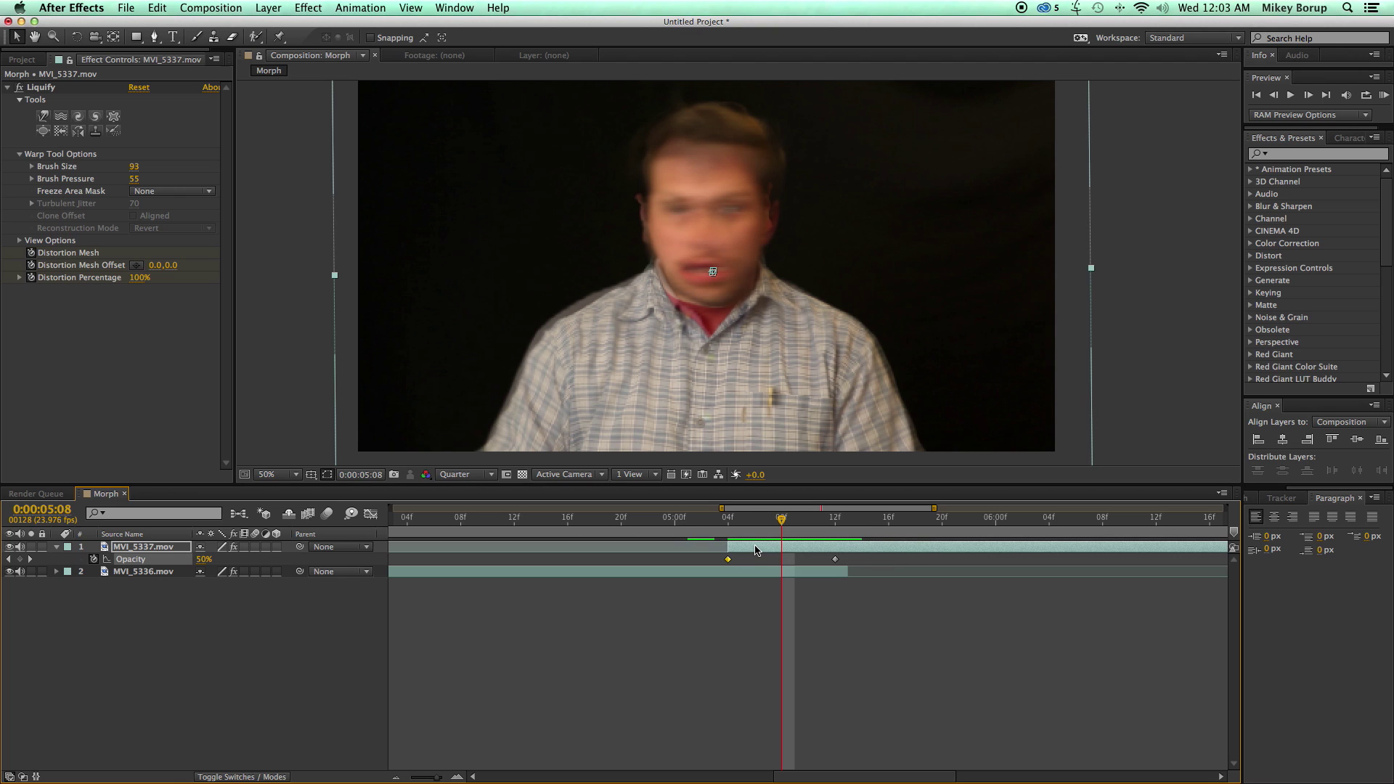
# - Return to the 25% blend frame at 05:06 with the MVI_5337.mov layer selected
pyautogui.click(761, 551)
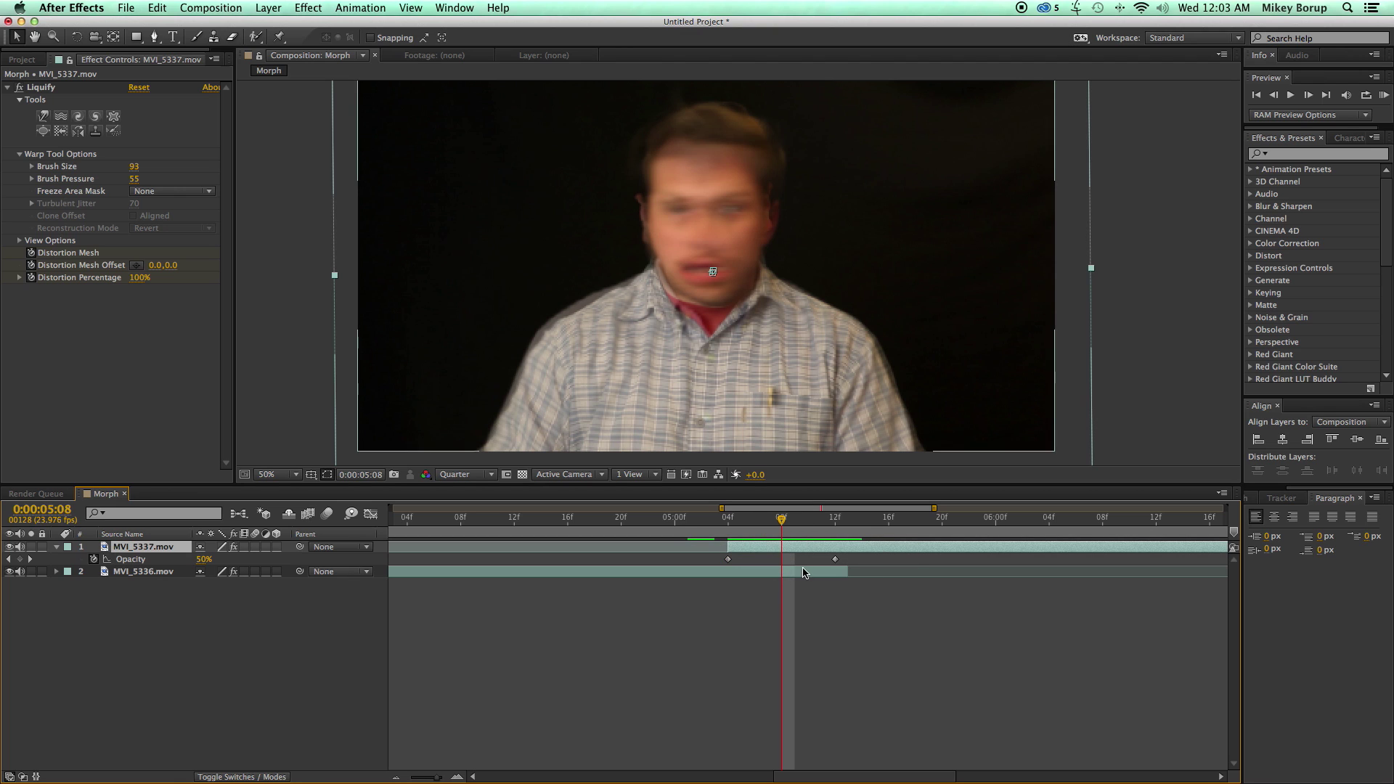
pyautogui.click(810, 574)
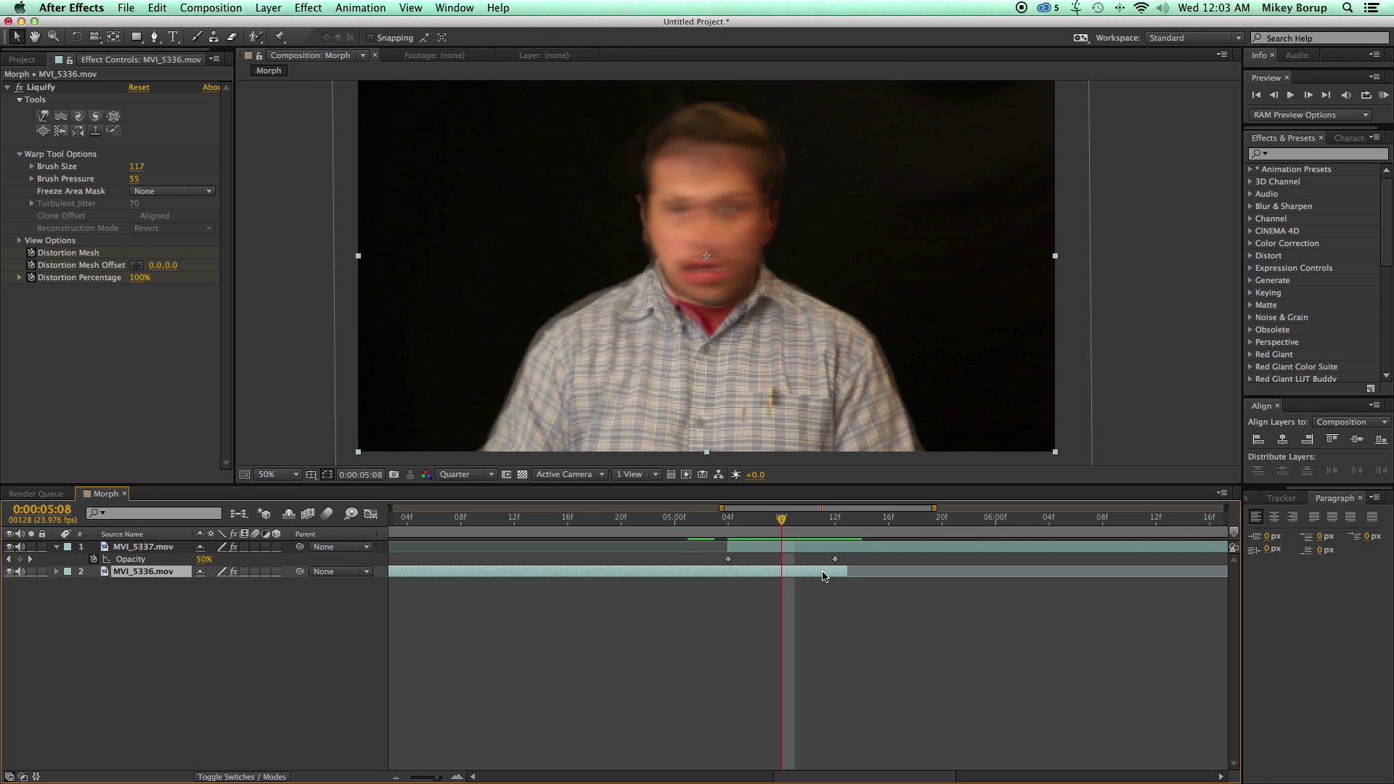
pyautogui.moveTo(782, 520)
pyautogui.mouseDown()
pyautogui.moveTo(734, 520)
pyautogui.moveTo(755, 520)
pyautogui.mouseUp()
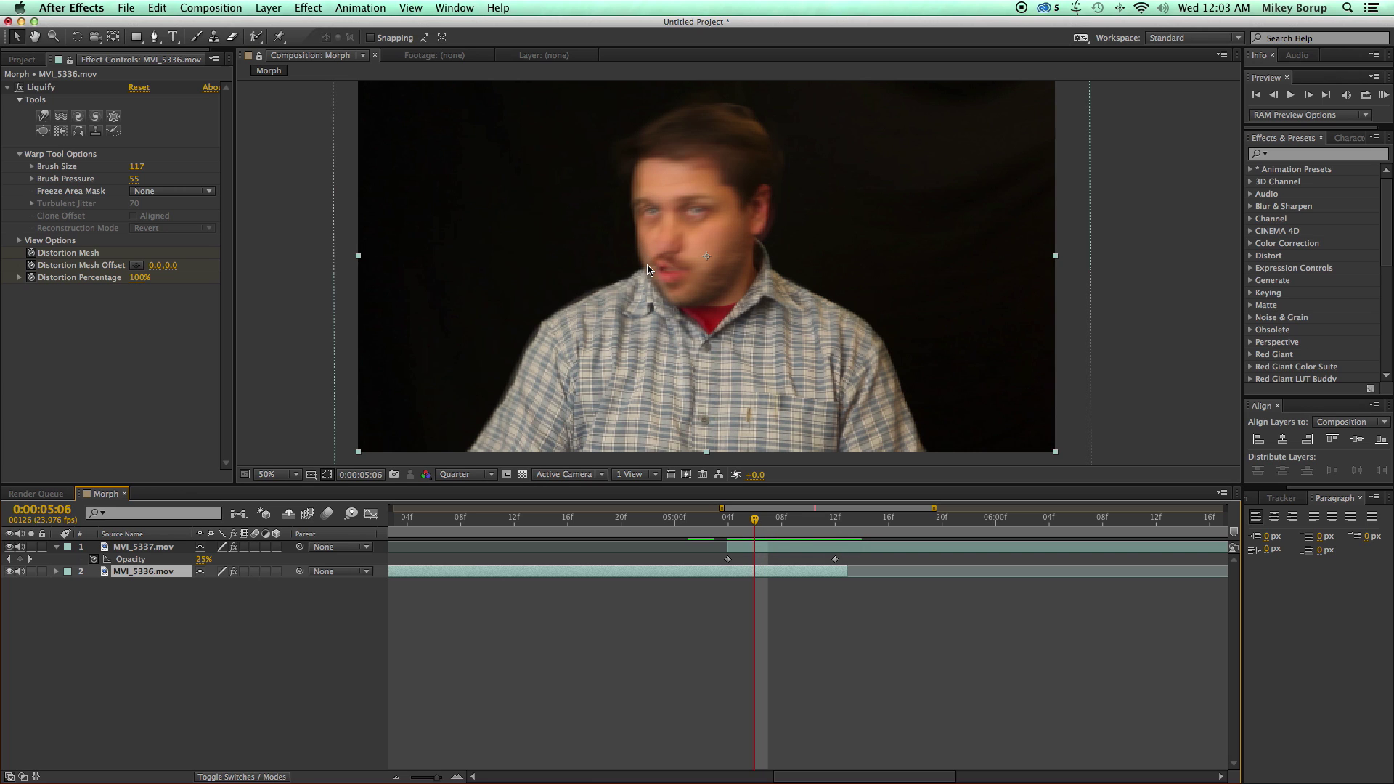
pyautogui.click(768, 552)
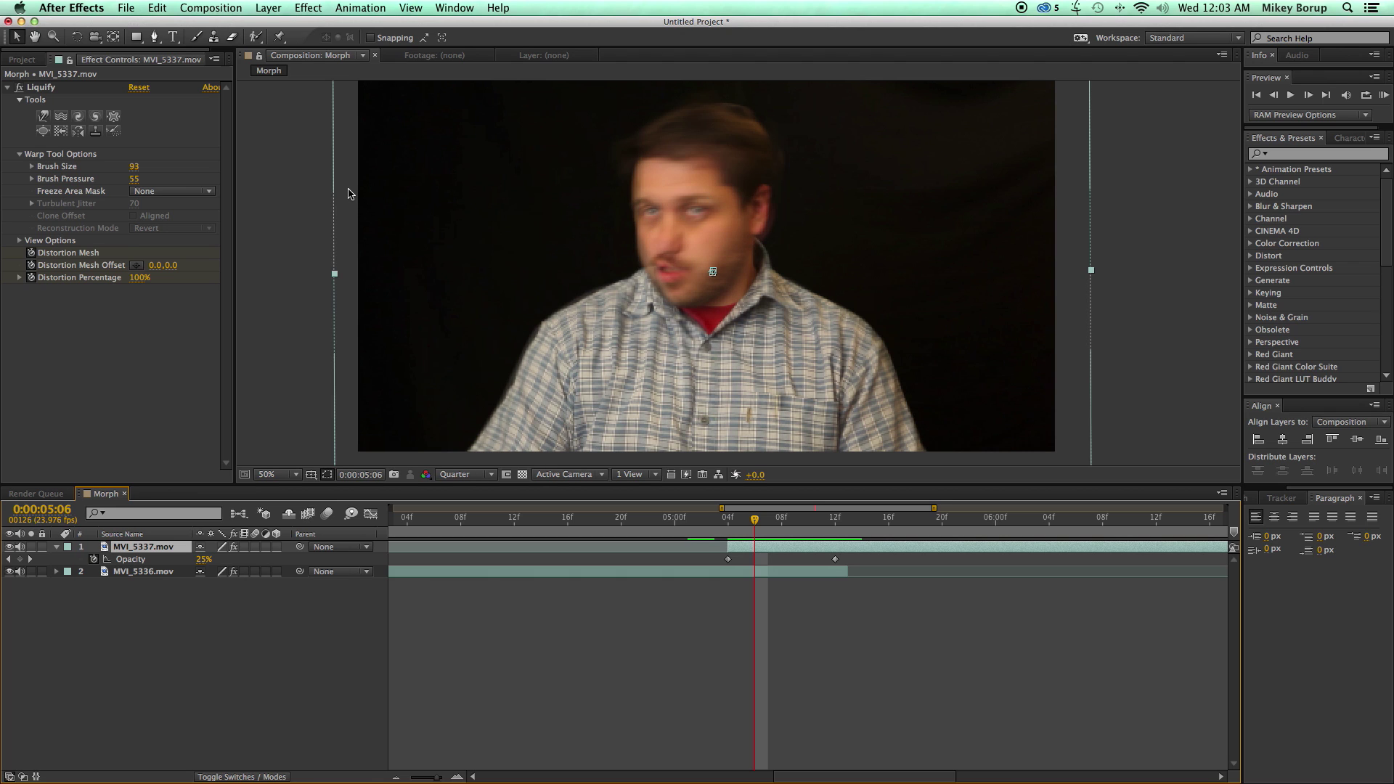
# - With the Liquify warp brush, reshape MVI_5337's mouth, cheek, ear and shoulder on this frame
pyautogui.click(43, 116)
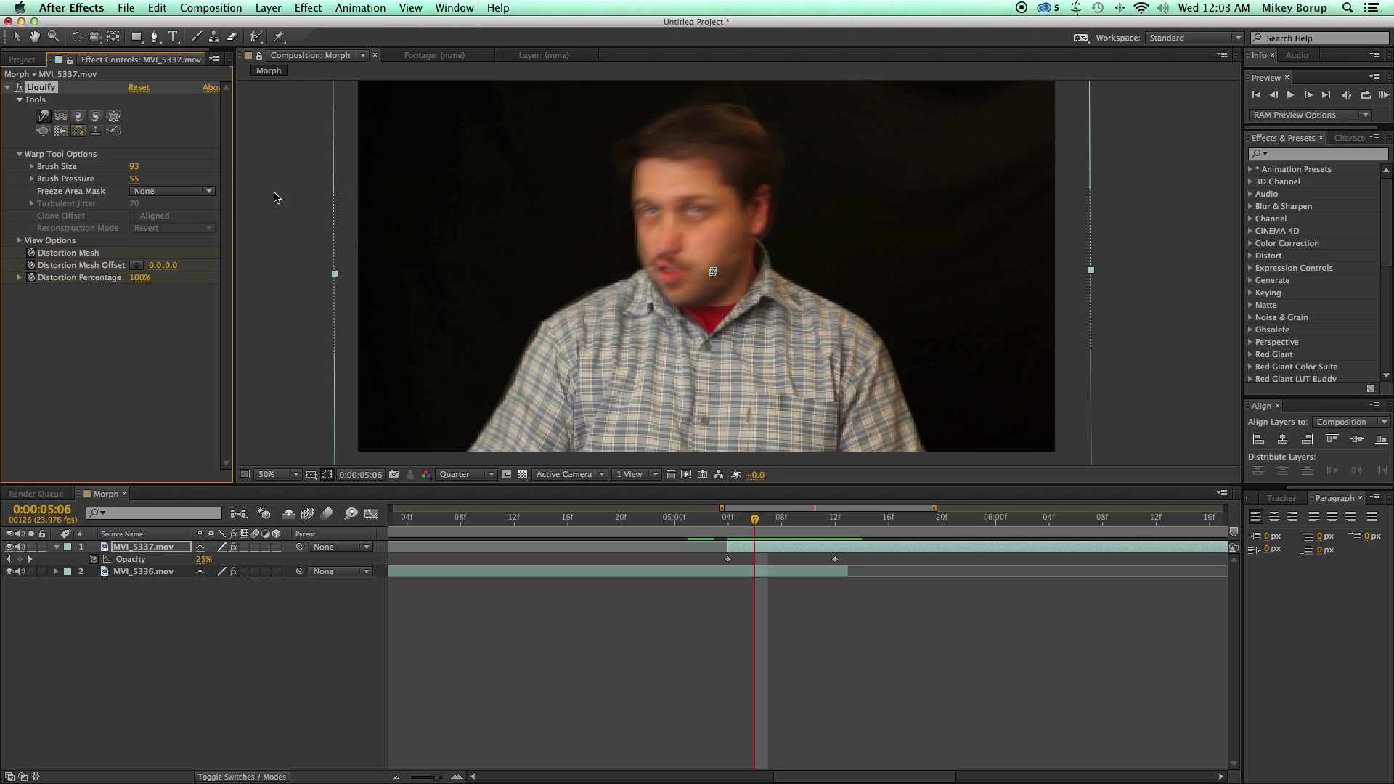
pyautogui.moveTo(639, 244); pyautogui.dragTo(645, 268)
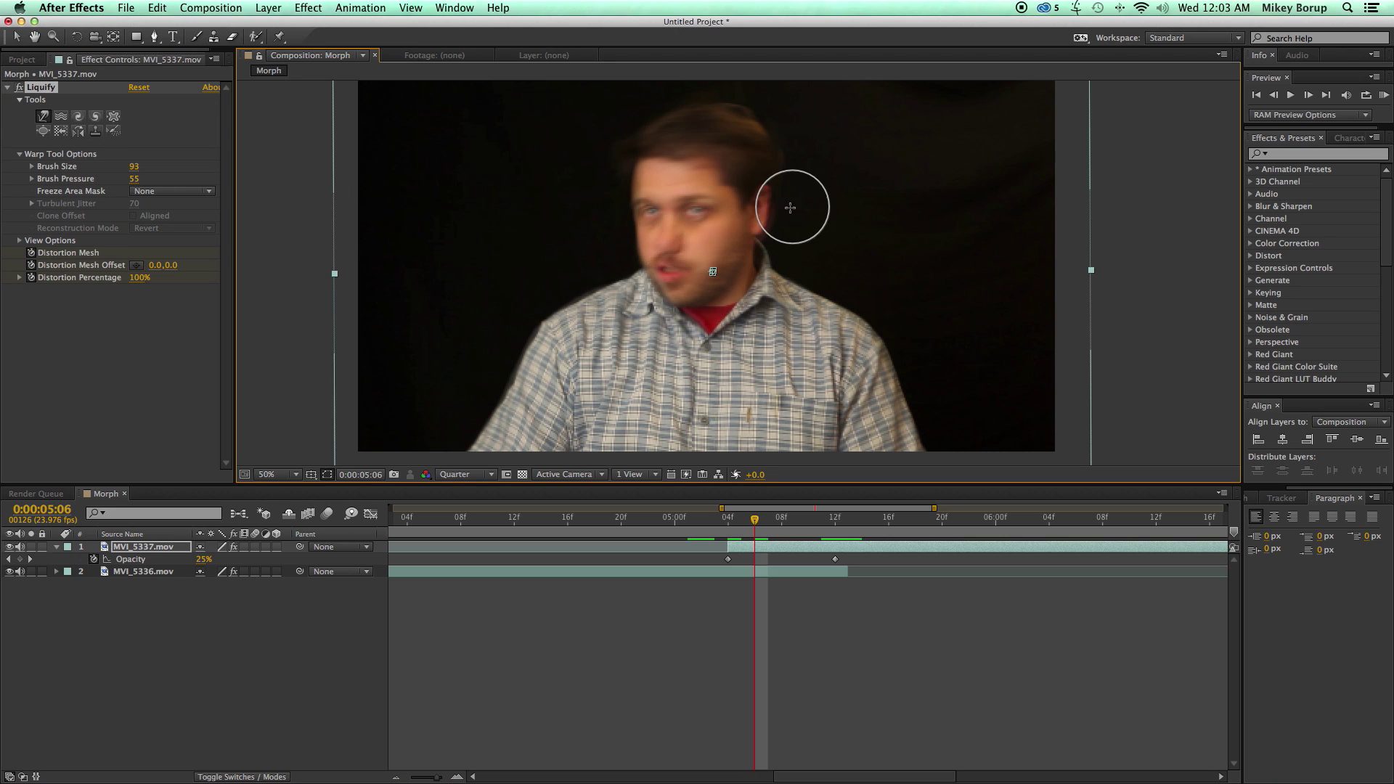
pyautogui.moveTo(794, 208)
pyautogui.mouseDown()
pyautogui.moveTo(763, 234)
pyautogui.moveTo(779, 198)
pyautogui.mouseUp()
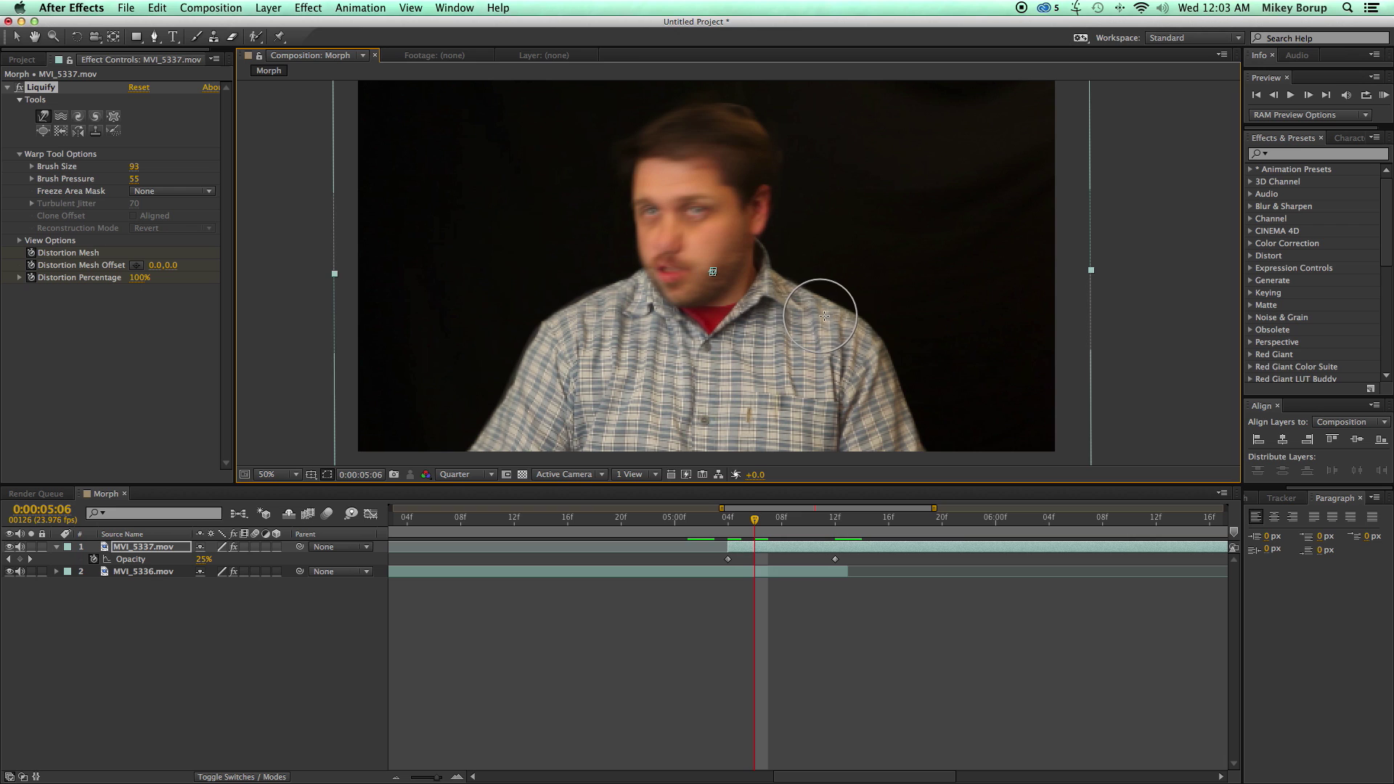
pyautogui.moveTo(549, 383)
pyautogui.mouseDown()
pyautogui.moveTo(516, 334)
pyautogui.moveTo(529, 334)
pyautogui.moveTo(518, 370)
pyautogui.moveTo(498, 375)
pyautogui.moveTo(500, 403)
pyautogui.mouseUp()
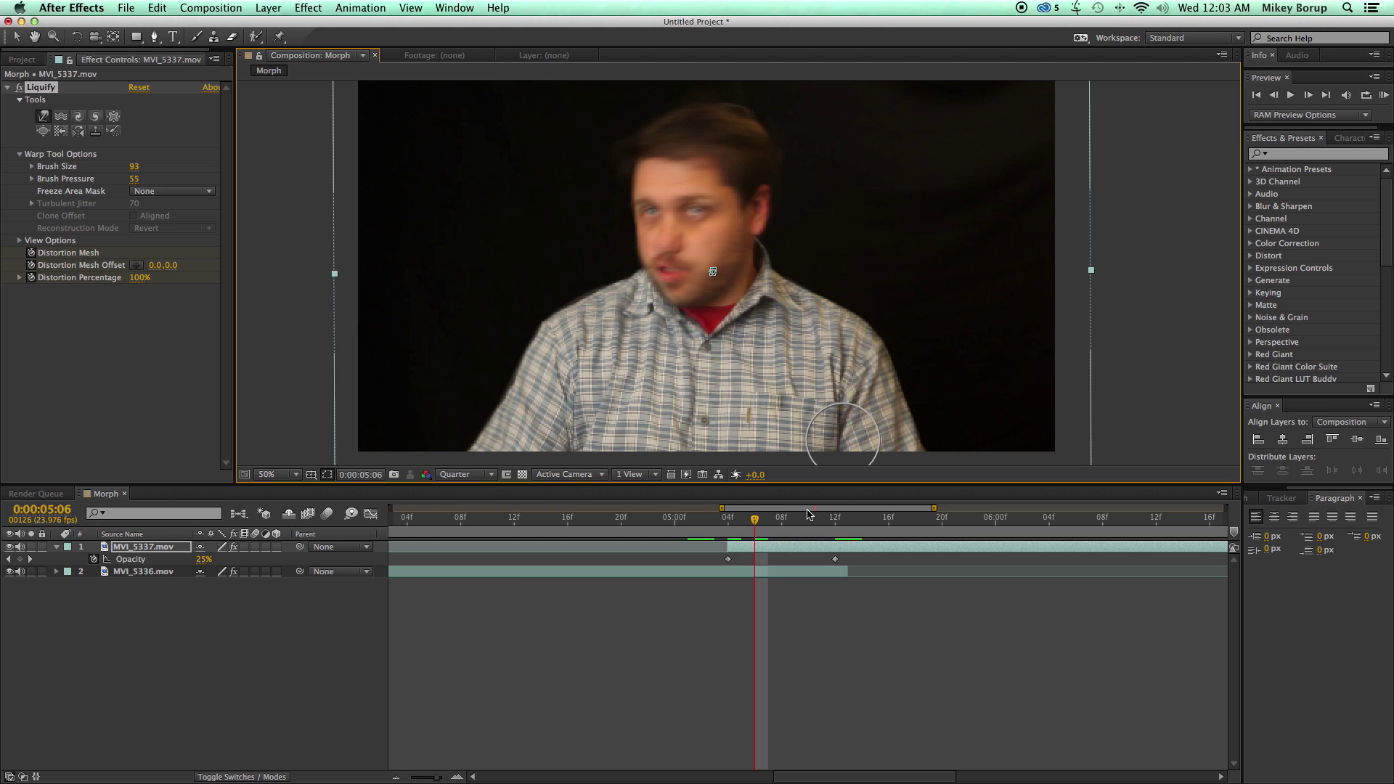
# - On the next 38% blend frame, warp the head's top and side and the face from ear to mouth
pyautogui.press('pagedown')
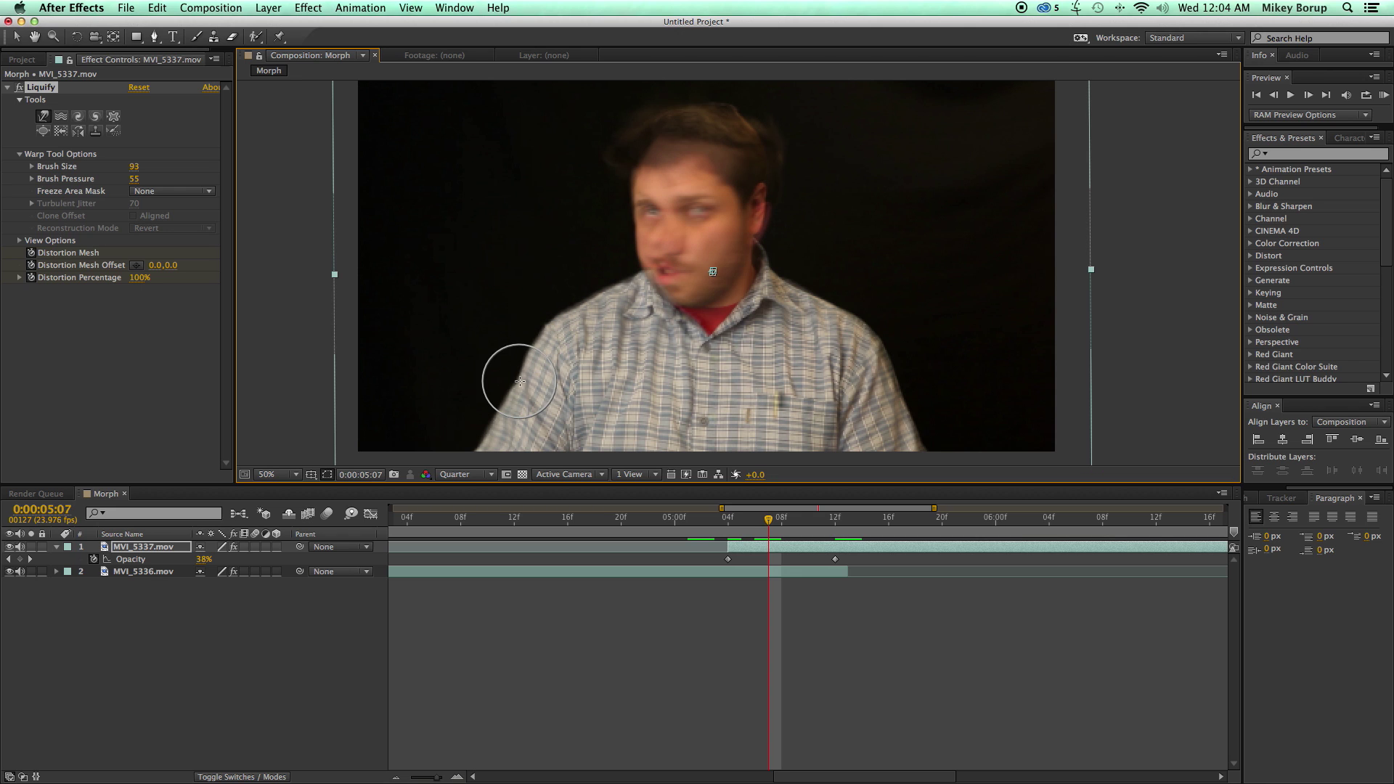
pyautogui.moveTo(699, 138); pyautogui.dragTo(663, 146)
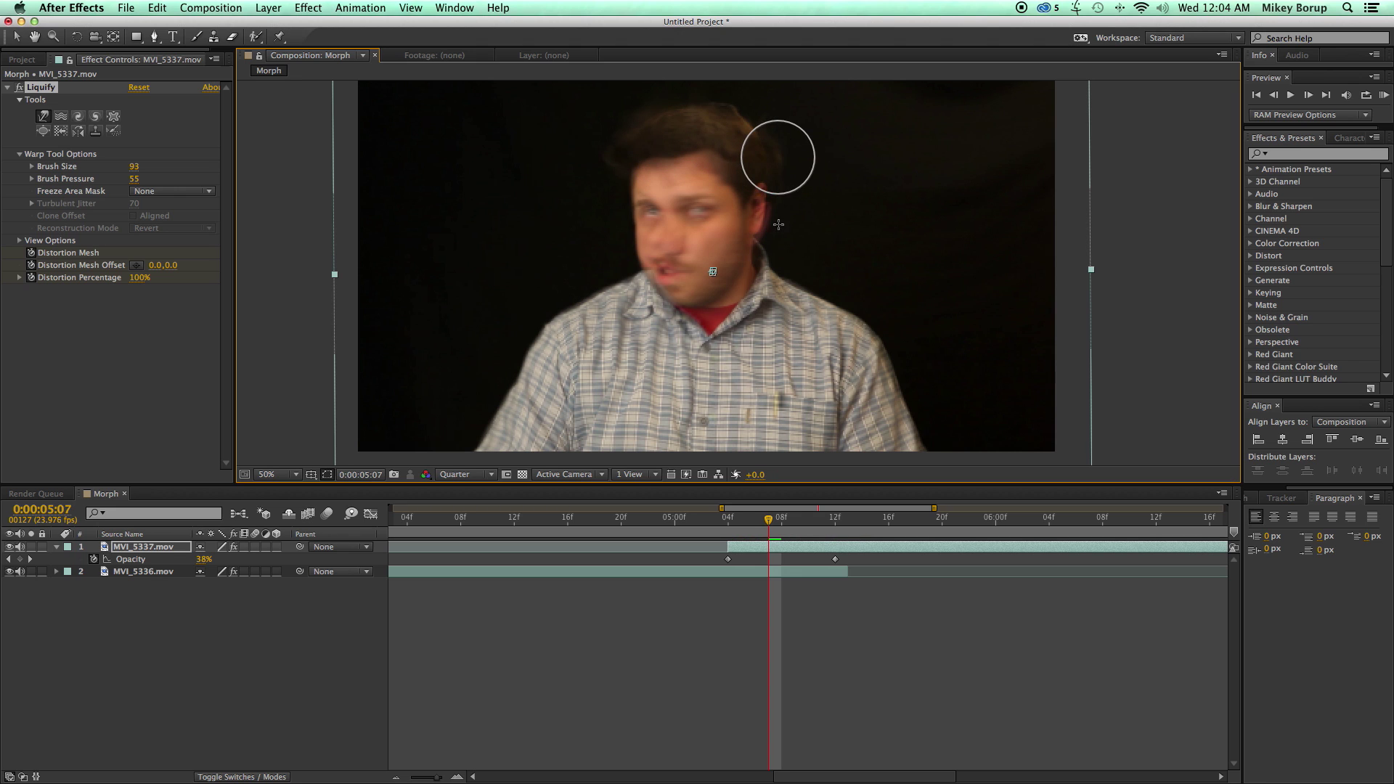
pyautogui.moveTo(770, 150)
pyautogui.mouseDown()
pyautogui.moveTo(769, 216)
pyautogui.moveTo(761, 186)
pyautogui.mouseUp()
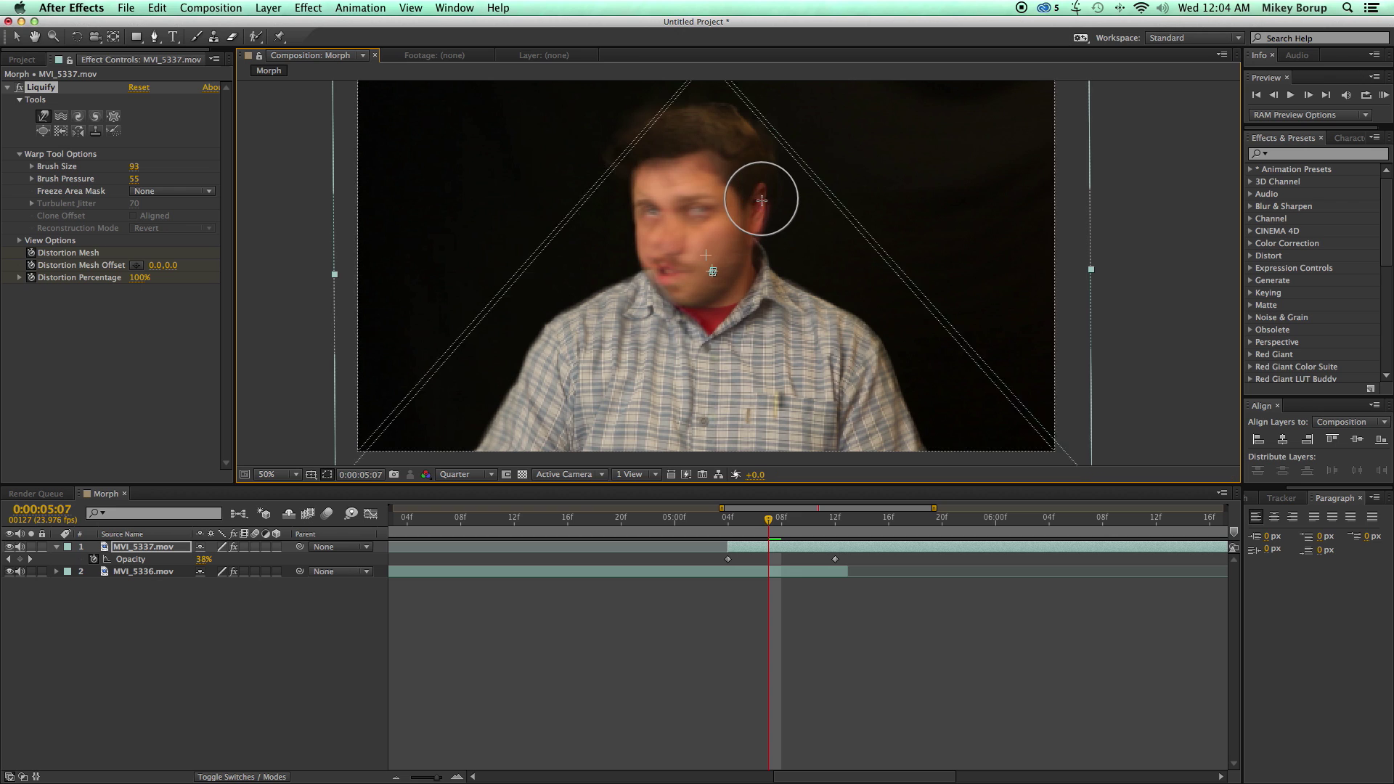
pyautogui.moveTo(703, 280)
pyautogui.mouseDown()
pyautogui.moveTo(644, 273)
pyautogui.moveTo(653, 280)
pyautogui.mouseUp()
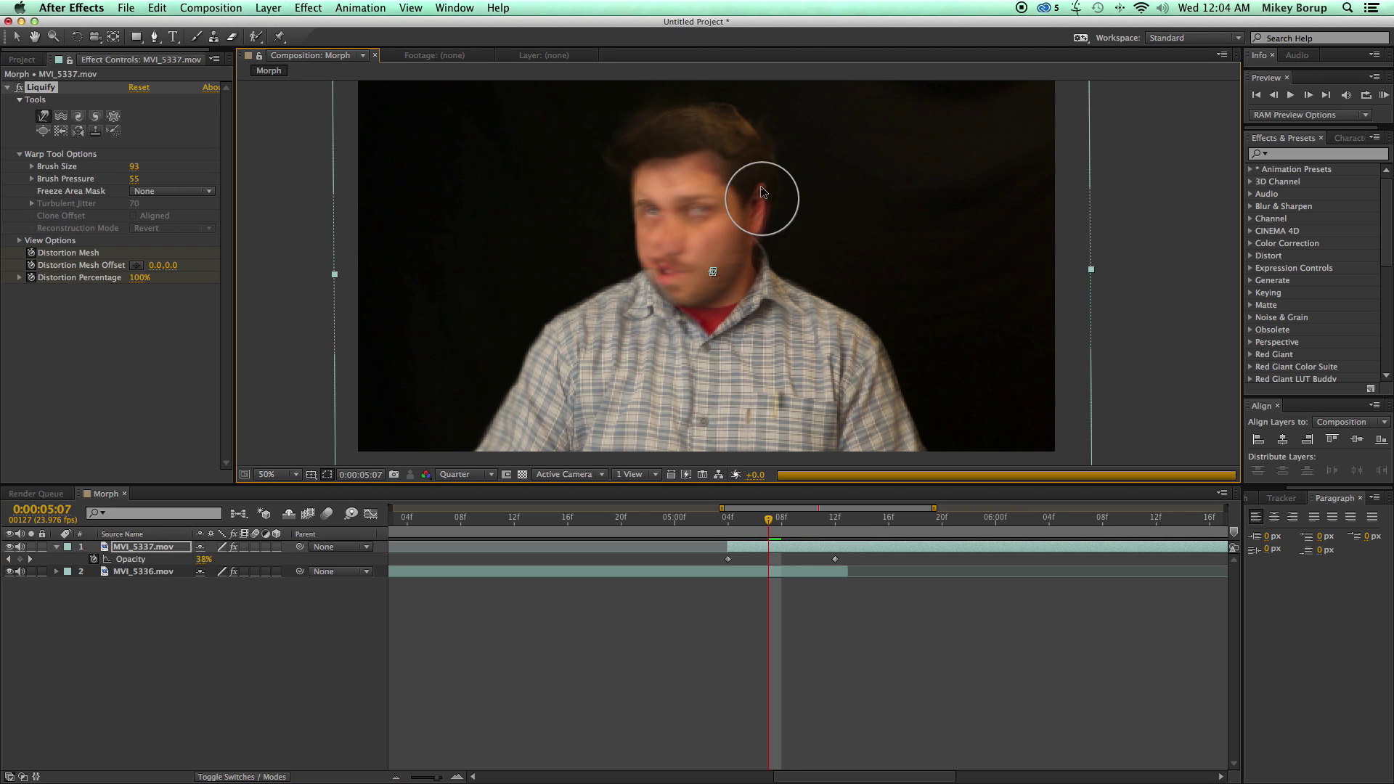
pyautogui.click(9, 572)
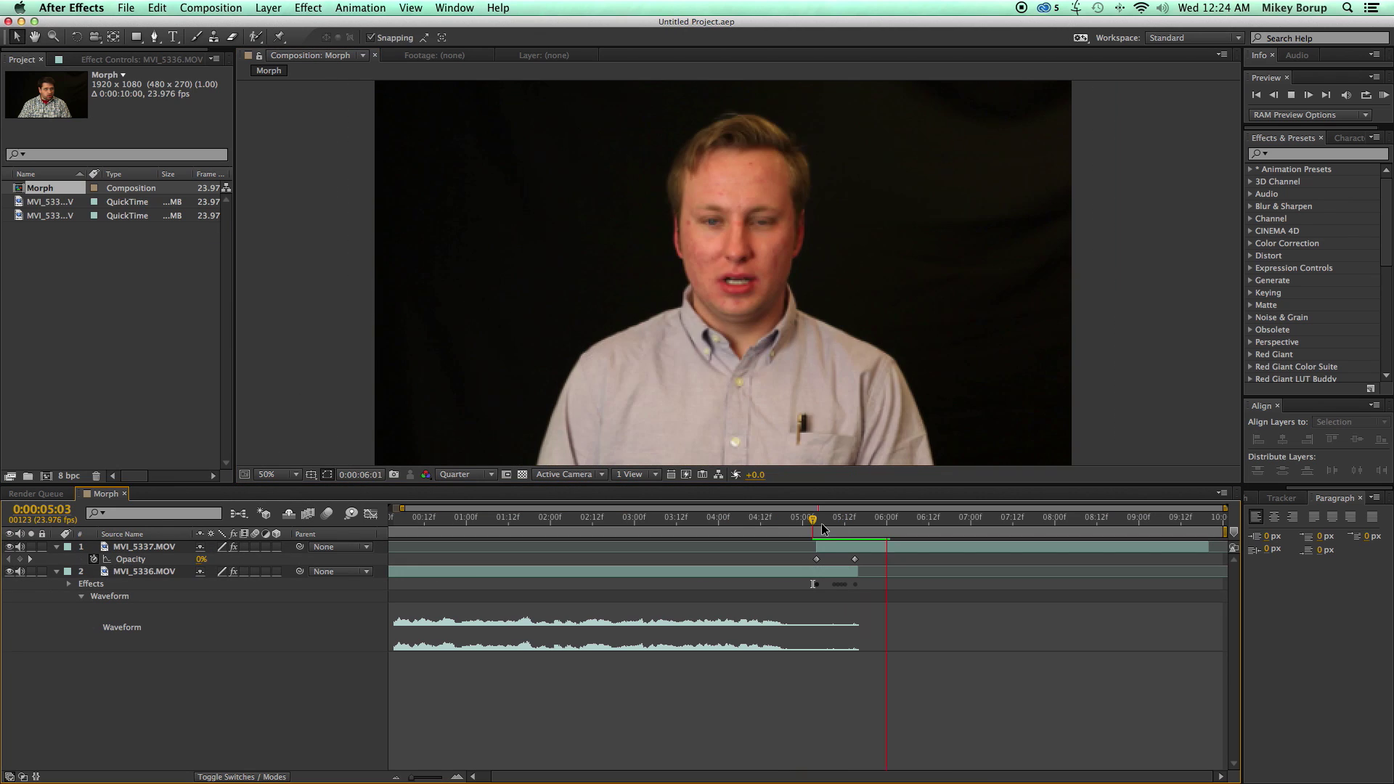
# - Play the morph from its start, then step forward to the 73% blend frame
pyautogui.moveTo(821, 523)
pyautogui.mouseDown()
pyautogui.moveTo(868, 527)
pyautogui.moveTo(818, 528)
pyautogui.mouseUp()
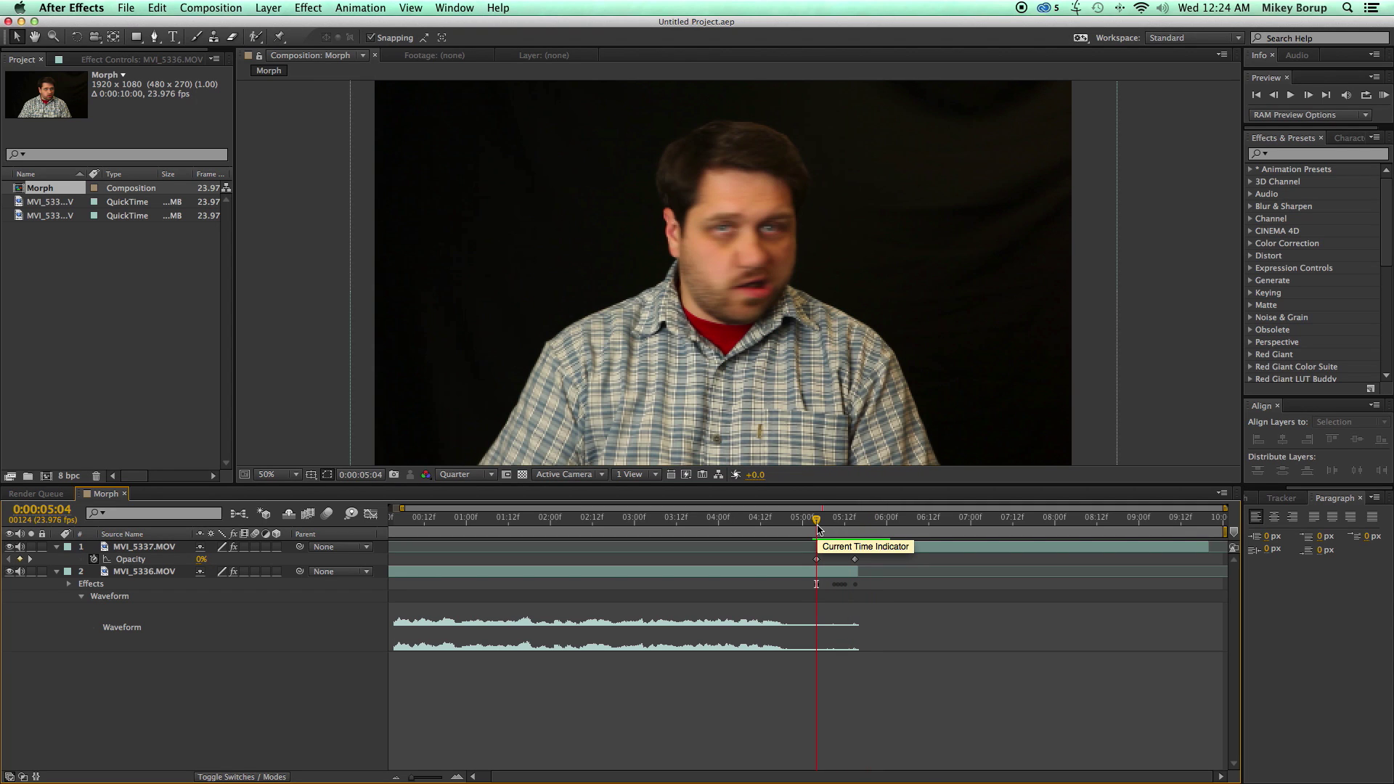
pyautogui.press('space')
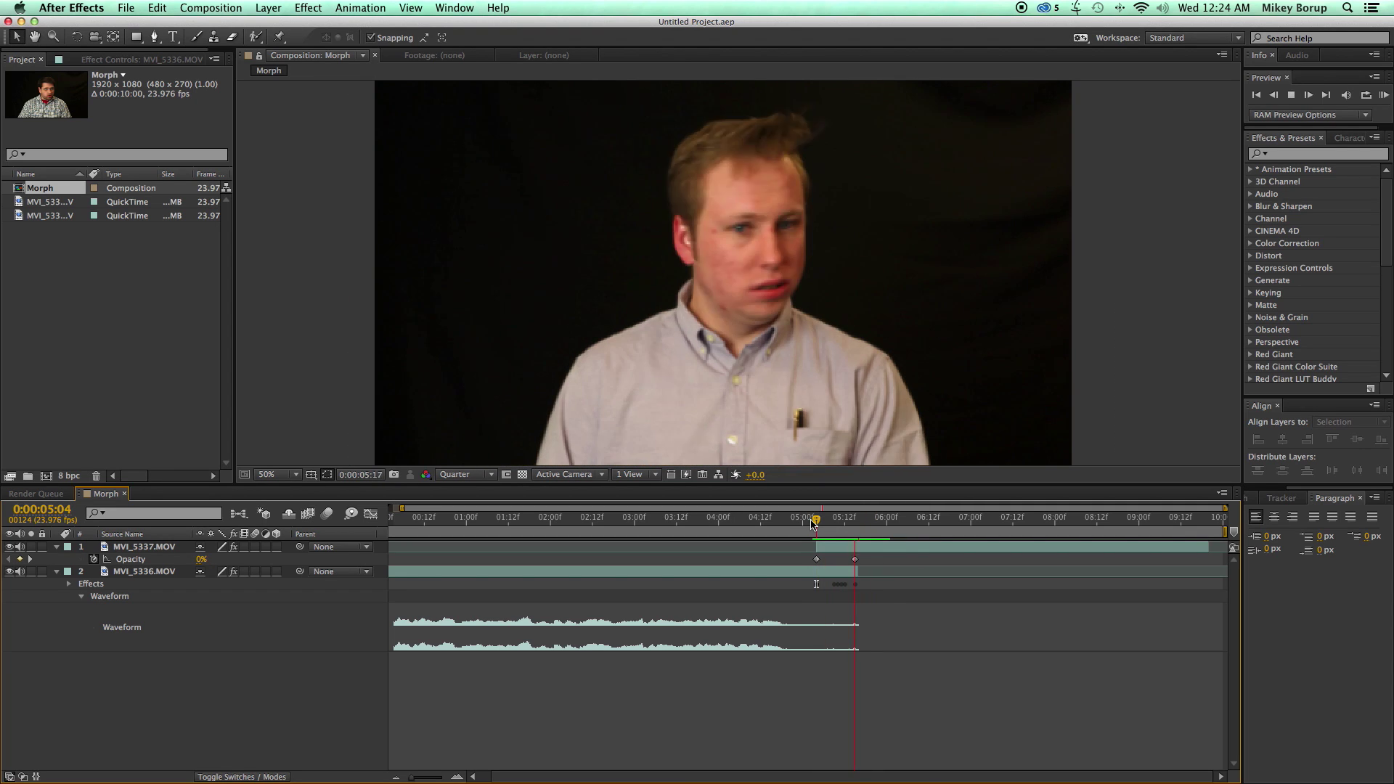
pyautogui.moveTo(816, 524); pyautogui.dragTo(837, 524)
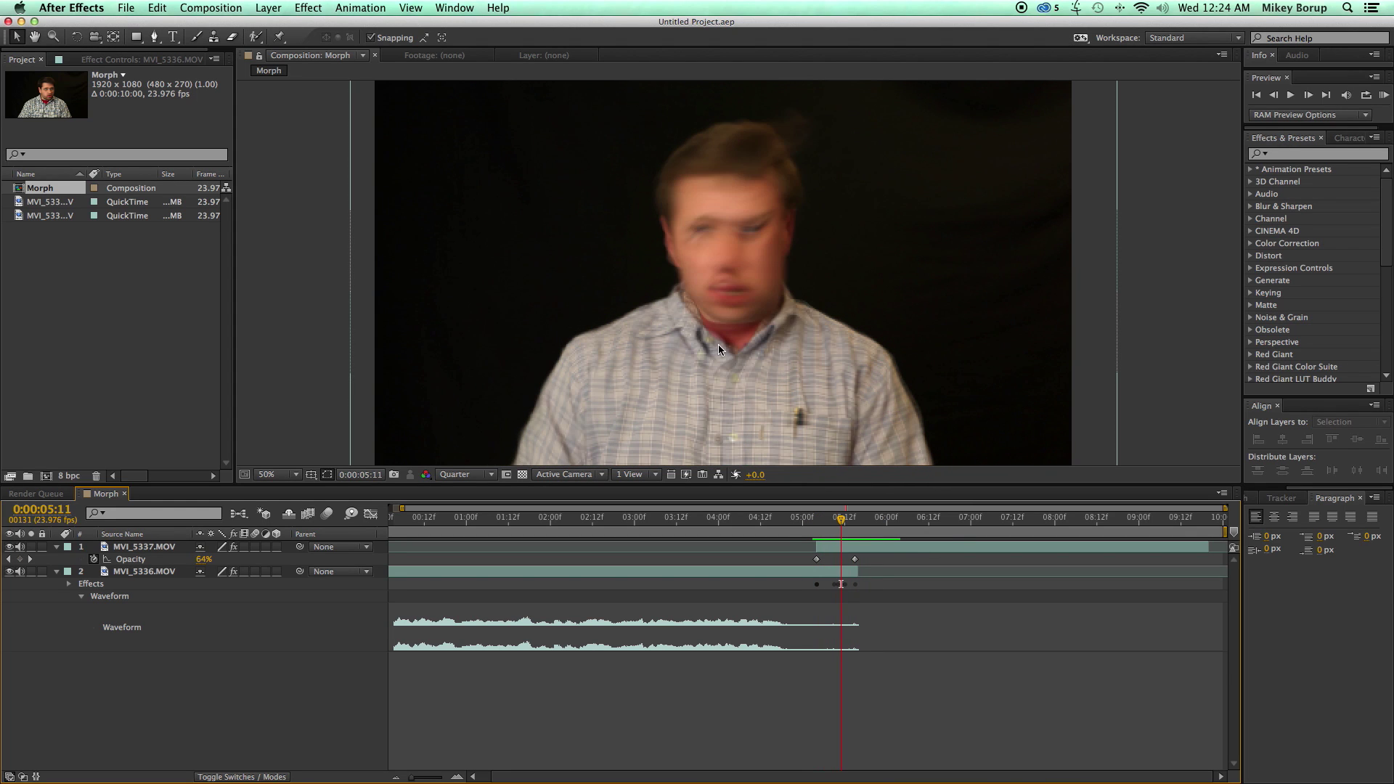
pyautogui.press('pagedown')
pyautogui.press('pagedown')
pyautogui.press('KP_2')
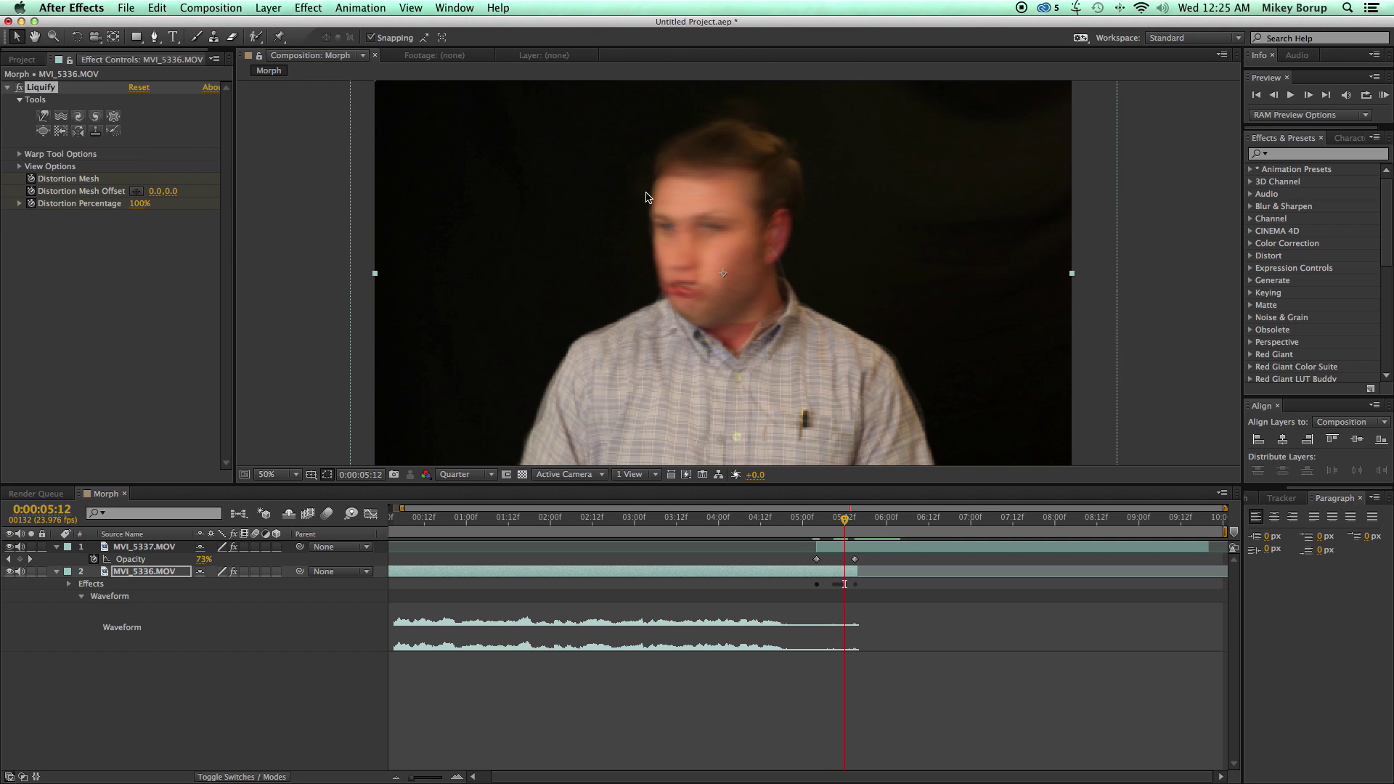
# - Preview the transition from 5:03, stopping at 6:02
pyautogui.click(814, 529)
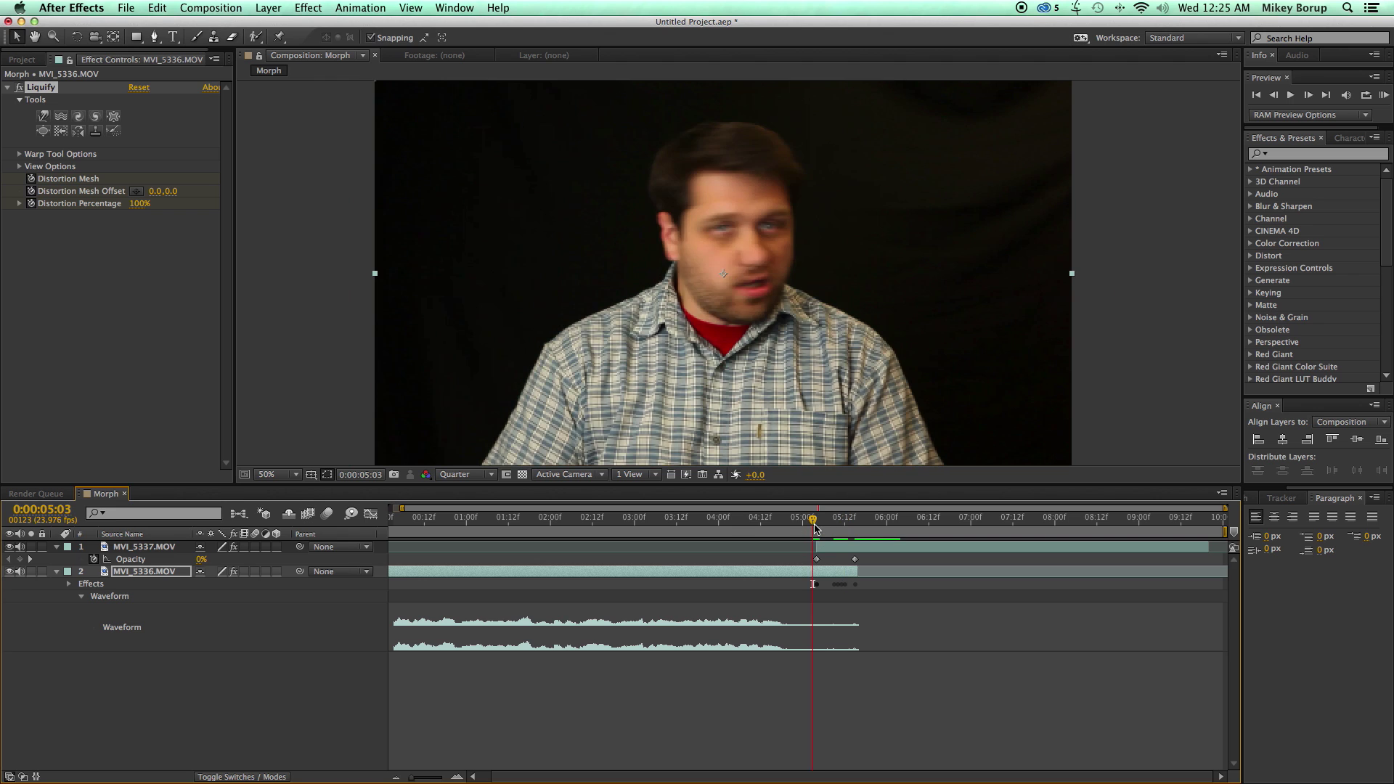
pyautogui.press('space')
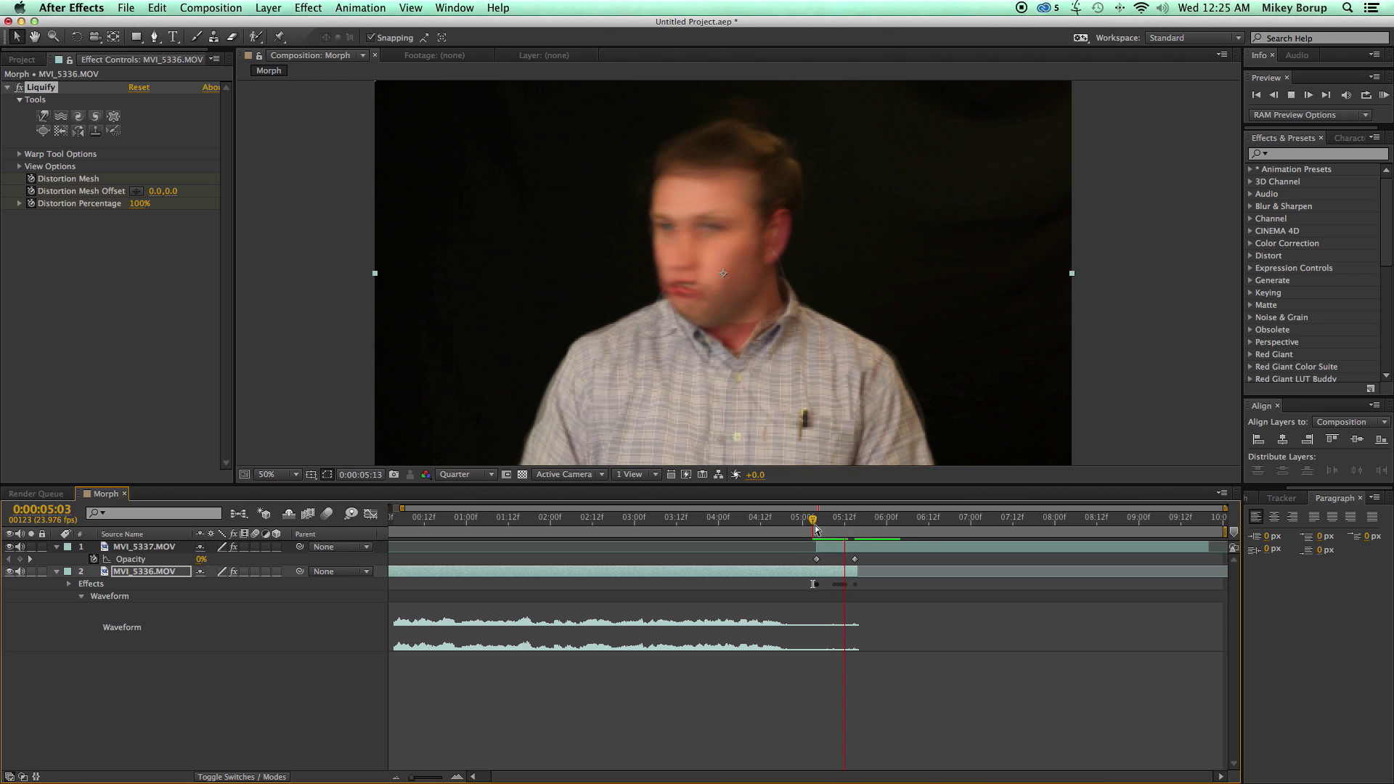
pyautogui.press('space')
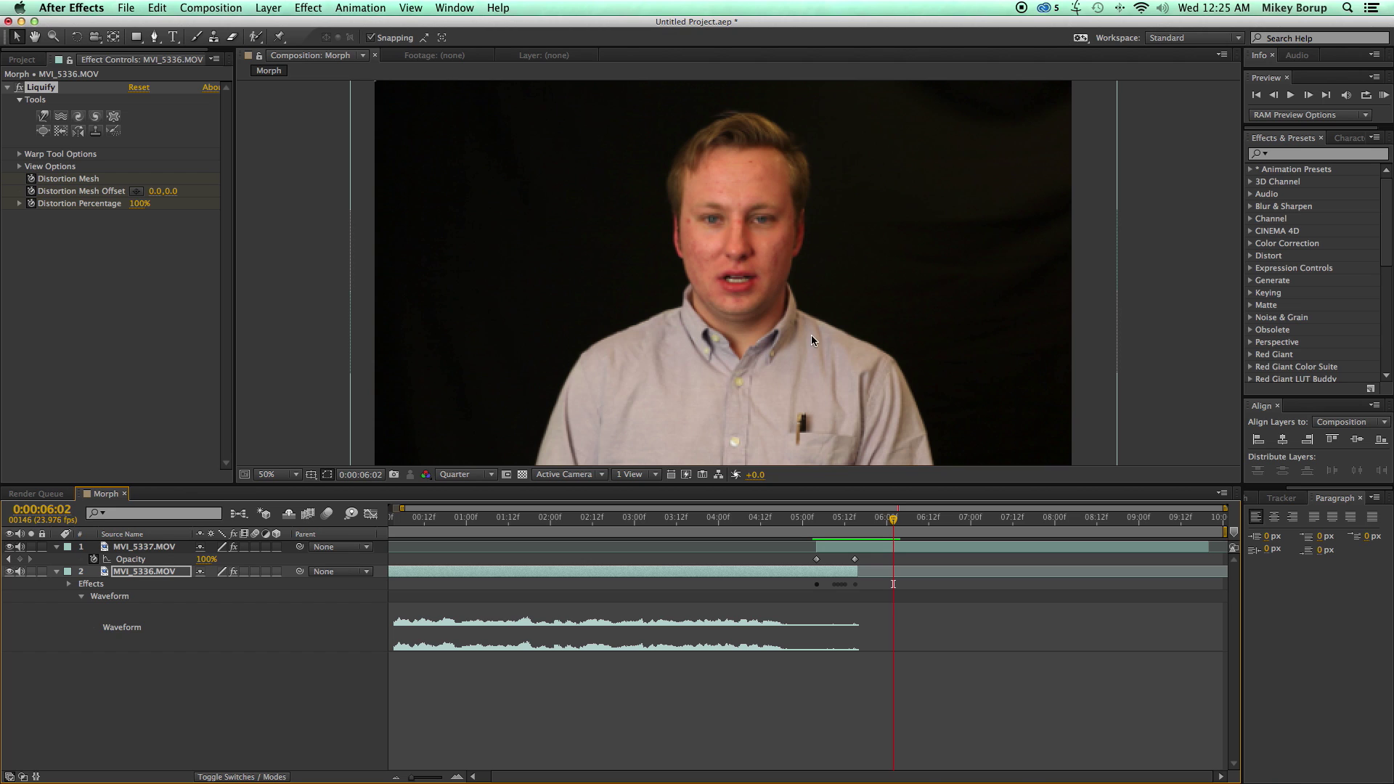
pyautogui.click(820, 519)
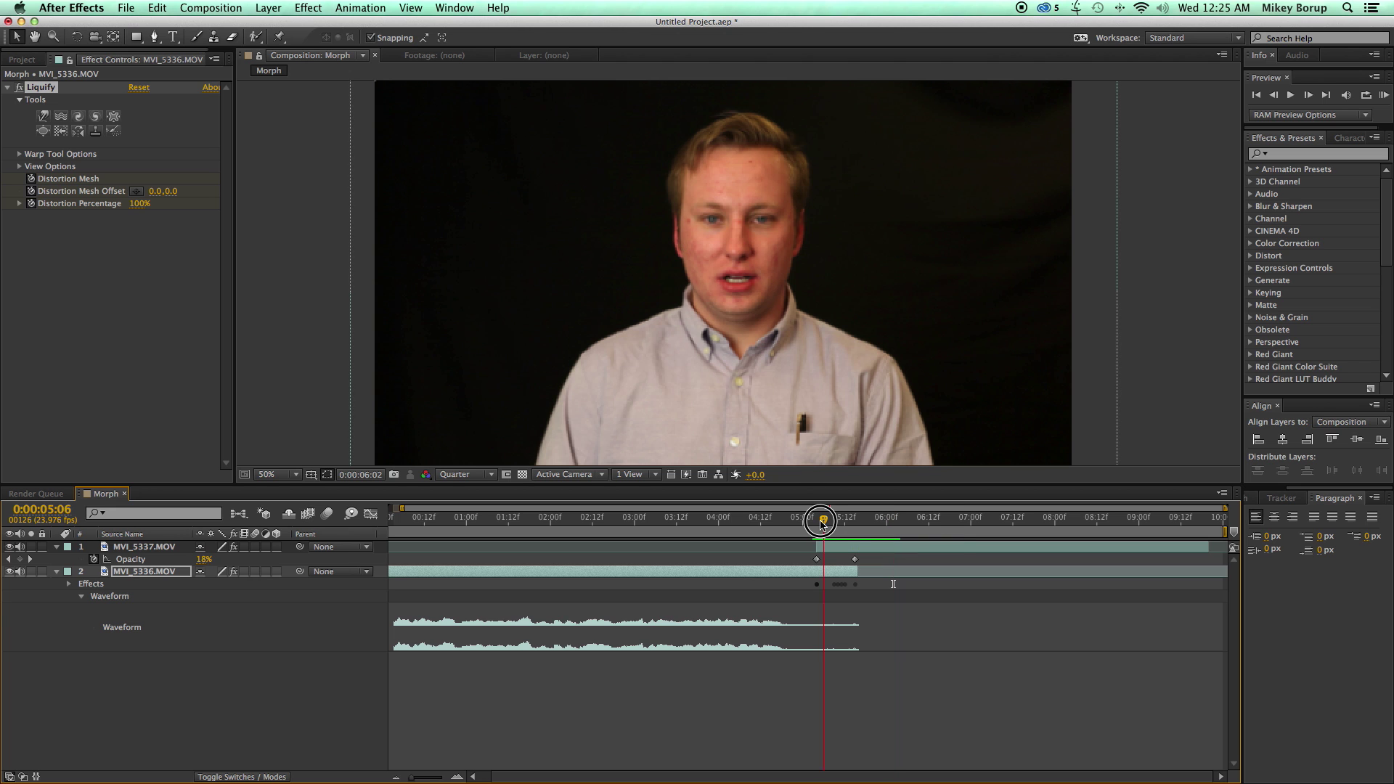
pyautogui.press('space')
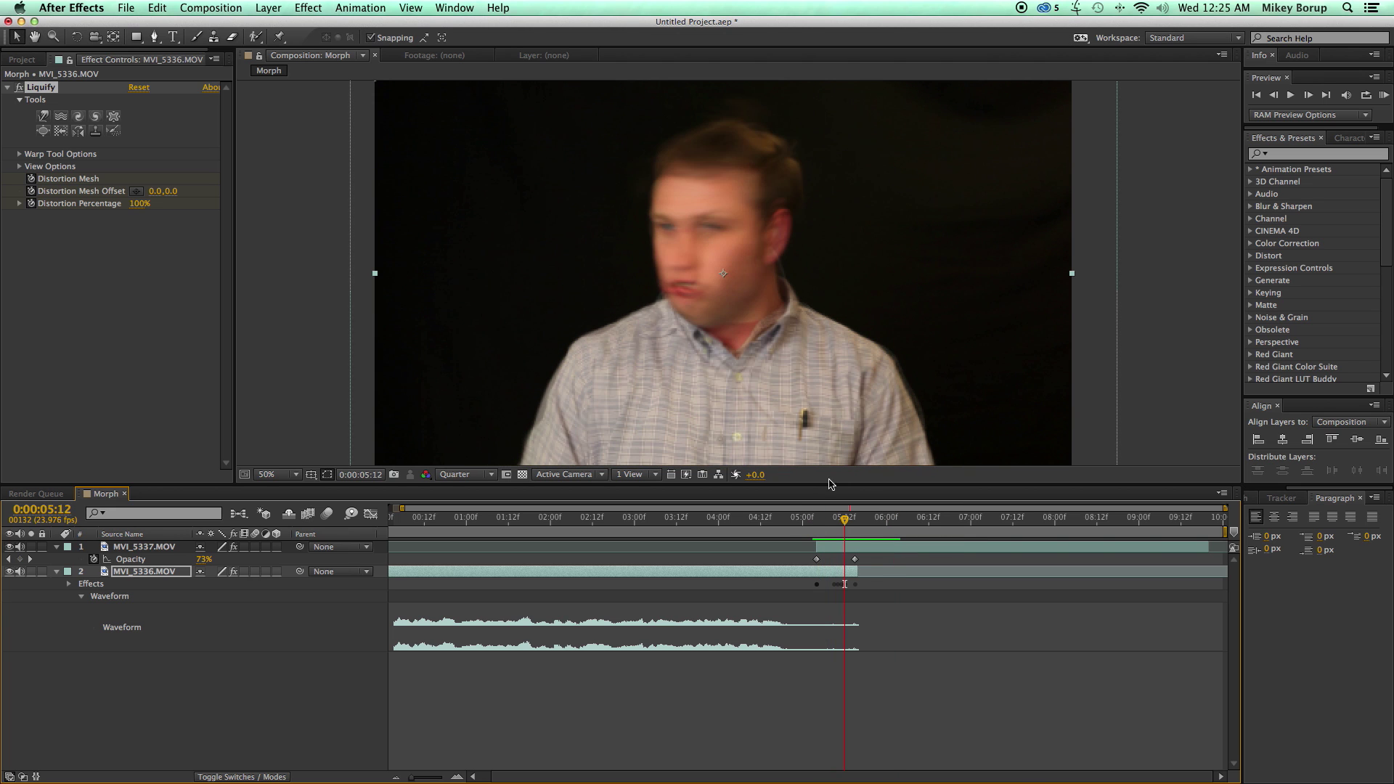
pyautogui.press('space')
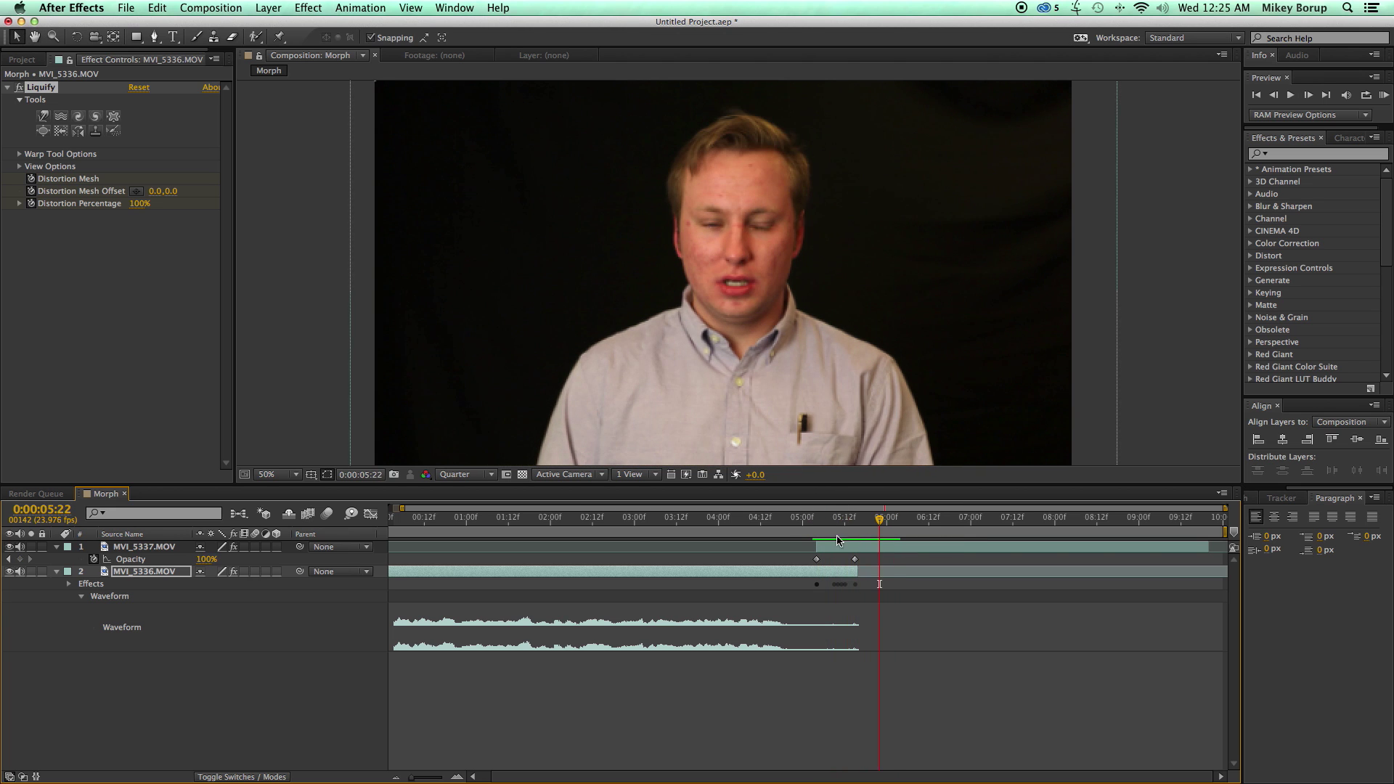
pyautogui.click(812, 520)
pyautogui.press('space')
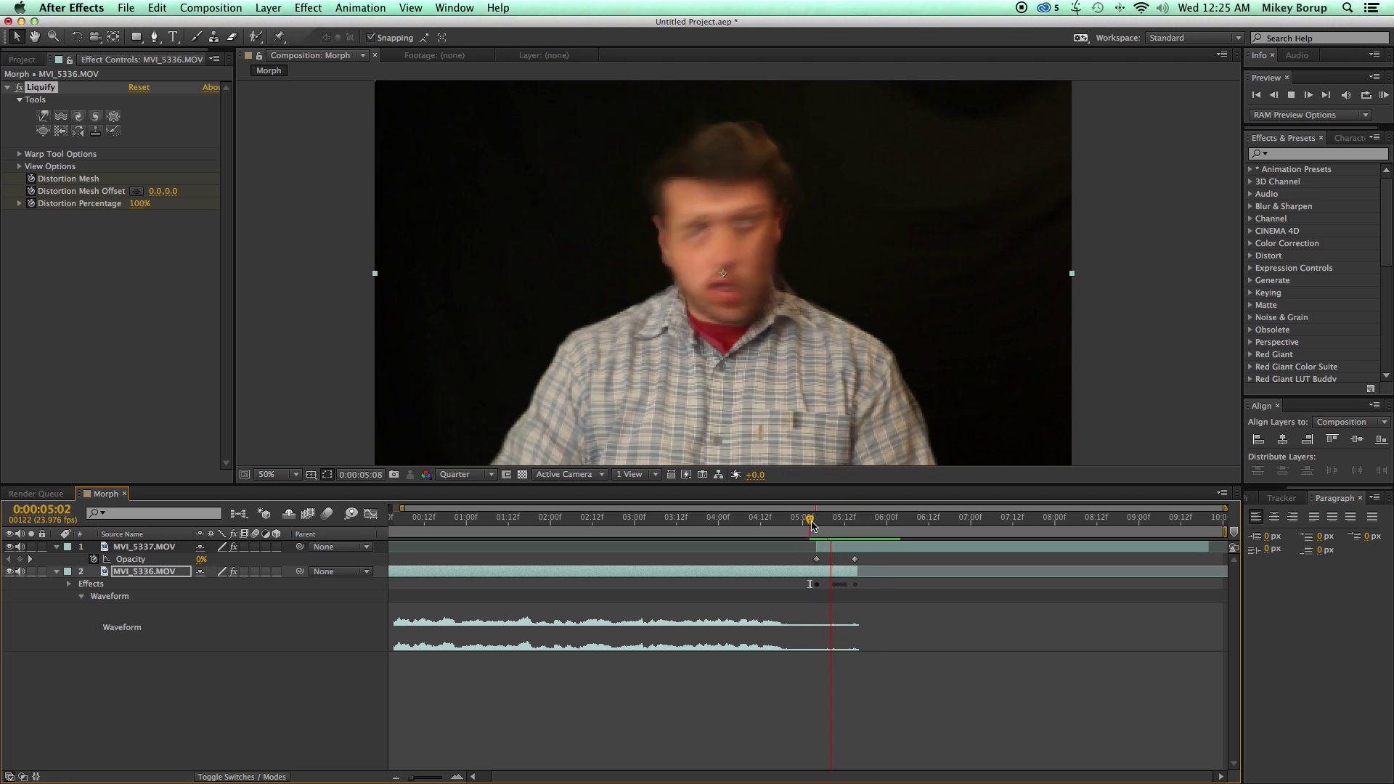
pyautogui.press('space')
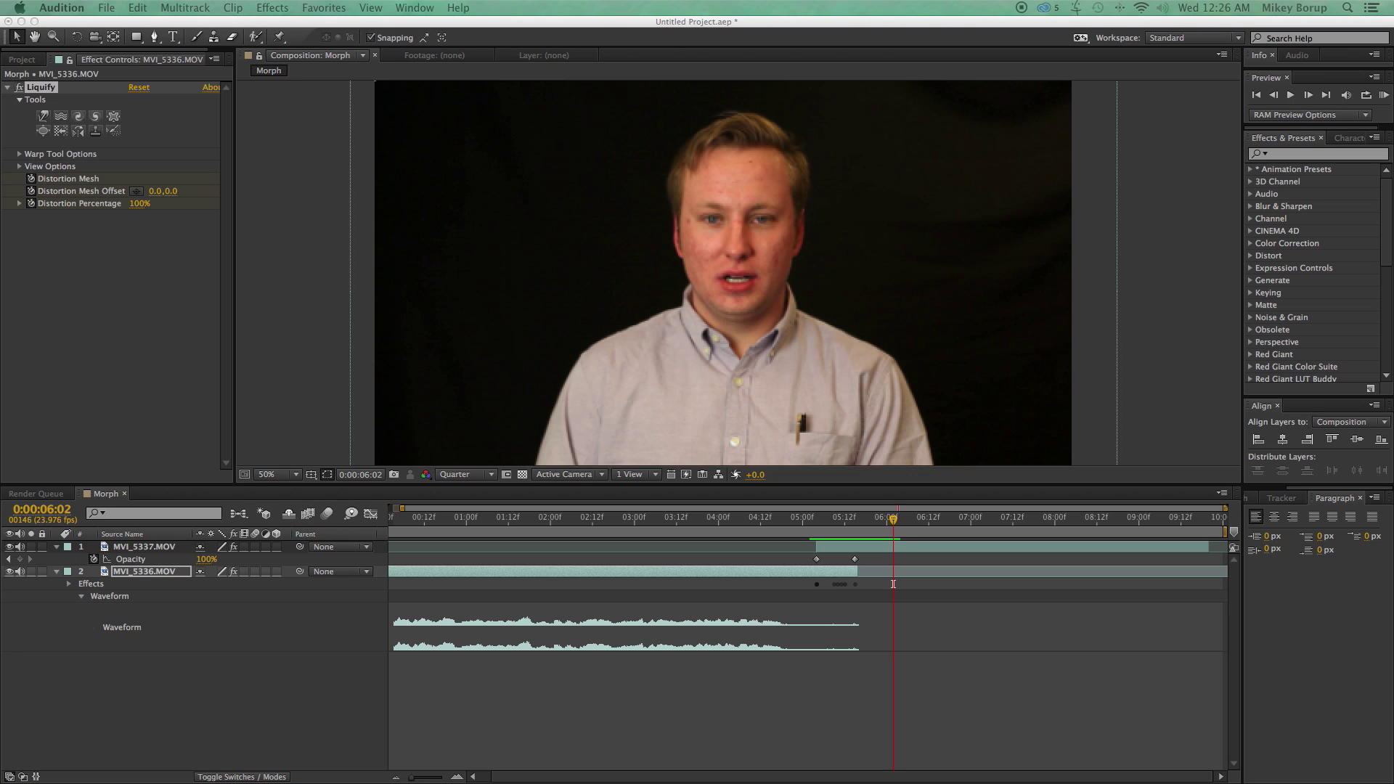
# - Listen to the original voice clip near 0:02.432 and the mimicked Untitled 2 clip from 0:06.846
pyautogui.press('space')
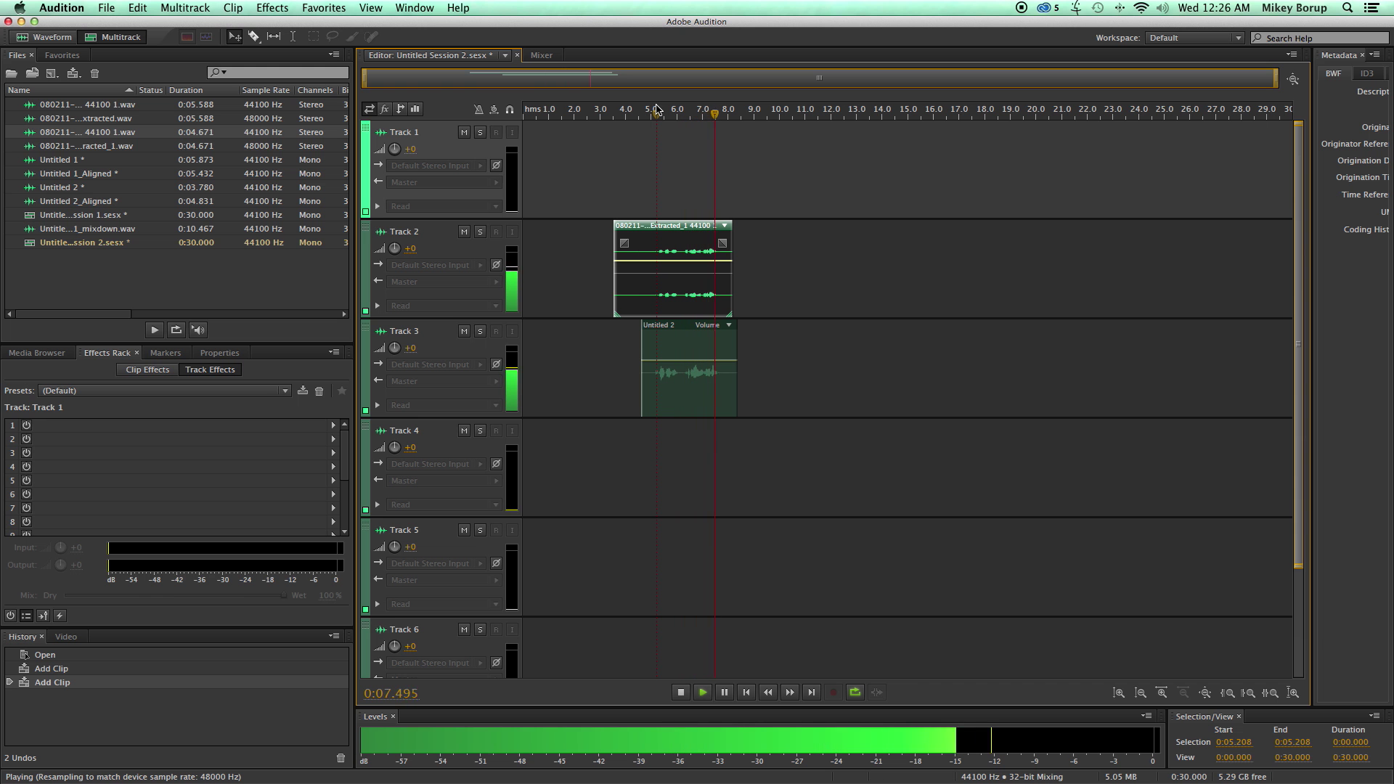
pyautogui.press('space')
pyautogui.click(586, 115)
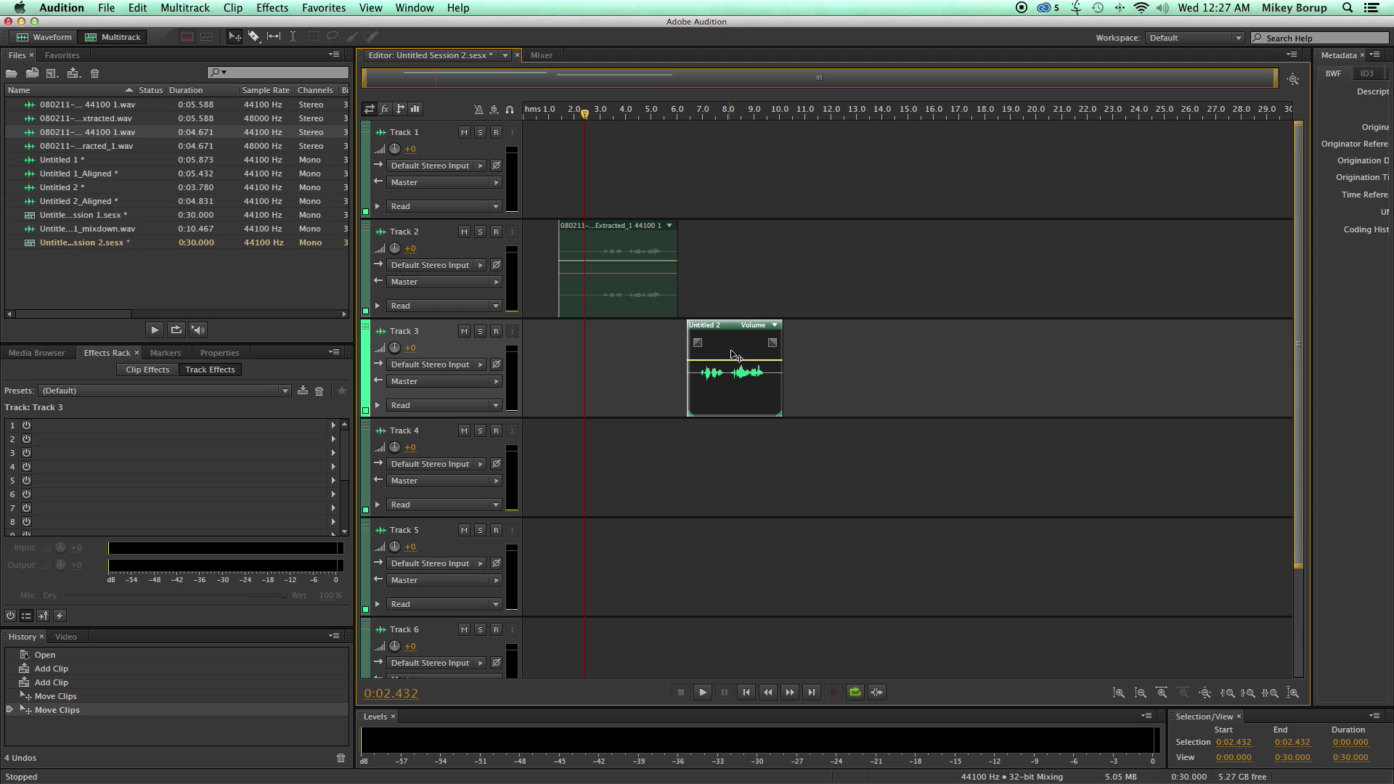
pyautogui.click(597, 114)
pyautogui.press('space')
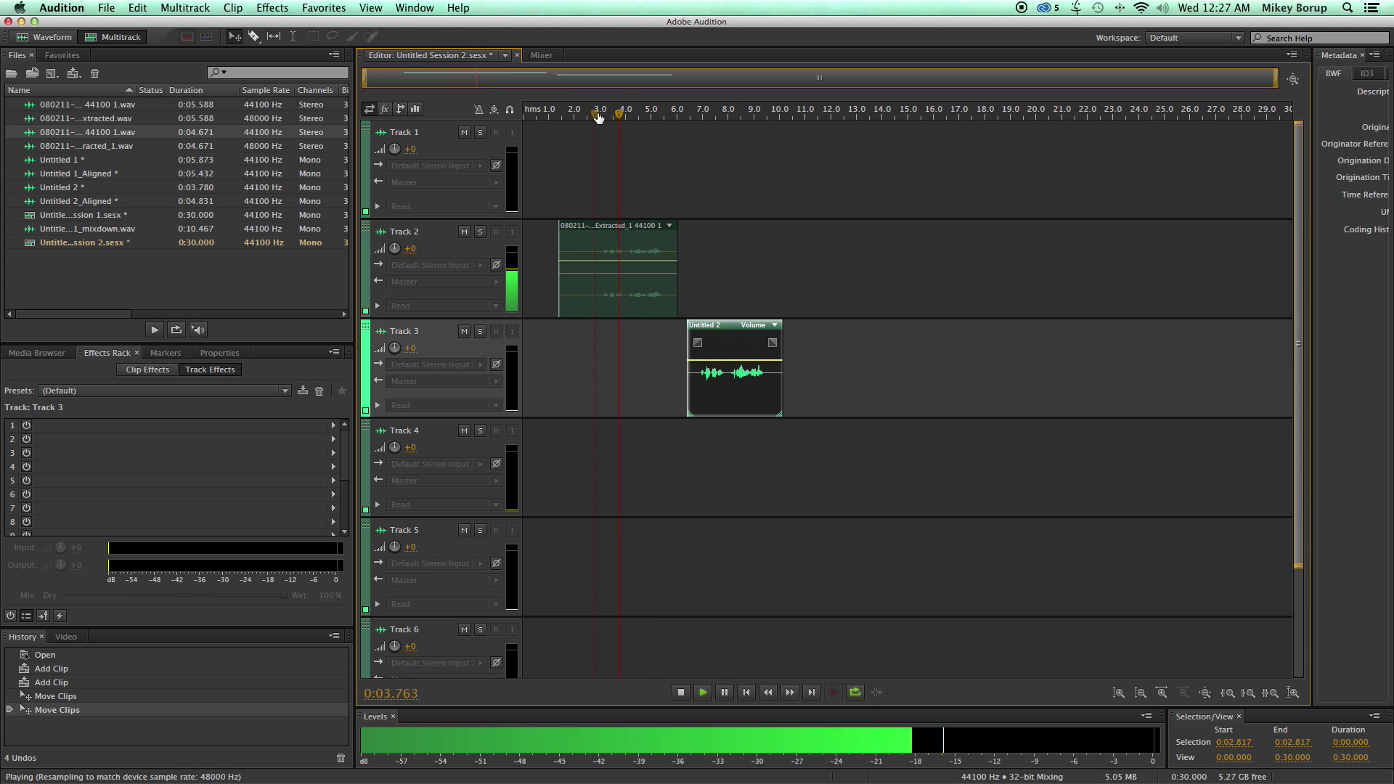
pyautogui.press('space')
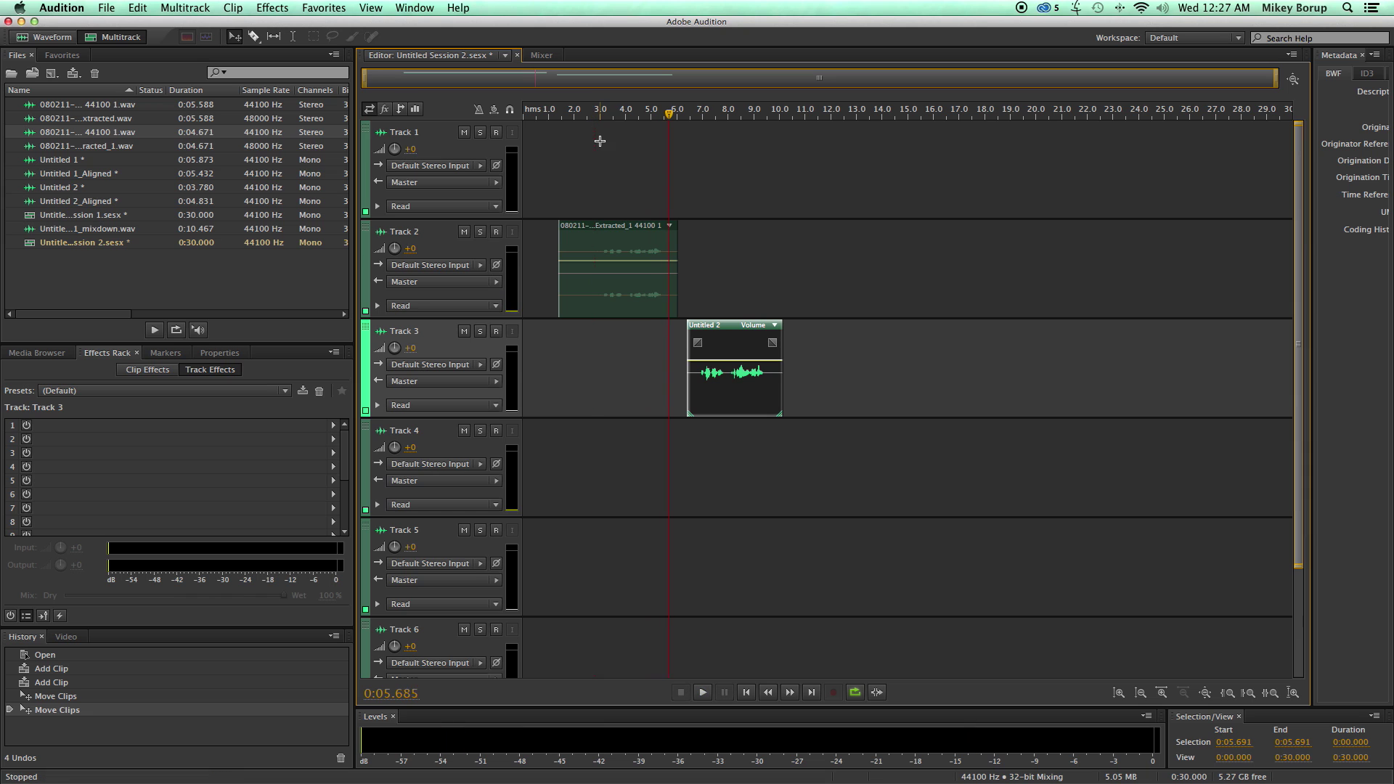
pyautogui.click(702, 116)
pyautogui.click(697, 117)
pyautogui.press('space')
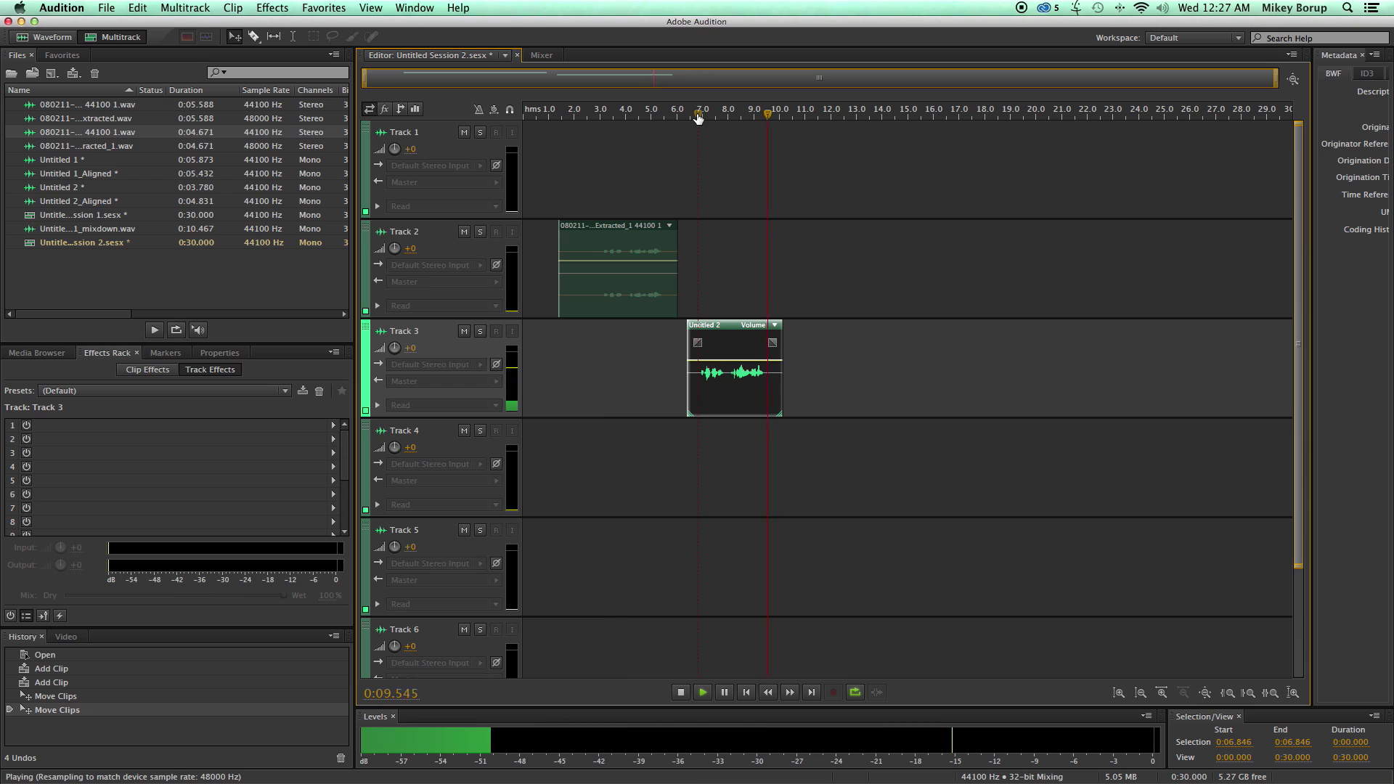
pyautogui.press('space')
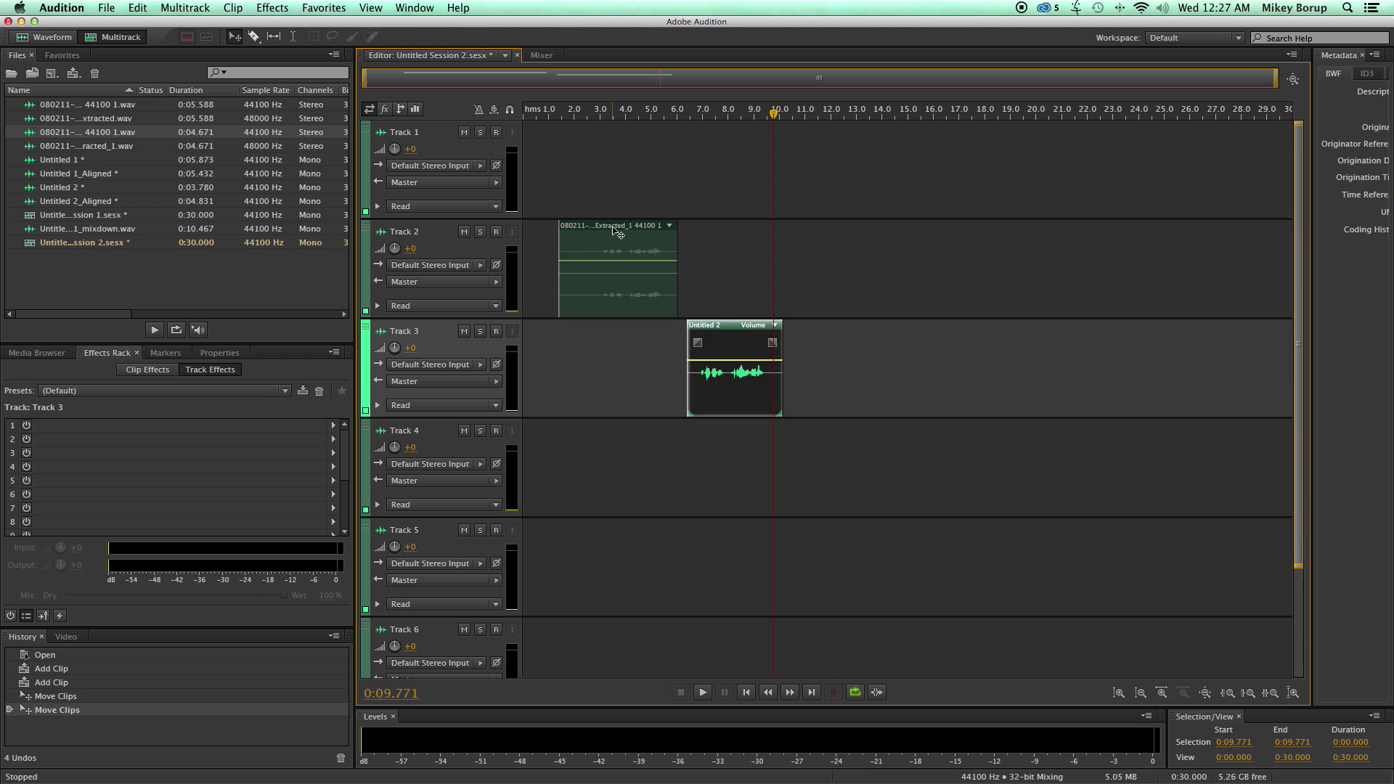
# - Slide the Track 2 clip right to line up with Untitled 2, then select both clips
pyautogui.moveTo(617, 244); pyautogui.dragTo(718, 247)
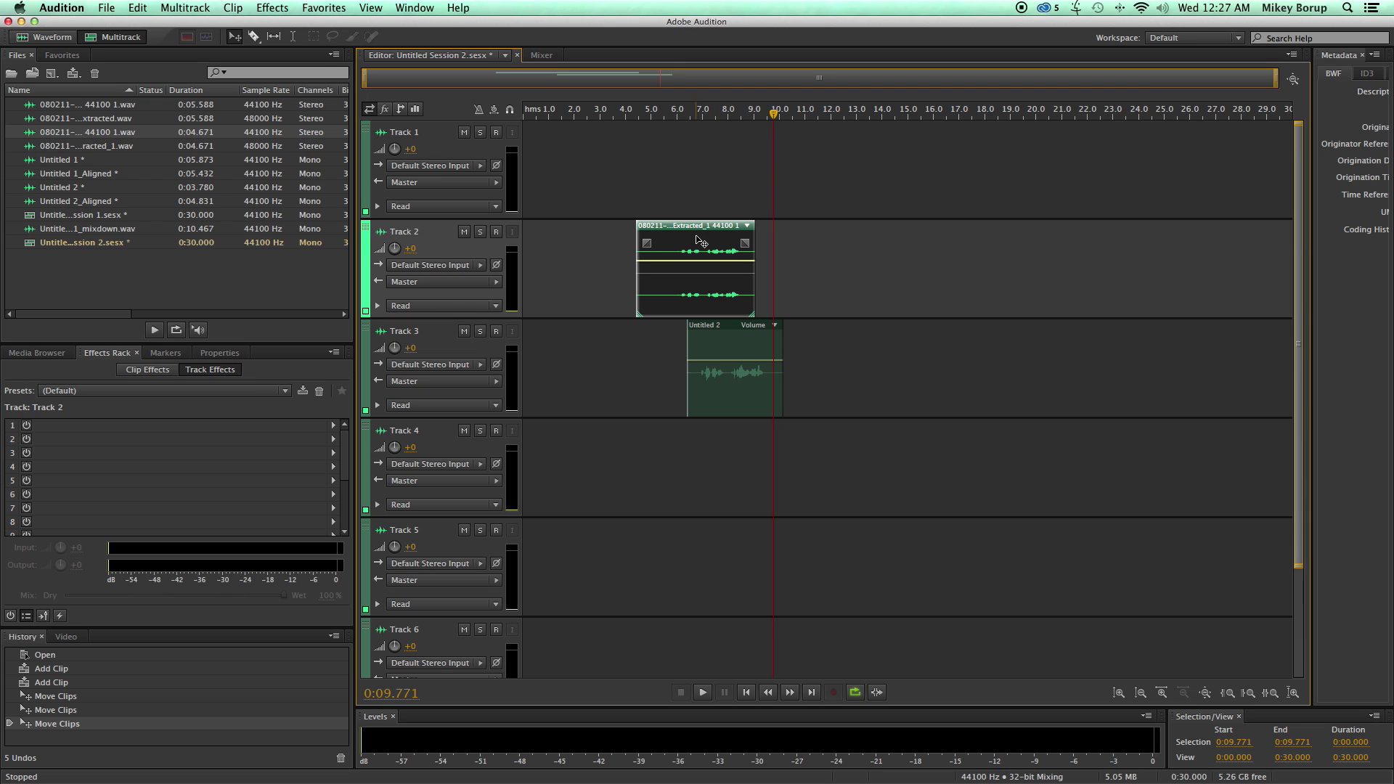
pyautogui.click(706, 219)
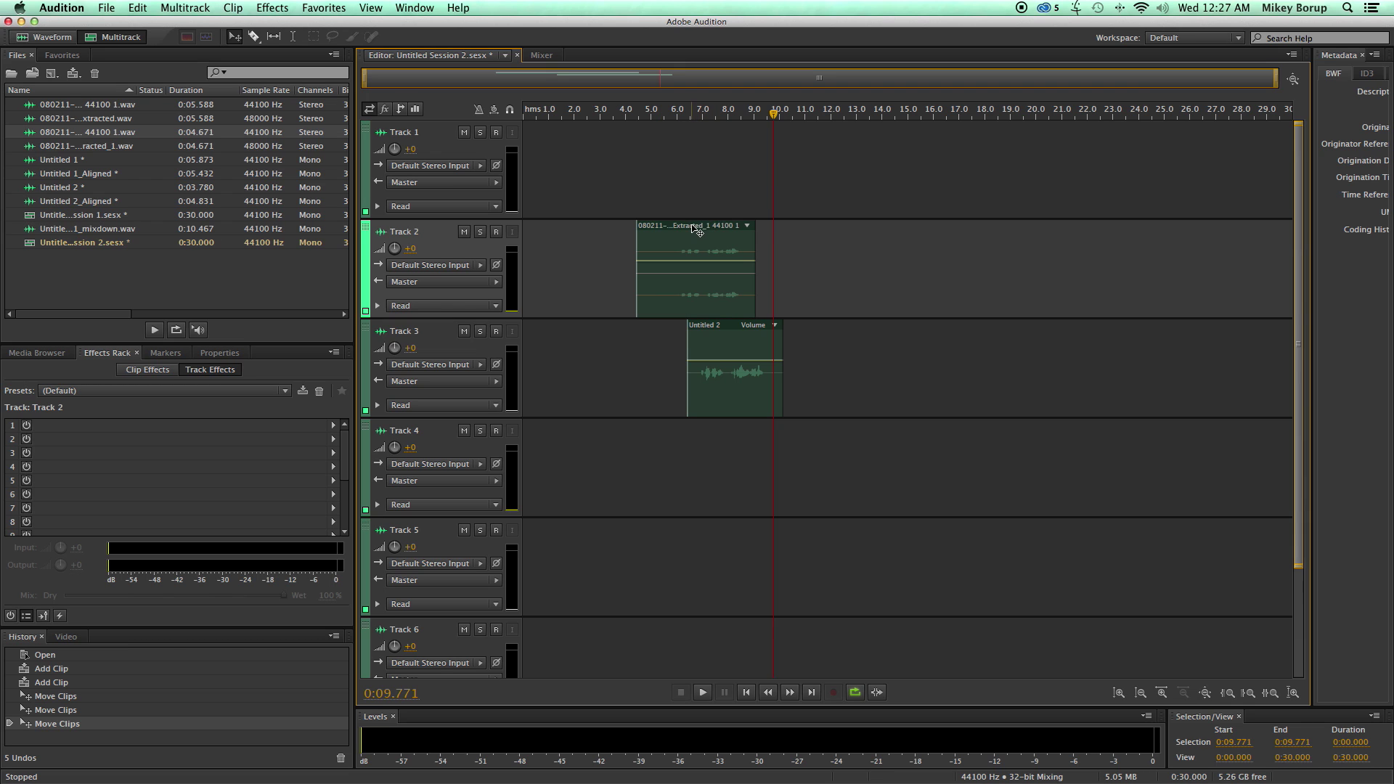
pyautogui.moveTo(706, 221); pyautogui.dragTo(726, 222)
pyautogui.click(732, 332)
pyautogui.moveTo(732, 332); pyautogui.dragTo(729, 332)
pyautogui.moveTo(714, 189); pyautogui.dragTo(766, 399)
# - Run Automatic Speech Alignment using the extracted original as reference and the Tightest alignment method
pyautogui.rightClick(697, 239)
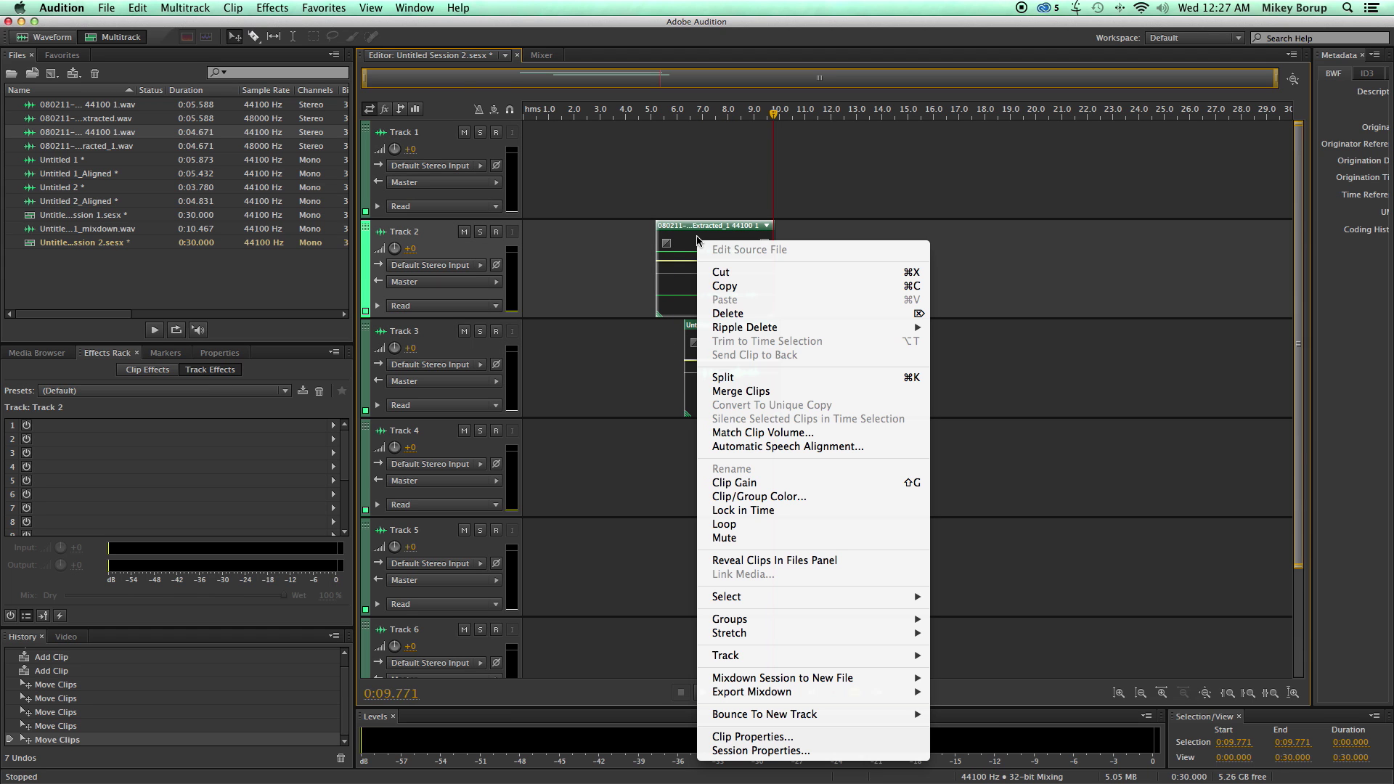
pyautogui.click(793, 448)
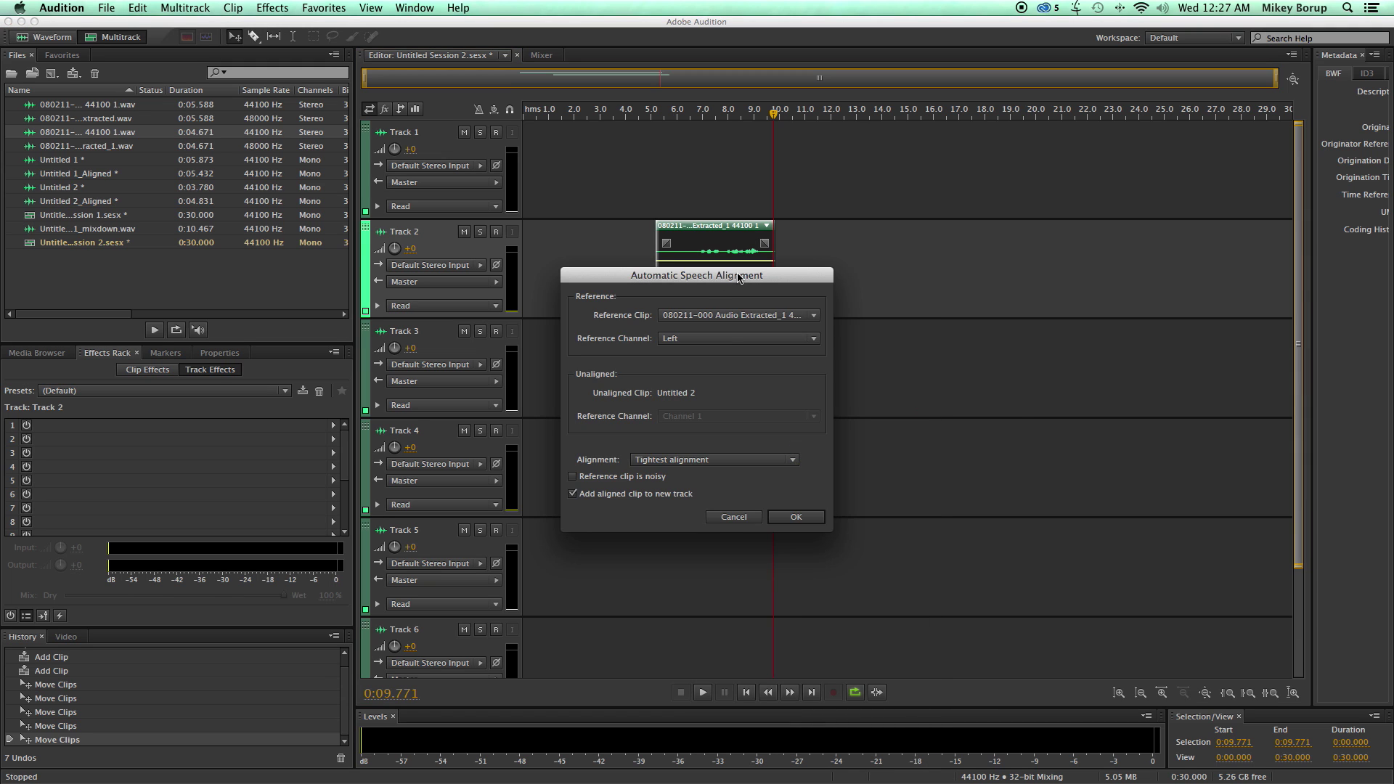
pyautogui.moveTo(738, 276); pyautogui.dragTo(993, 265)
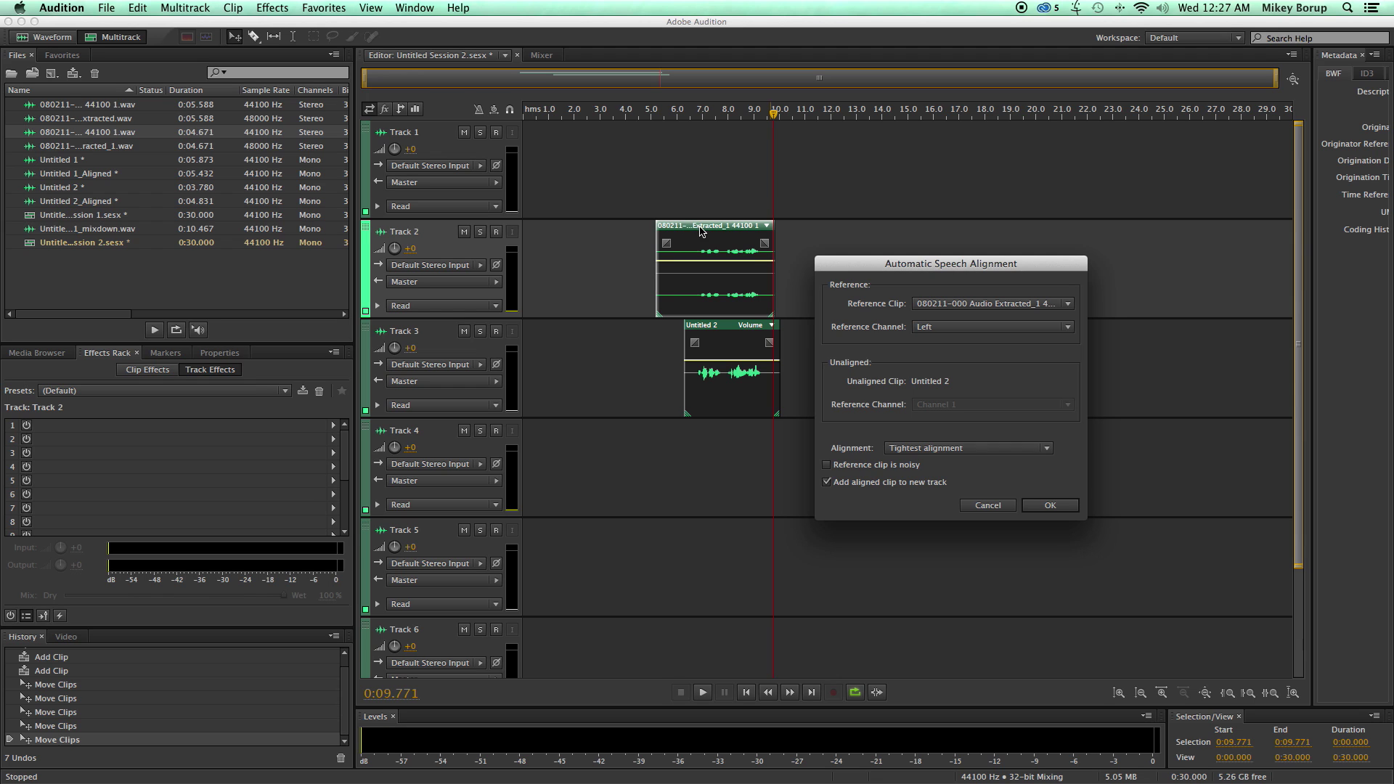
pyautogui.click(979, 304)
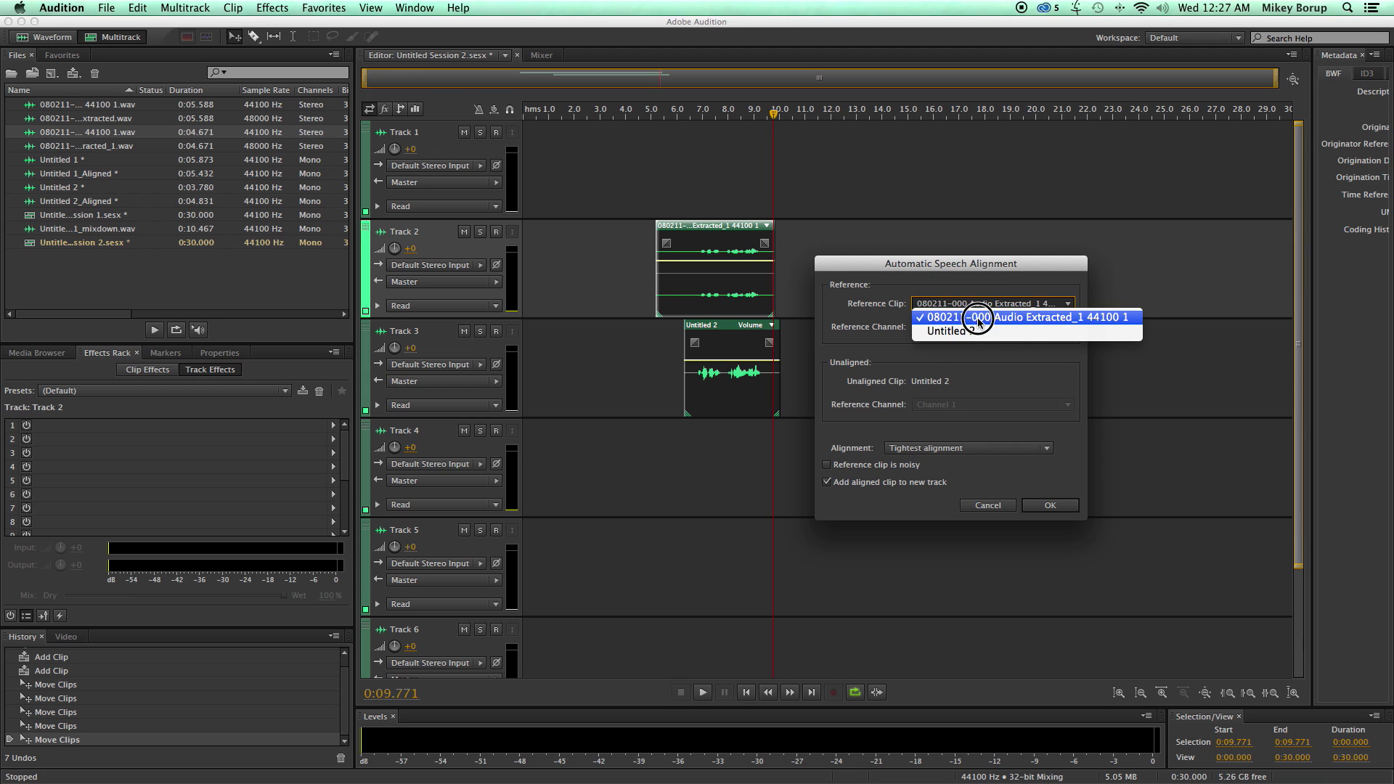
pyautogui.click(979, 318)
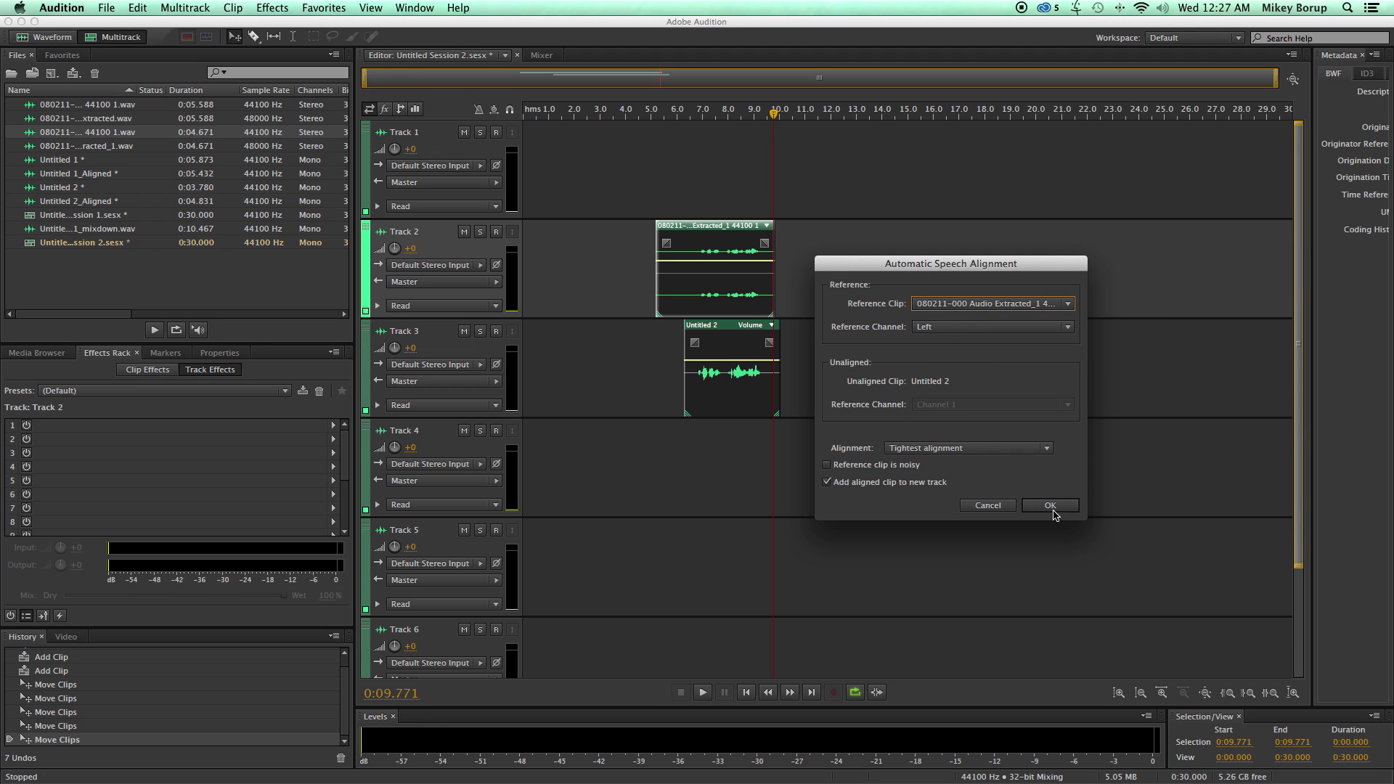
pyautogui.click(988, 448)
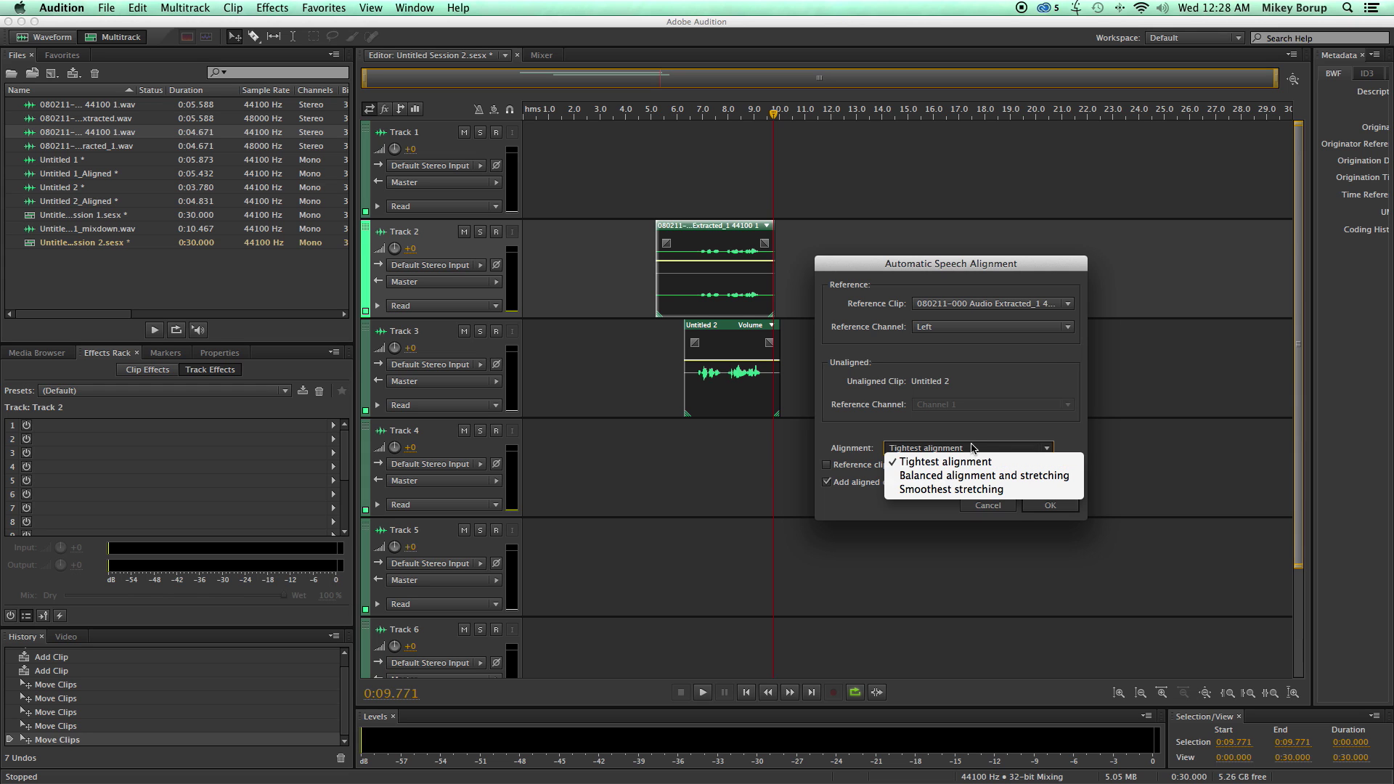
pyautogui.click(967, 435)
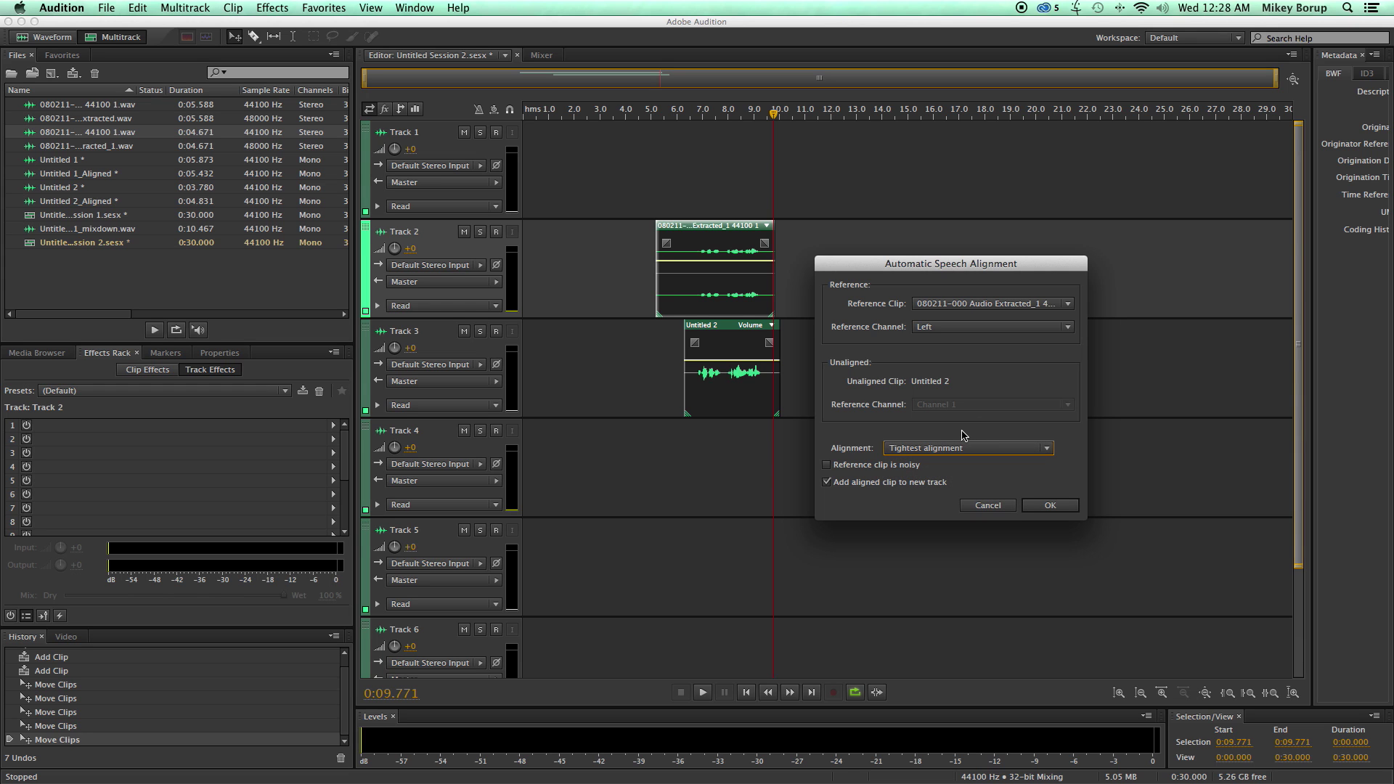
pyautogui.click(1049, 505)
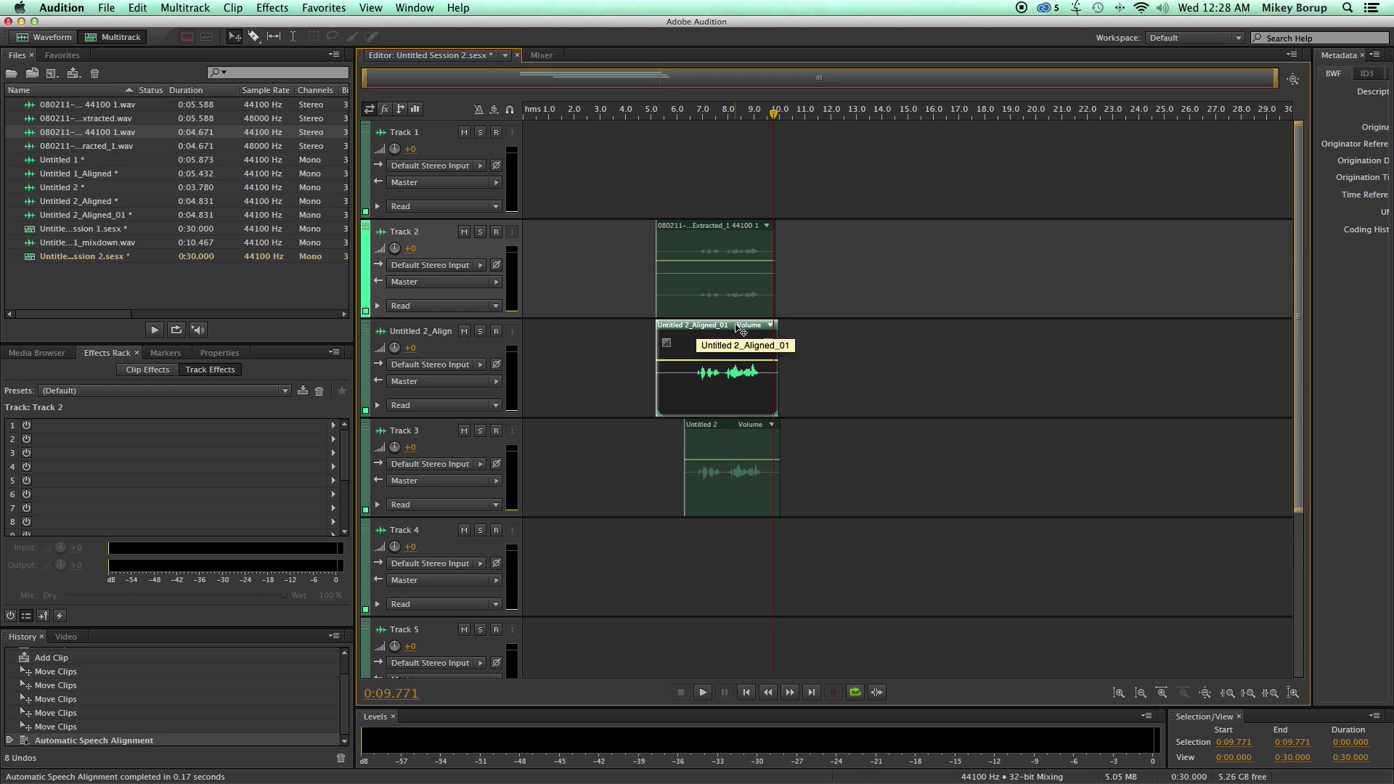
pyautogui.scroll(-4, 714, 218)
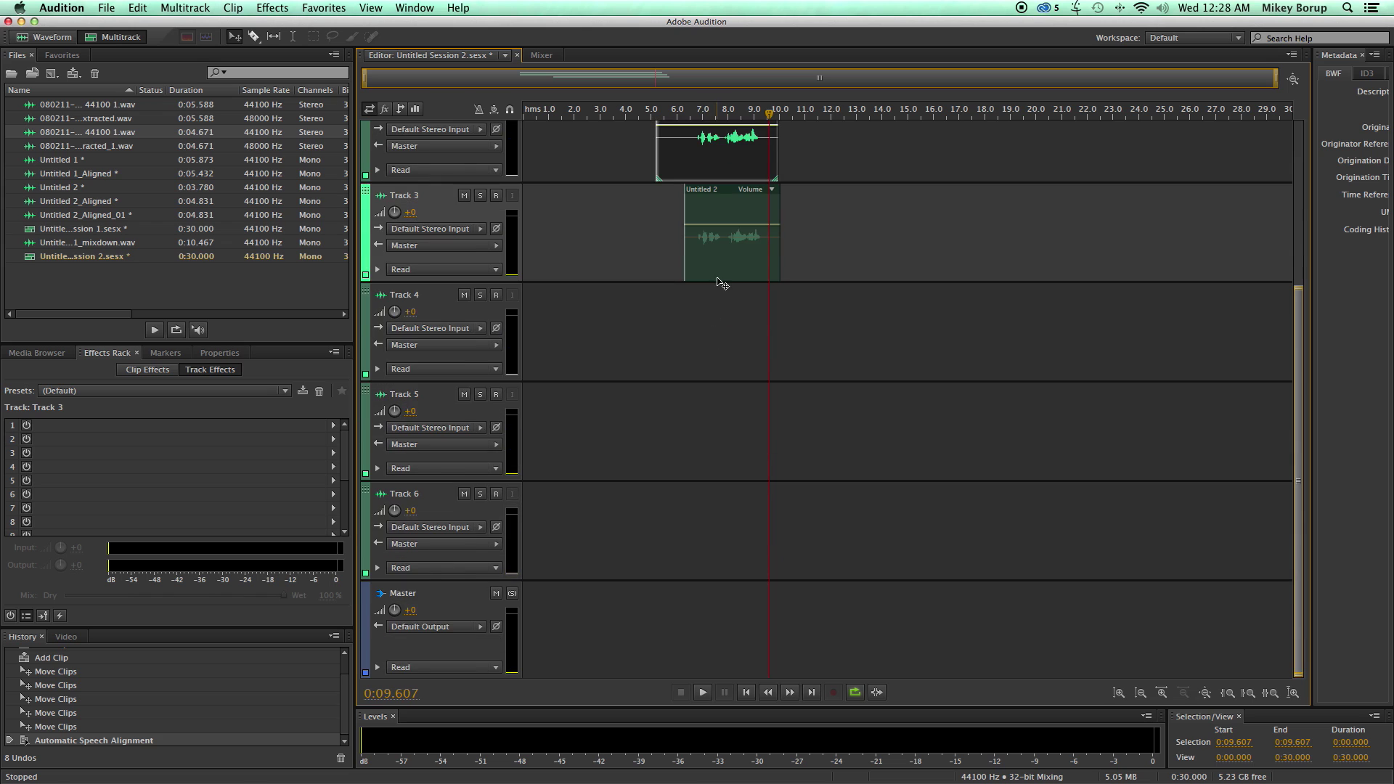
pyautogui.scroll(4, 719, 290)
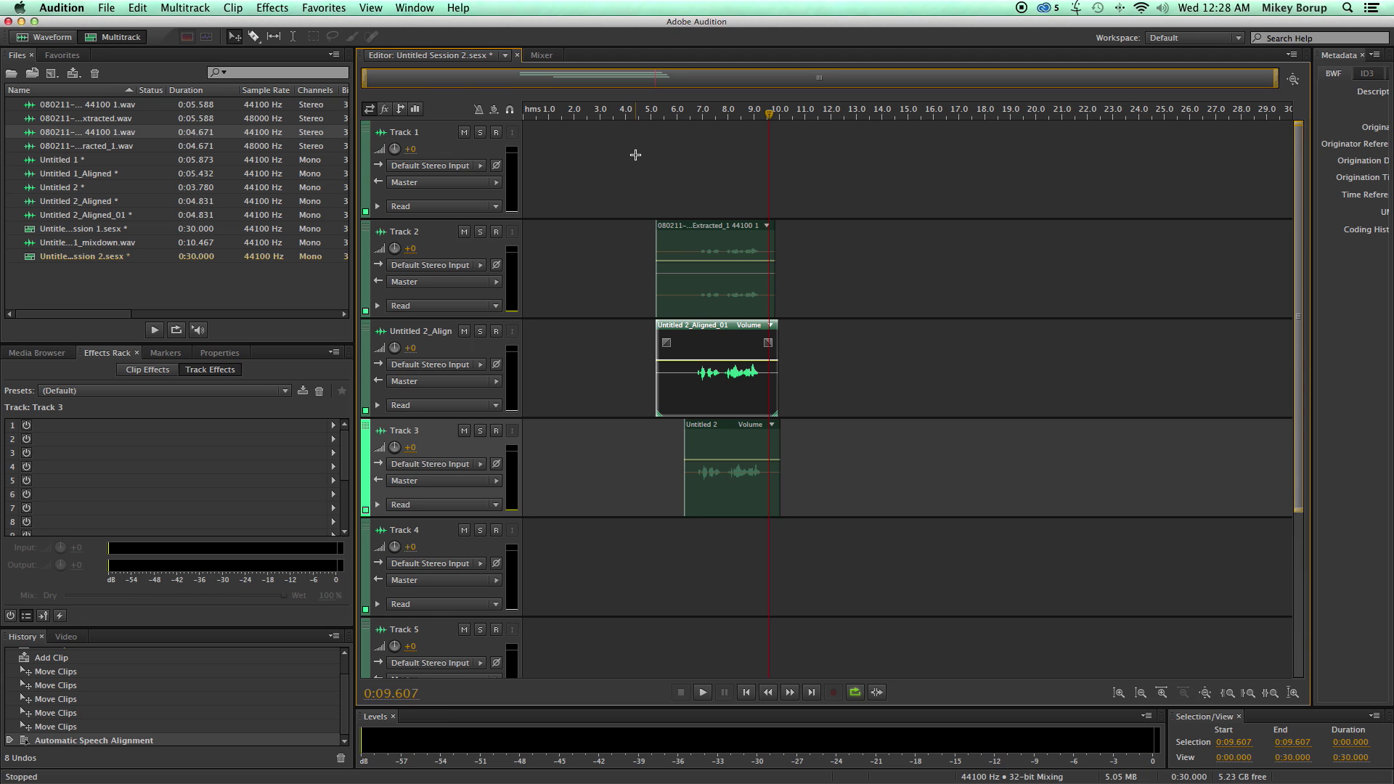
pyautogui.click(654, 177)
pyautogui.keyDown('super'); pyautogui.click(705, 260); pyautogui.keyUp('super')
pyautogui.rightClick(704, 260)
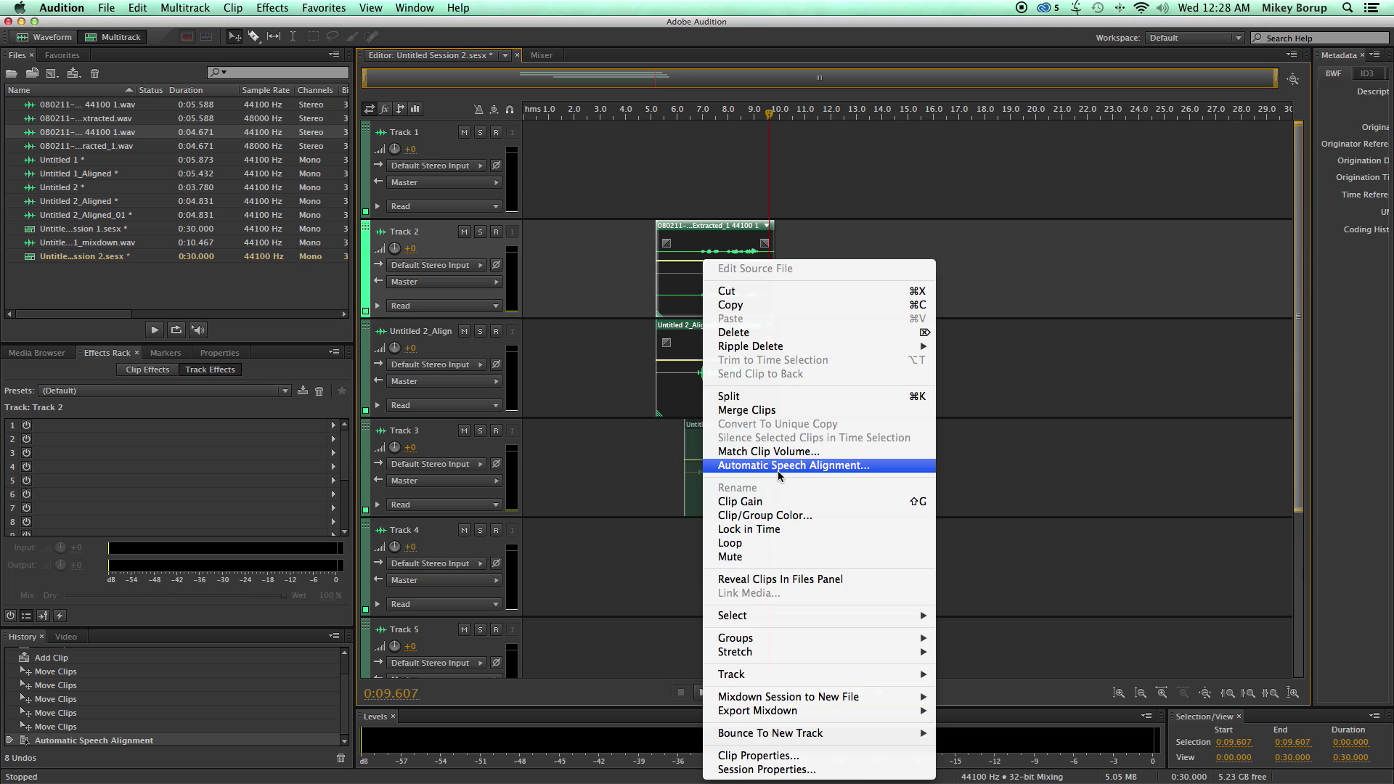
pyautogui.click(1102, 380)
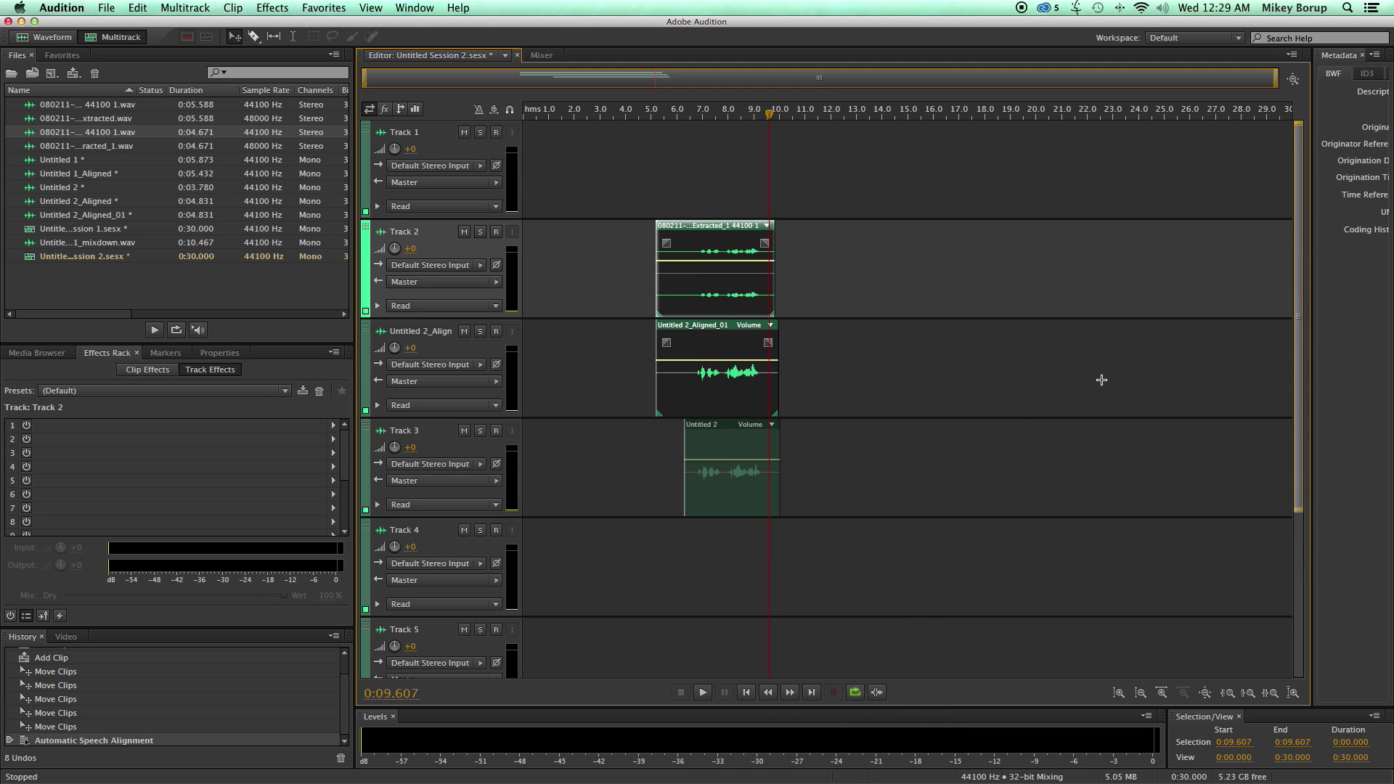